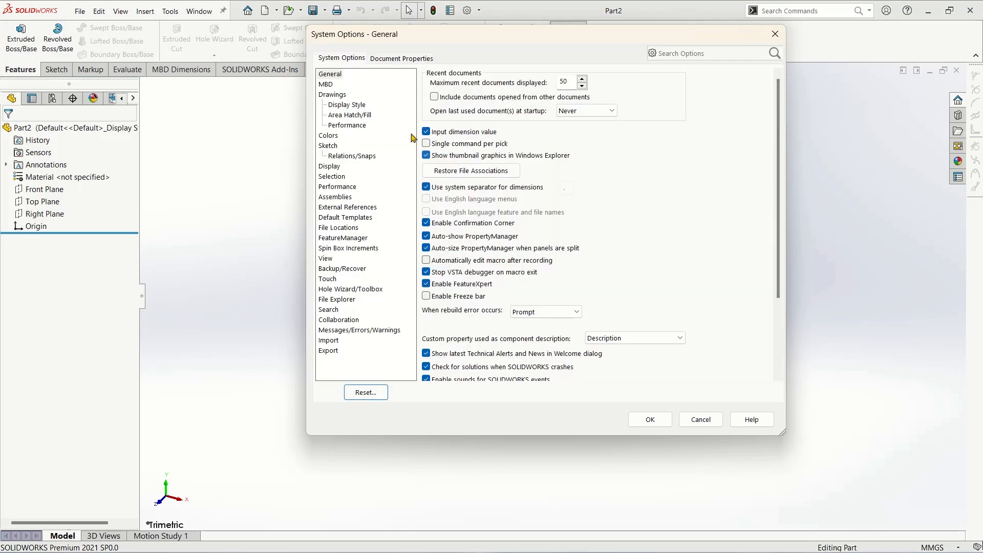
- Set the document's unit system to IPS (inch, pound, second) with three decimals (.123) for length
{"action": "left_click", "coordinate": [387, 59]}
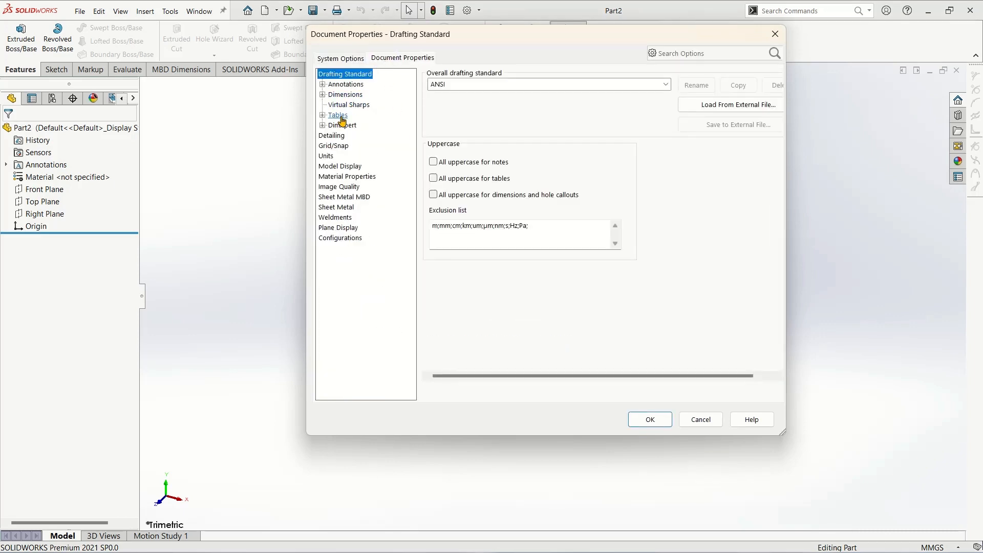
{"action": "left_click", "coordinate": [331, 156]}
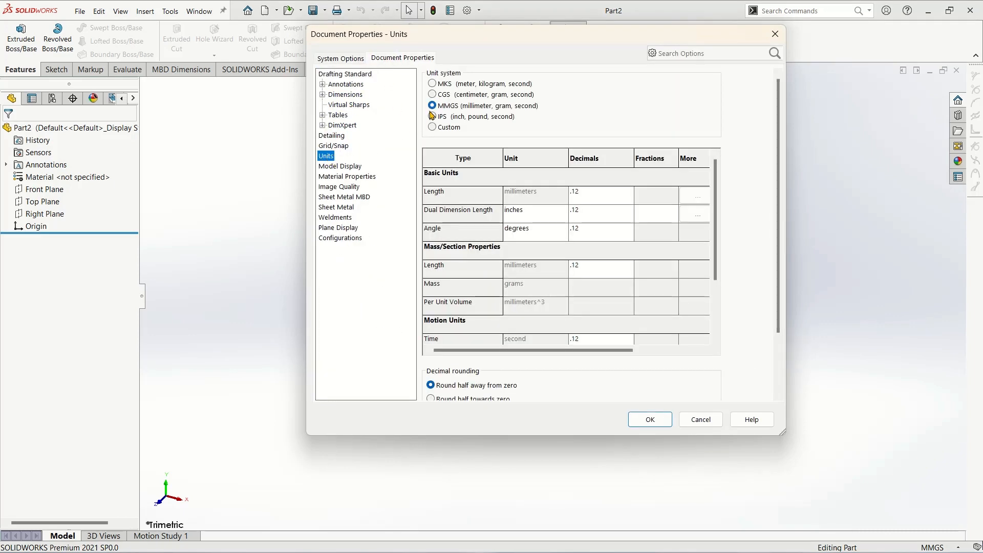
{"action": "left_click", "coordinate": [431, 116]}
{"action": "left_click", "coordinate": [622, 198]}
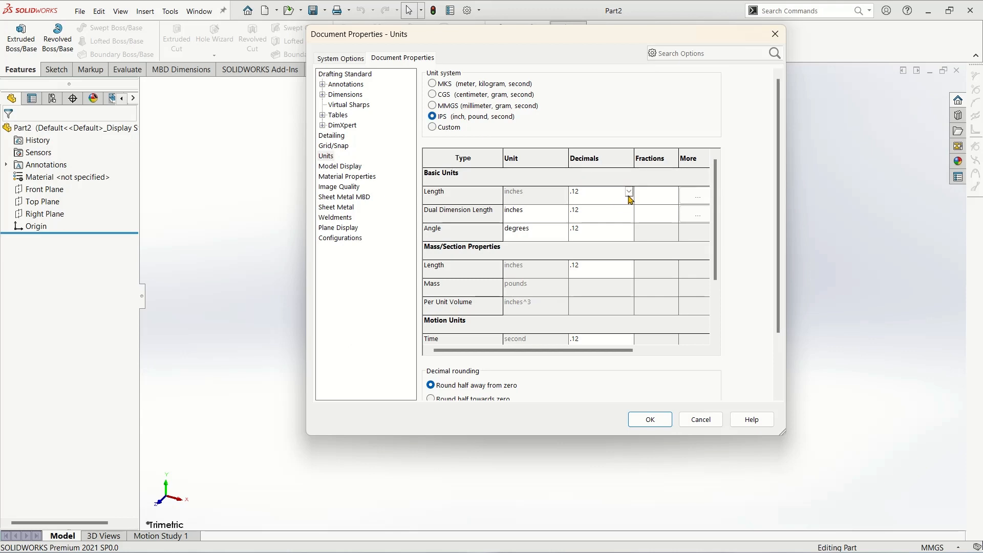
{"action": "left_click", "coordinate": [629, 192]}
{"action": "left_click", "coordinate": [611, 218]}
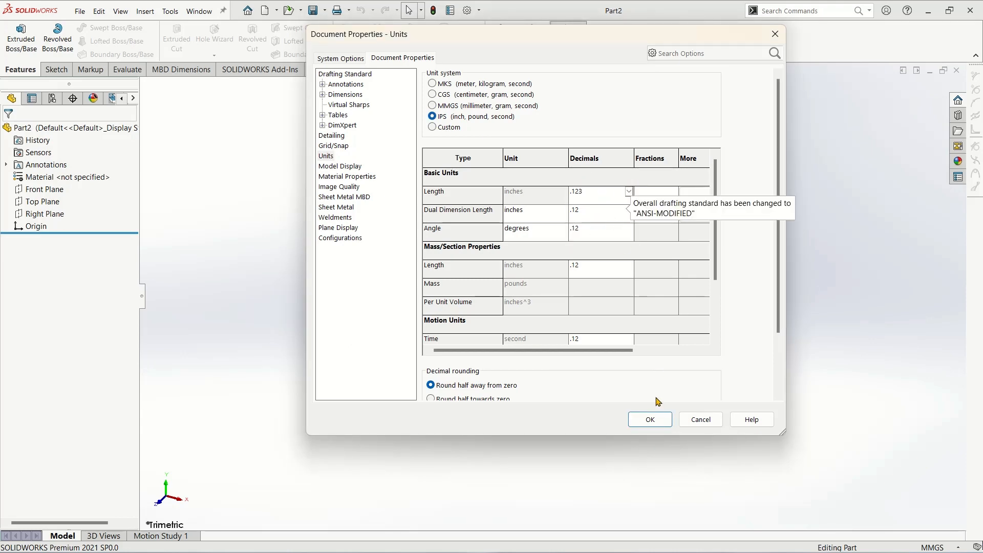
{"action": "left_click", "coordinate": [651, 419]}
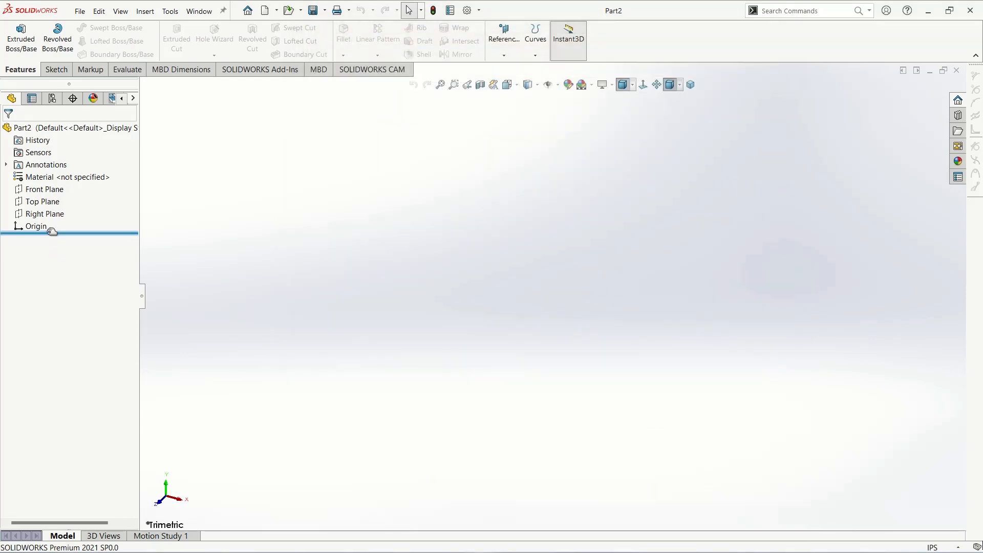
- Start a sketch on the Front Plane and draw a circle of about 0.42 in radius centred on the origin
{"action": "left_click", "coordinate": [43, 189]}
{"action": "left_click", "coordinate": [53, 180]}
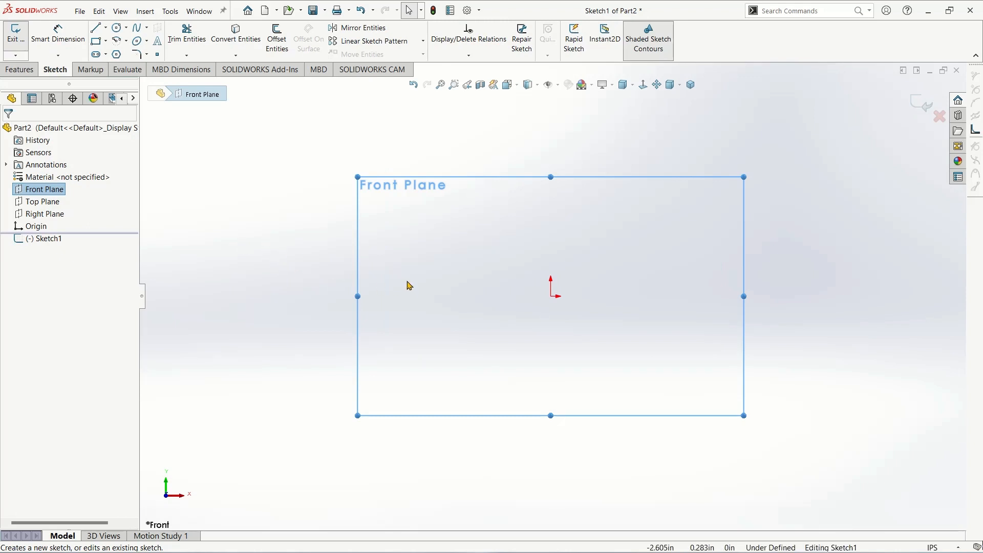
{"action": "left_click", "coordinate": [117, 27]}
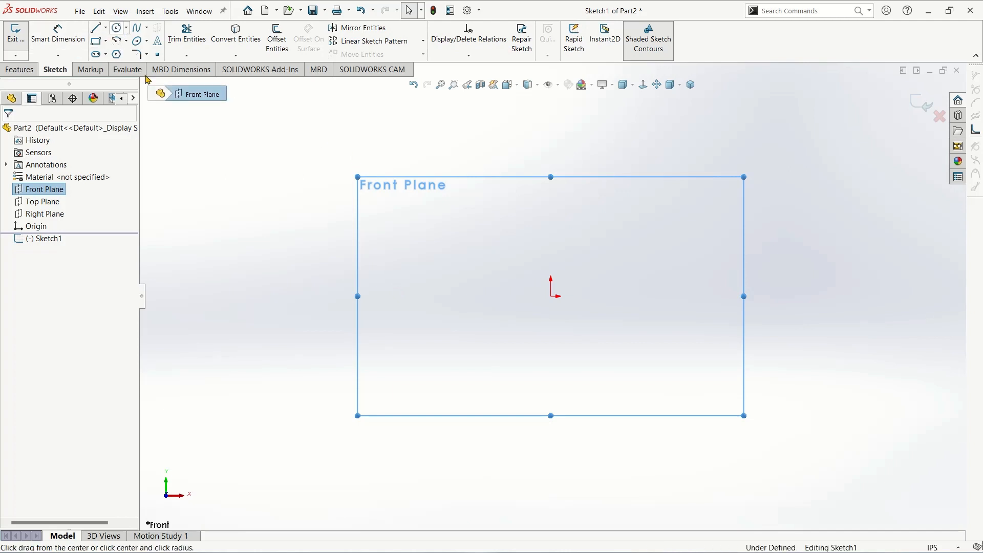
{"action": "left_click", "coordinate": [551, 297]}
{"action": "left_click", "coordinate": [540, 317]}
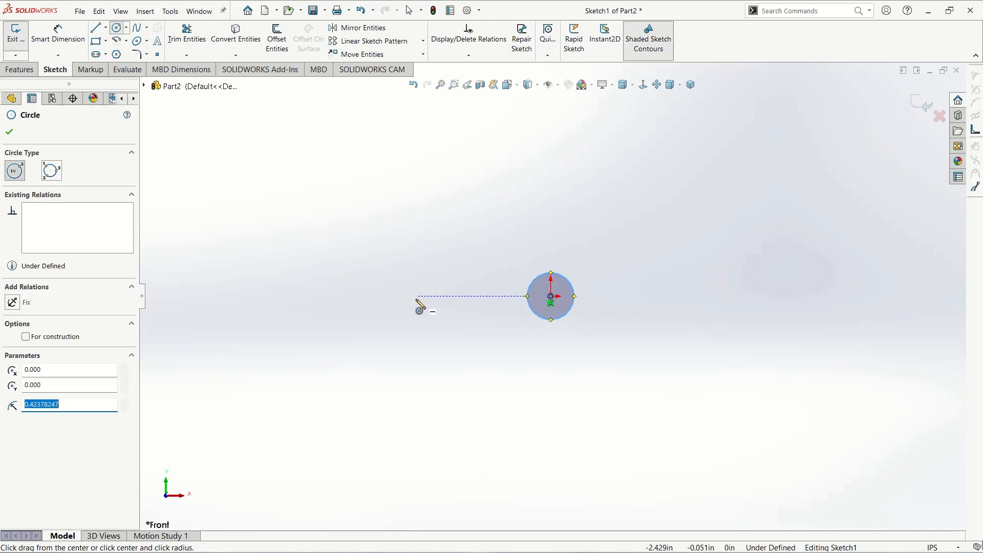
- Draw a circle about 2.82 in left of the origin and another about 3.01 in above it, with radii about 0.36 and 0.39 in
{"action": "left_click", "coordinate": [397, 297]}
{"action": "left_click", "coordinate": [388, 314]}
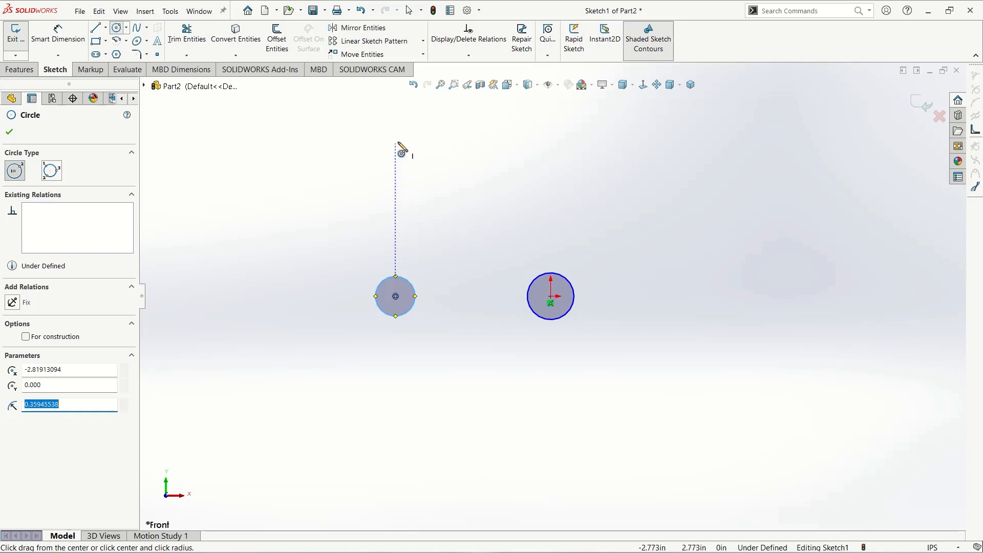
{"action": "left_click", "coordinate": [396, 129]}
{"action": "left_click", "coordinate": [386, 149]}
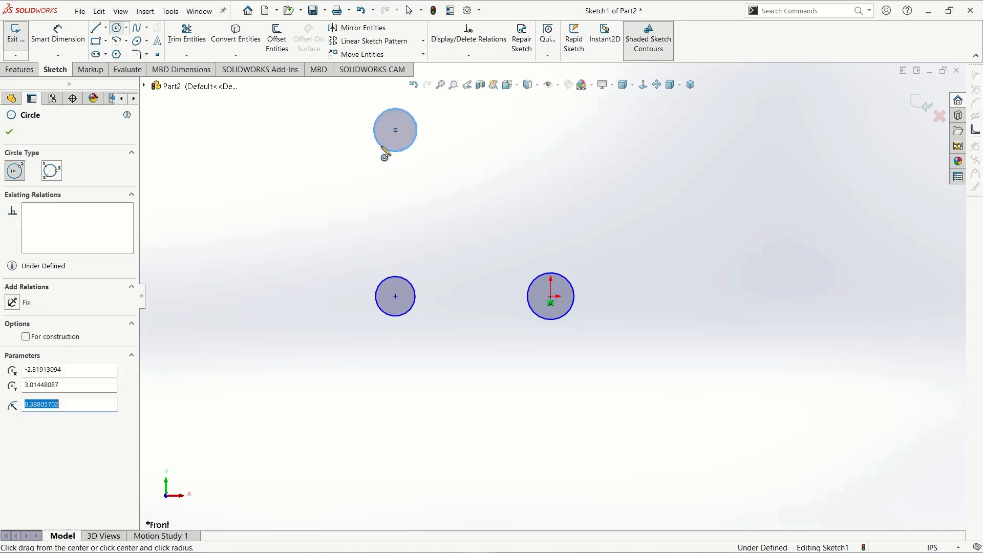
{"action": "left_click", "coordinate": [10, 132]}
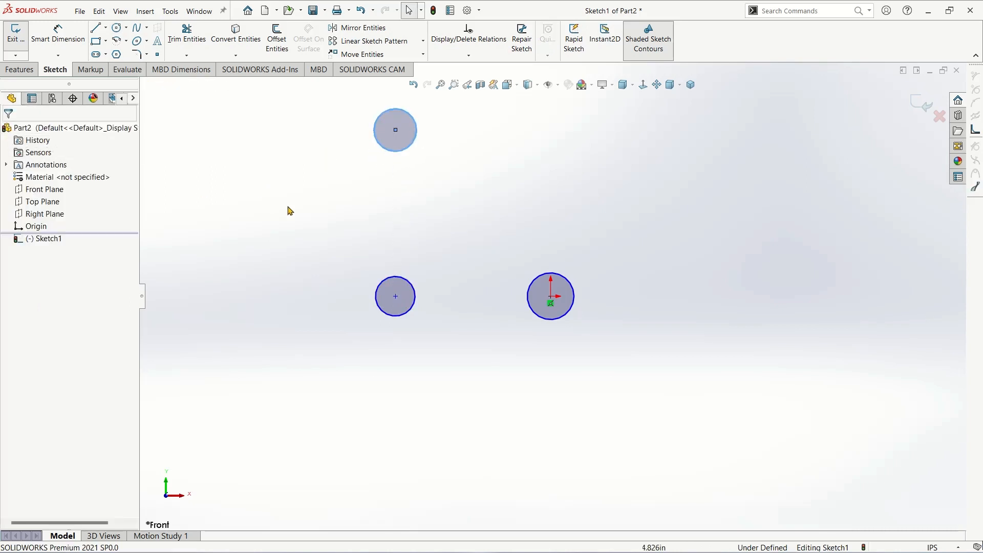
- Apply Equal relations so that all three circles share the same radius
{"action": "scroll", "coordinate": [392, 250], "scroll_direction": "down", "scroll_amount": 2}
{"action": "scroll", "coordinate": [410, 249], "scroll_direction": "up", "scroll_amount": 3}
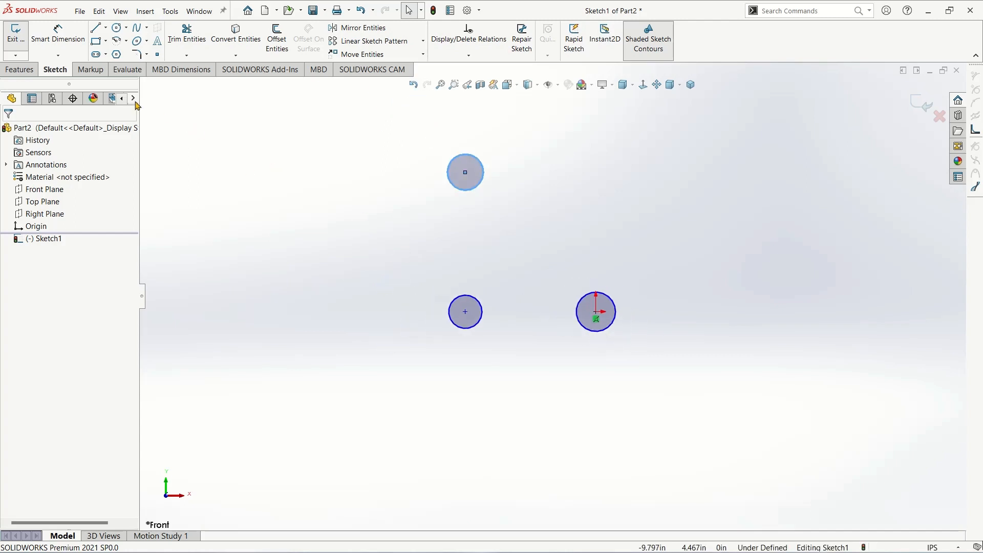
{"action": "left_click", "coordinate": [67, 33]}
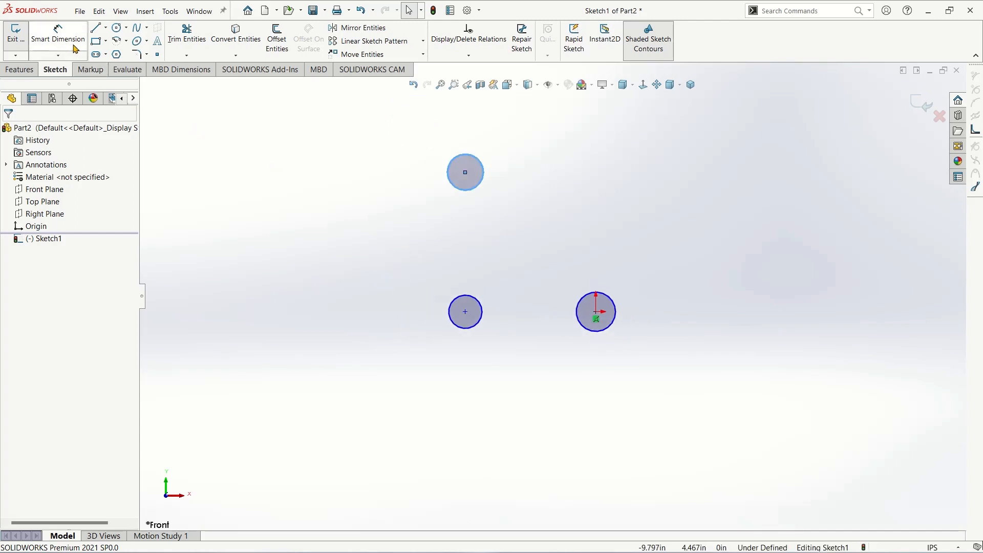
{"action": "left_click", "coordinate": [583, 323]}
{"action": "left_click", "coordinate": [466, 326], "text": "ctrl"}
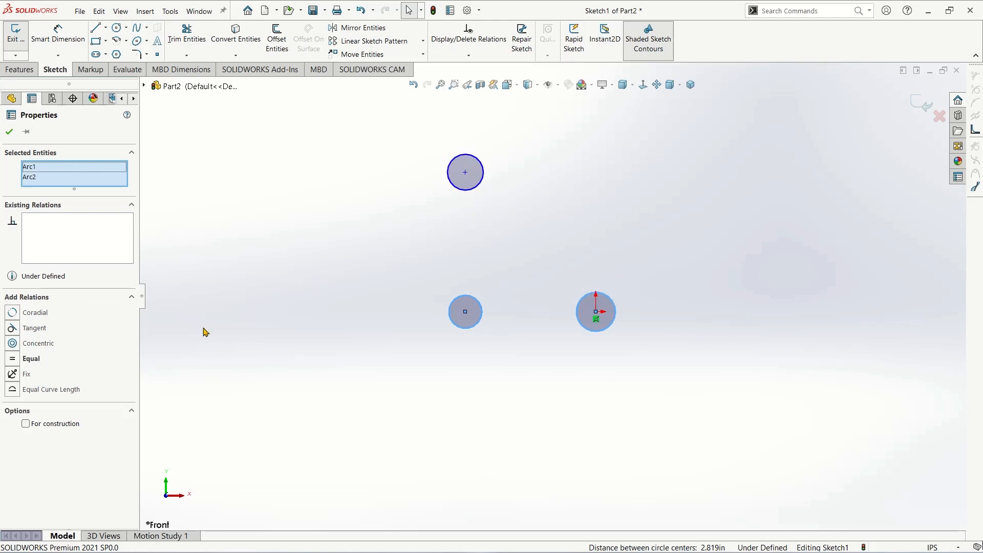
{"action": "left_click", "coordinate": [26, 359]}
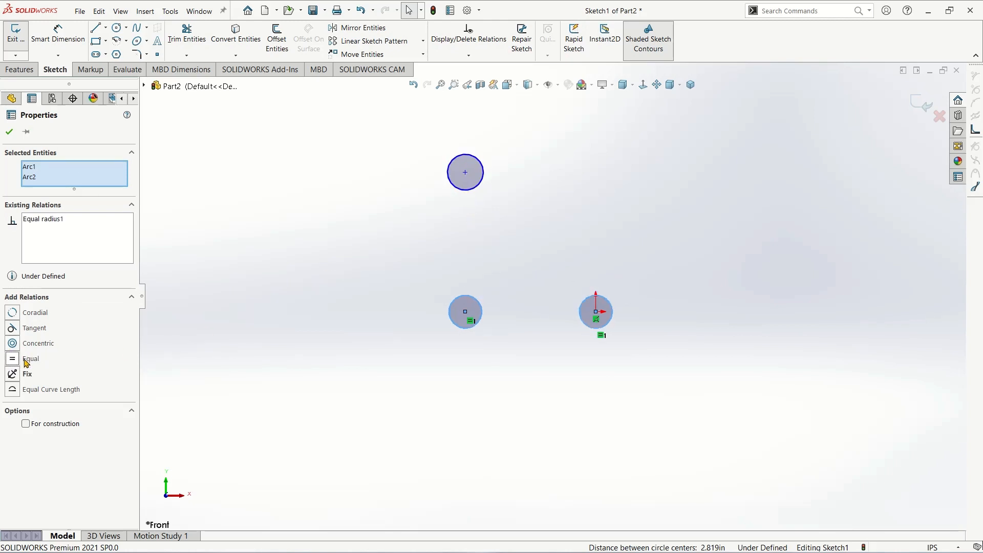
{"action": "left_click", "coordinate": [460, 189], "text": "ctrl"}
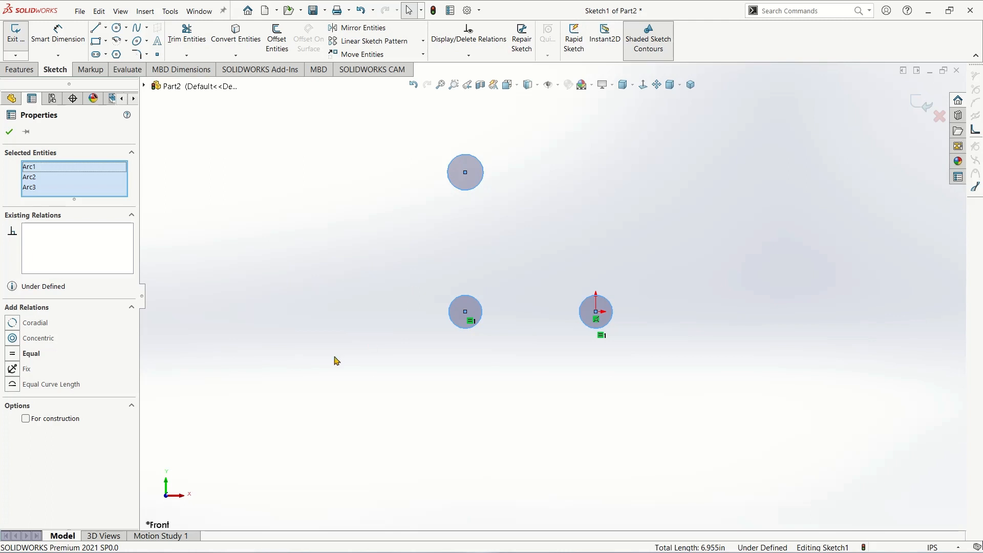
{"action": "left_click", "coordinate": [31, 354]}
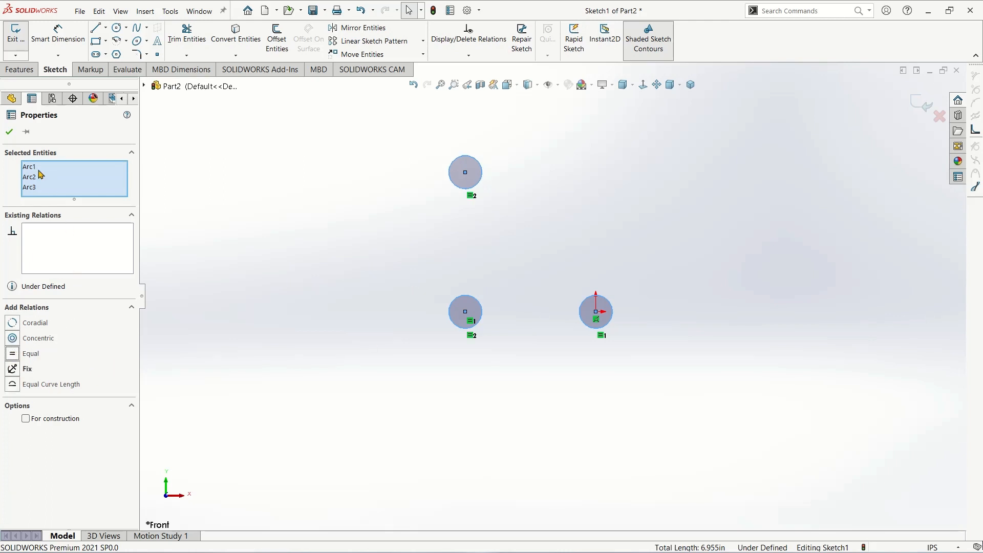
{"action": "key", "text": "Escape"}
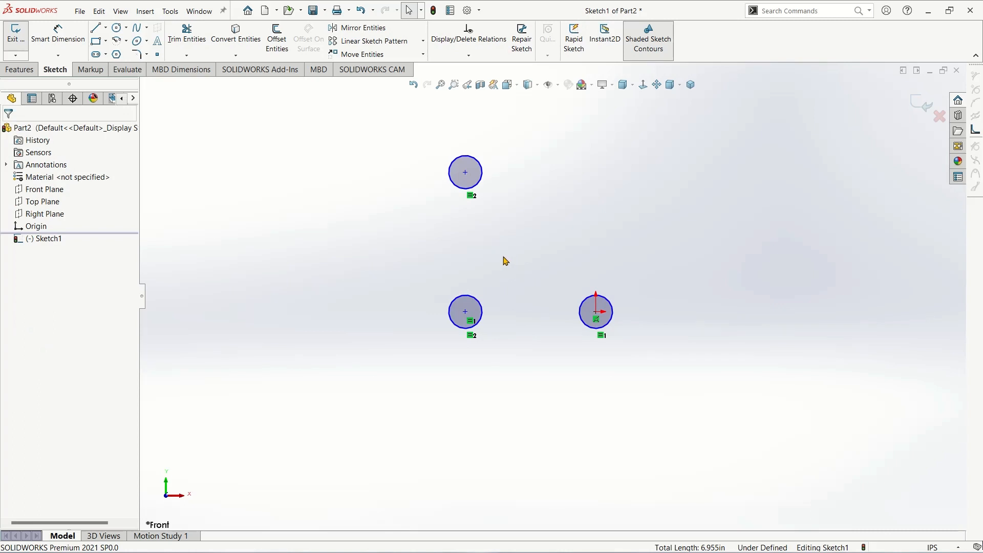
- Dimension the circle at the origin with a diameter of 0.250 in
{"action": "left_click", "coordinate": [58, 36]}
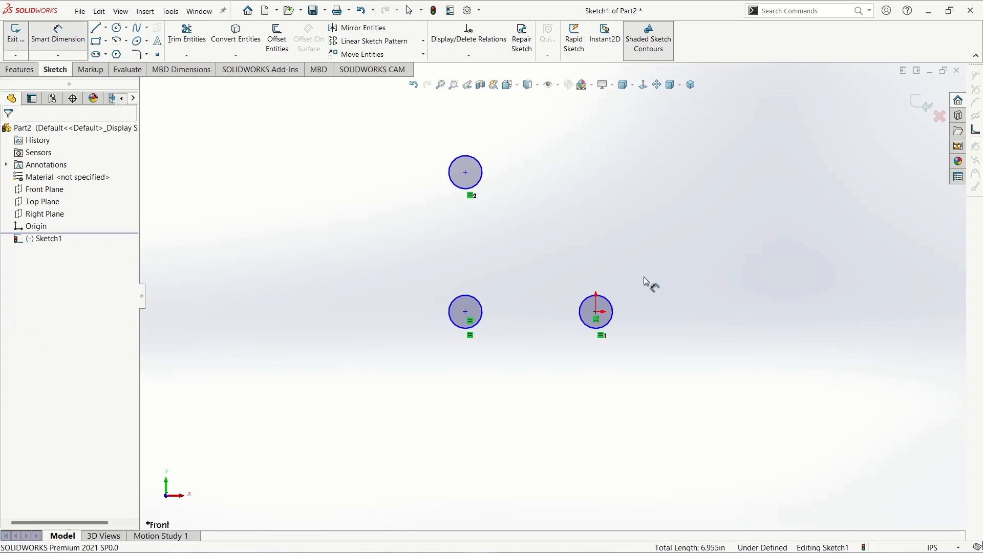
{"action": "left_click", "coordinate": [606, 302]}
{"action": "left_click", "coordinate": [647, 257]}
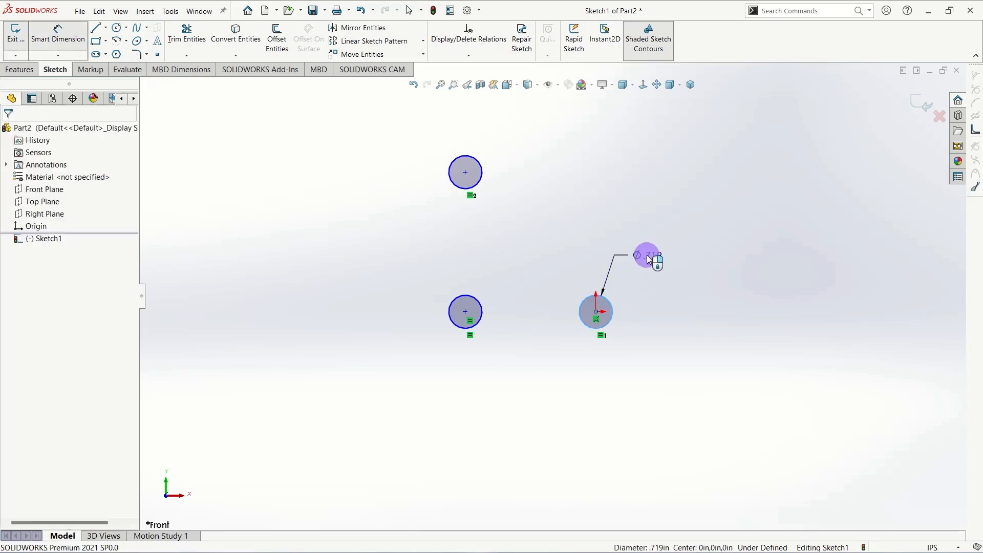
{"action": "type", "text": "0"}
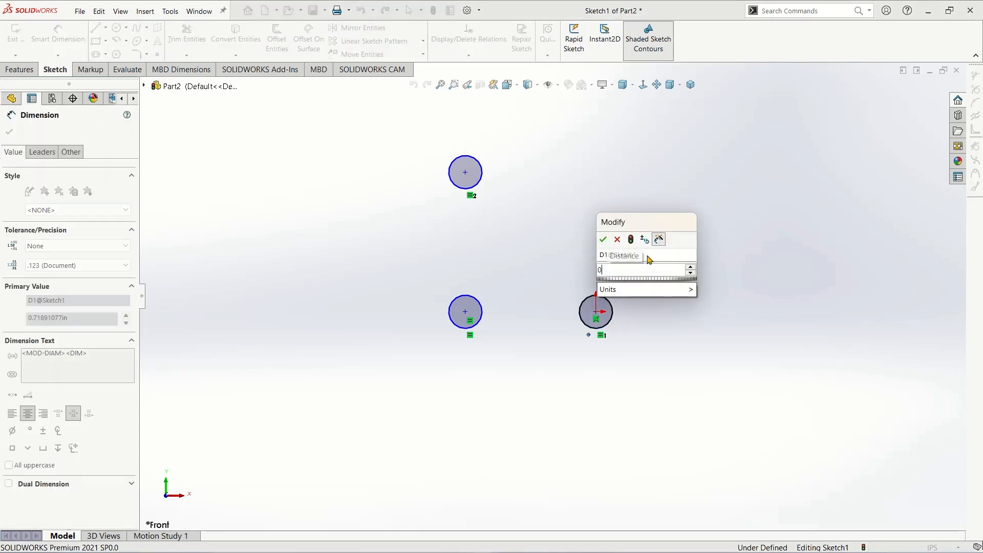
{"action": "type", "text": ".250"}
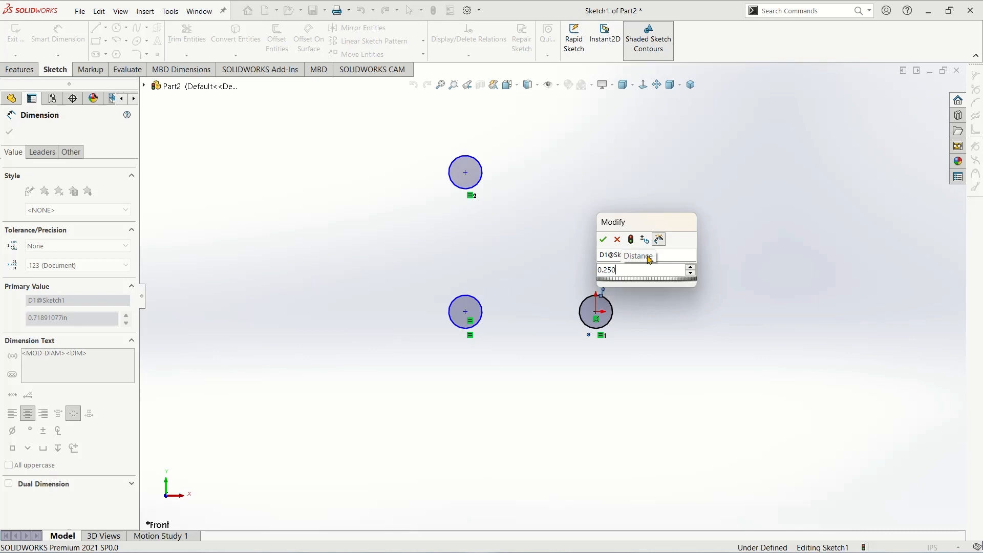
{"action": "key", "text": "Return"}
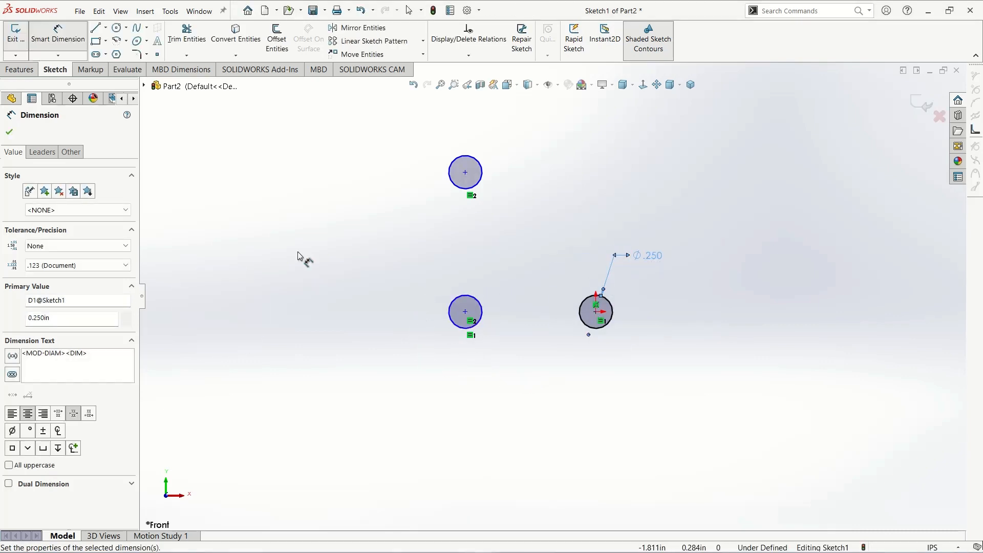
- Dimension the horizontal distance between the centres of the two lower circles as 1.250 in
{"action": "left_click", "coordinate": [597, 313]}
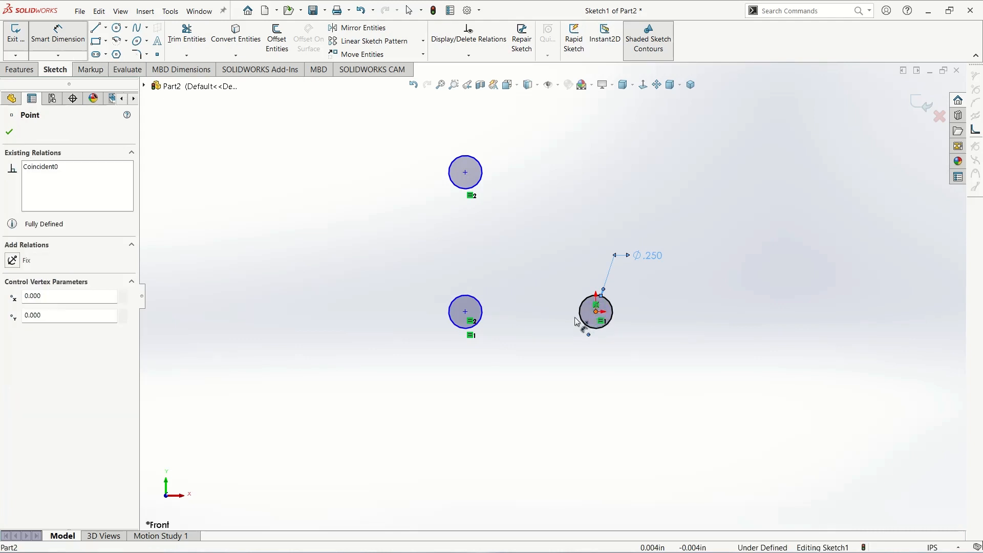
{"action": "left_click", "coordinate": [465, 311]}
{"action": "left_click", "coordinate": [520, 440]}
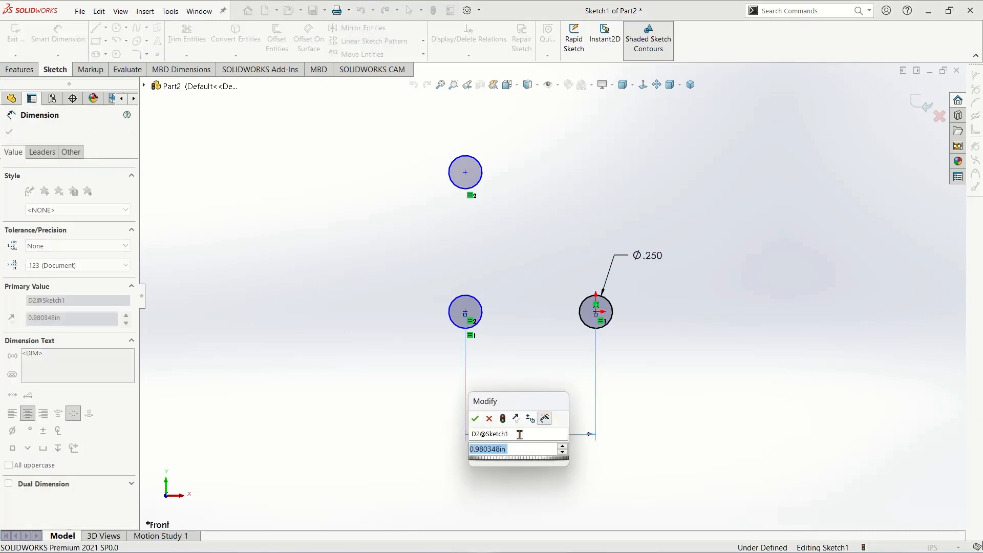
{"action": "type", "text": "1."}
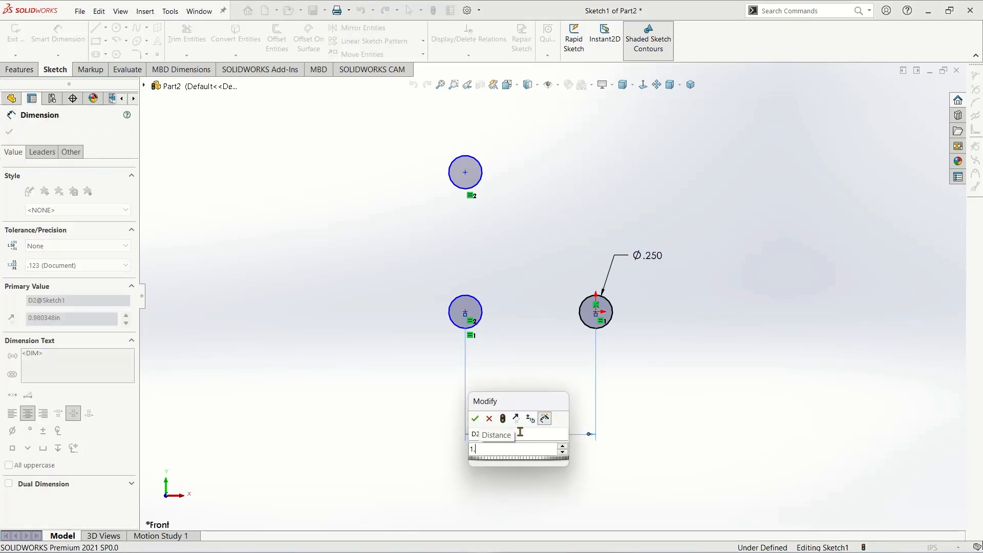
{"action": "type", "text": "2"}
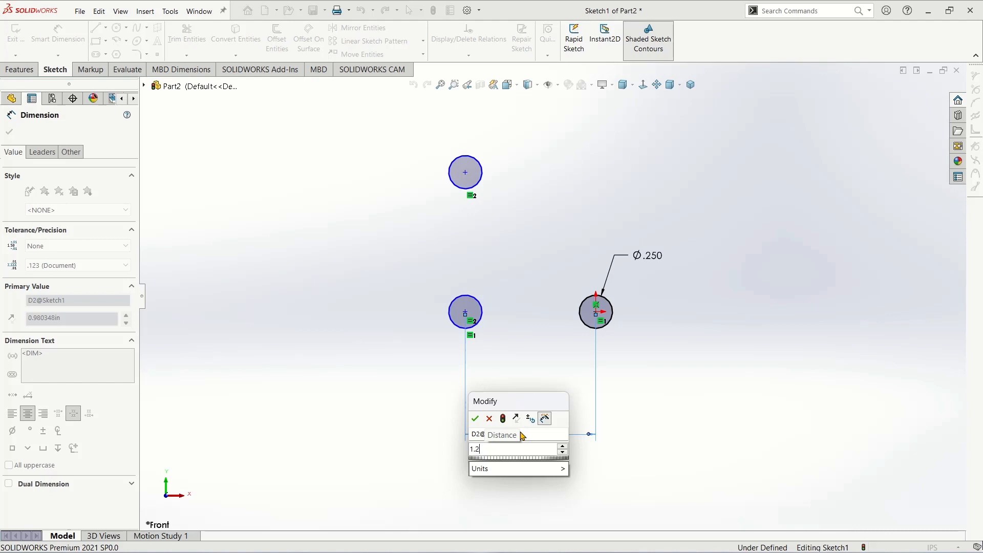
{"action": "type", "text": "50"}
{"action": "key", "text": "Return"}
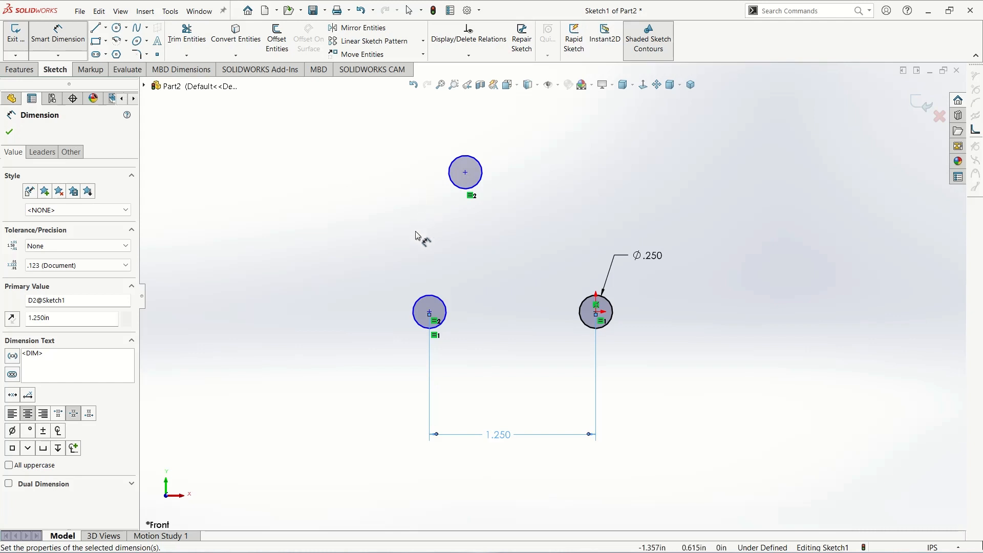
- Dimension the vertical distance between the lower-left circle's centre and the upper circle's centre as 1.250 in
{"action": "left_click", "coordinate": [429, 313]}
{"action": "left_click", "coordinate": [465, 174]}
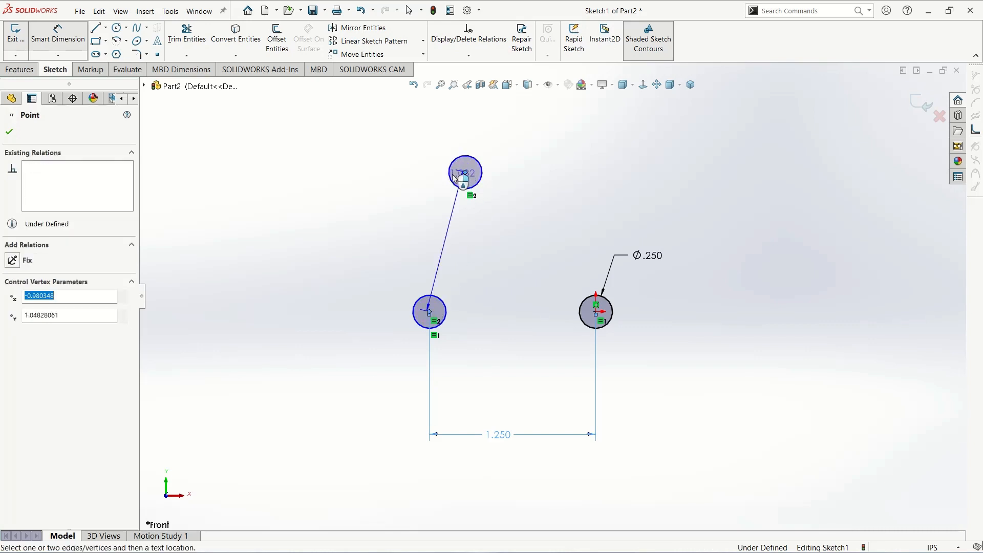
{"action": "left_click", "coordinate": [348, 233]}
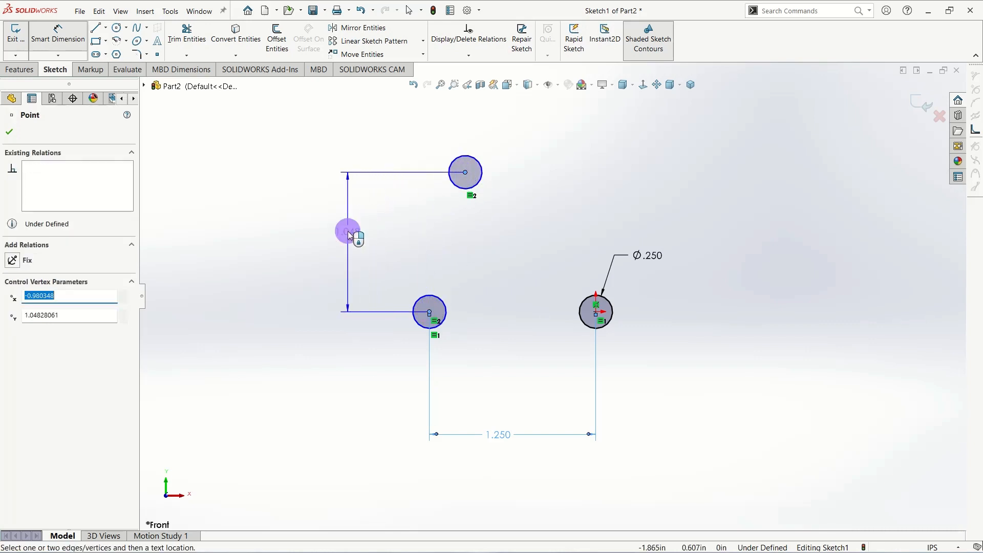
{"action": "type", "text": "1."}
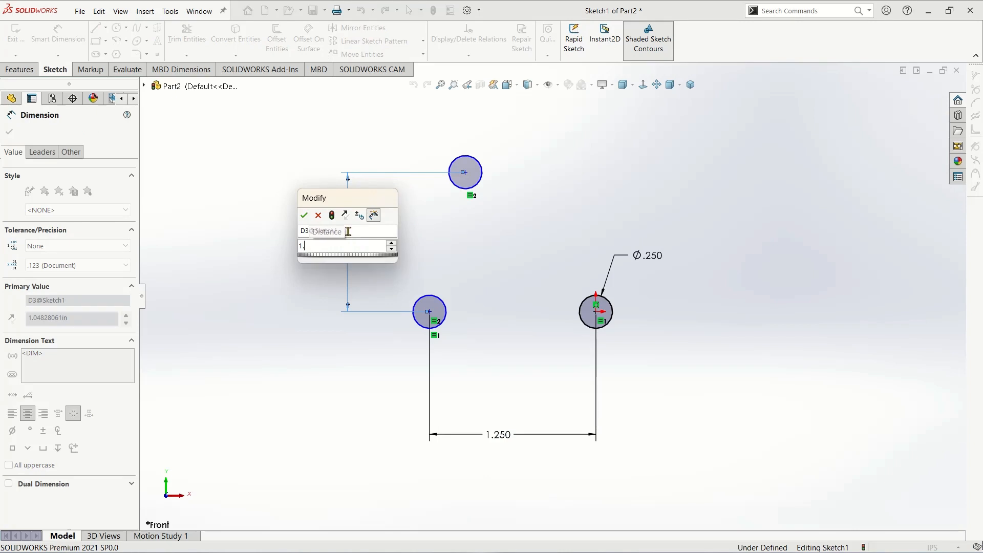
{"action": "type", "text": "250"}
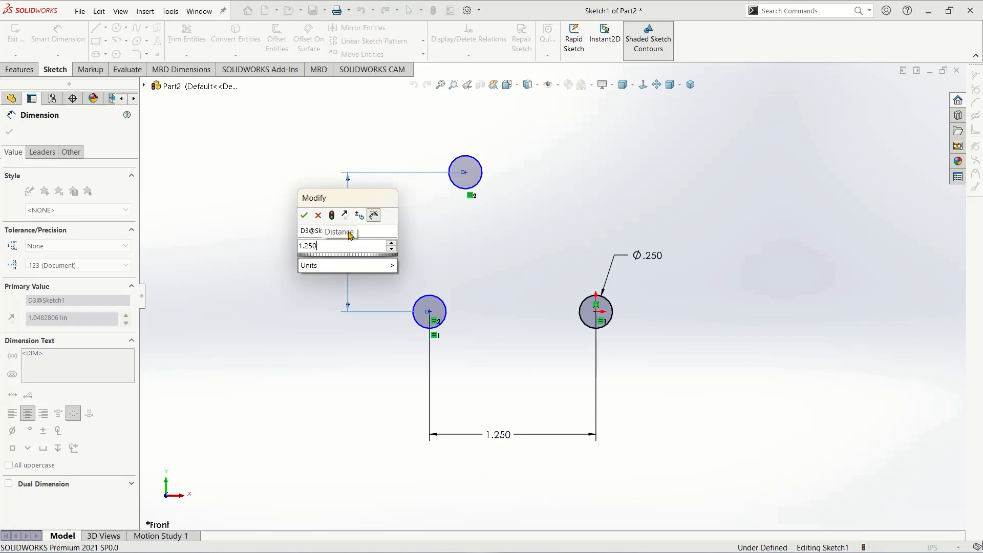
{"action": "key", "text": "Return"}
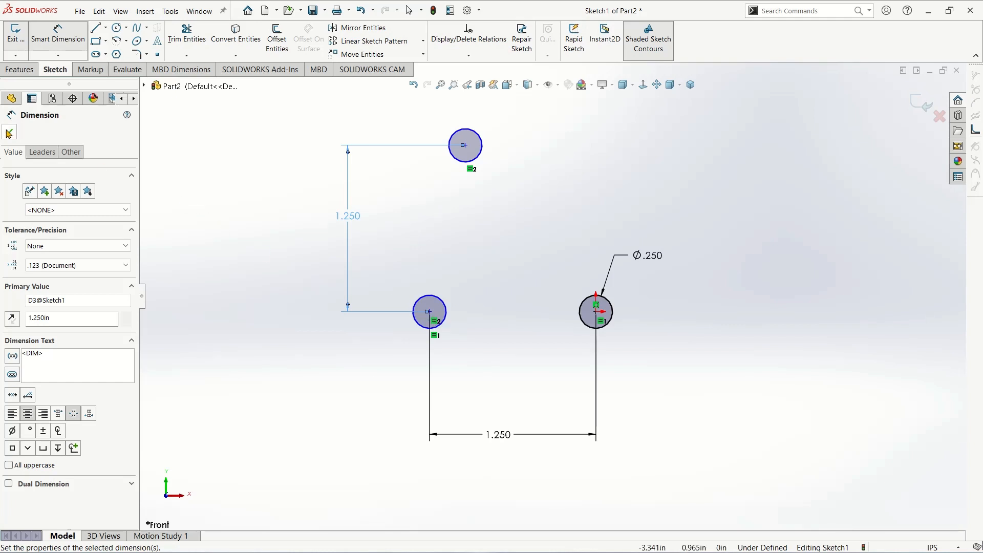
{"action": "key", "text": "Escape"}
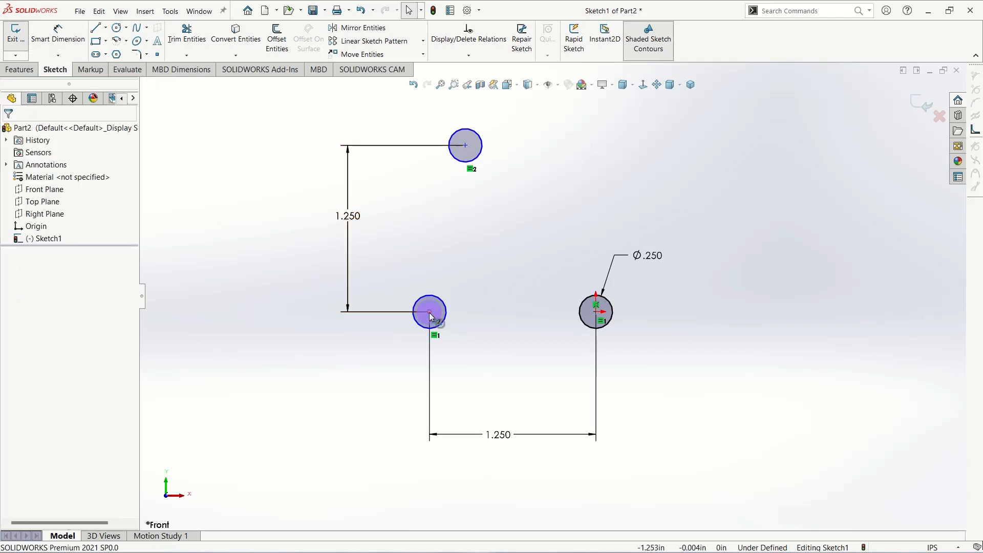
- Add a Horizontal relation between the centre points of the two lower circles
{"action": "left_click", "coordinate": [430, 312]}
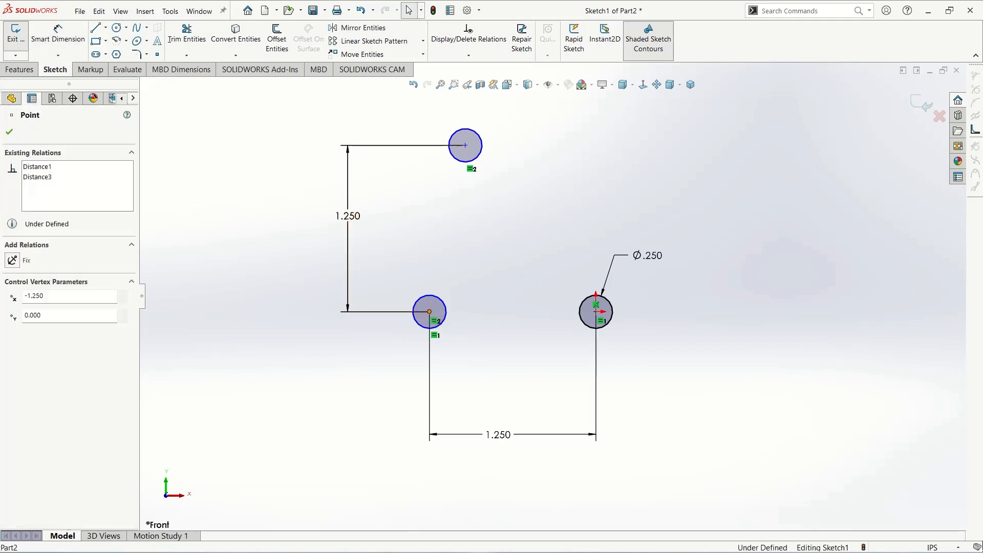
{"action": "left_click", "coordinate": [595, 312], "text": "ctrl"}
{"action": "left_click", "coordinate": [13, 313]}
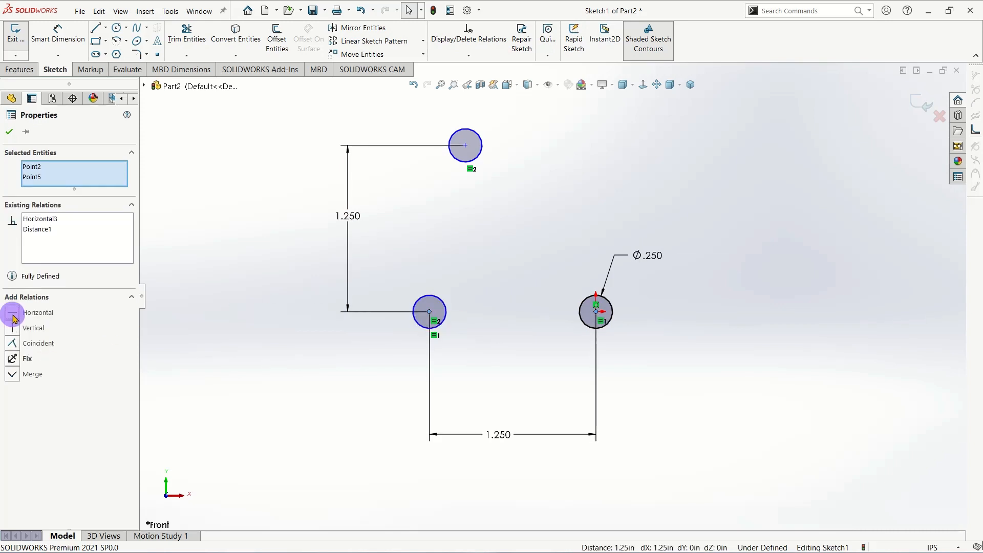
{"action": "left_click", "coordinate": [9, 132]}
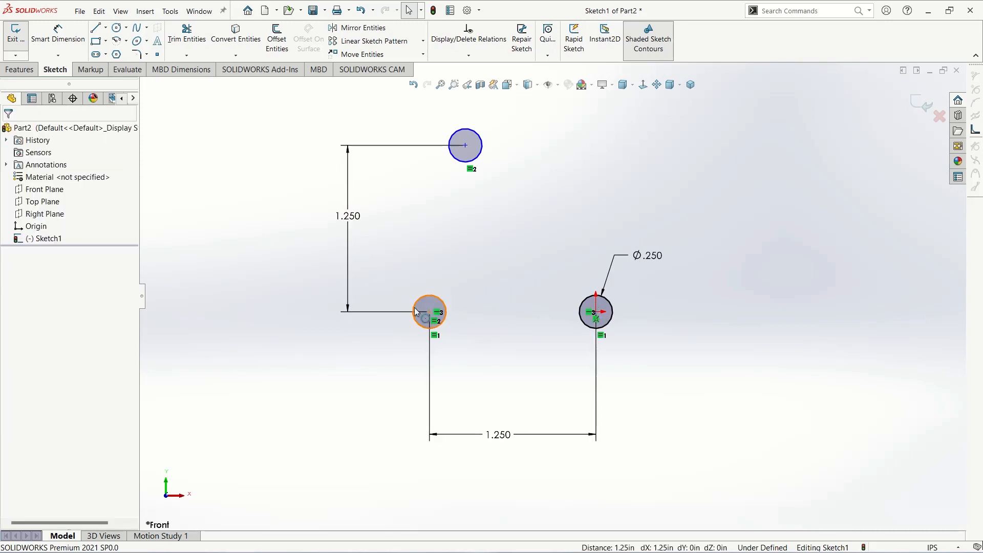
- Add a Vertical relation between the centre points of the lower-left circle and the upper circle
{"action": "left_click", "coordinate": [431, 313]}
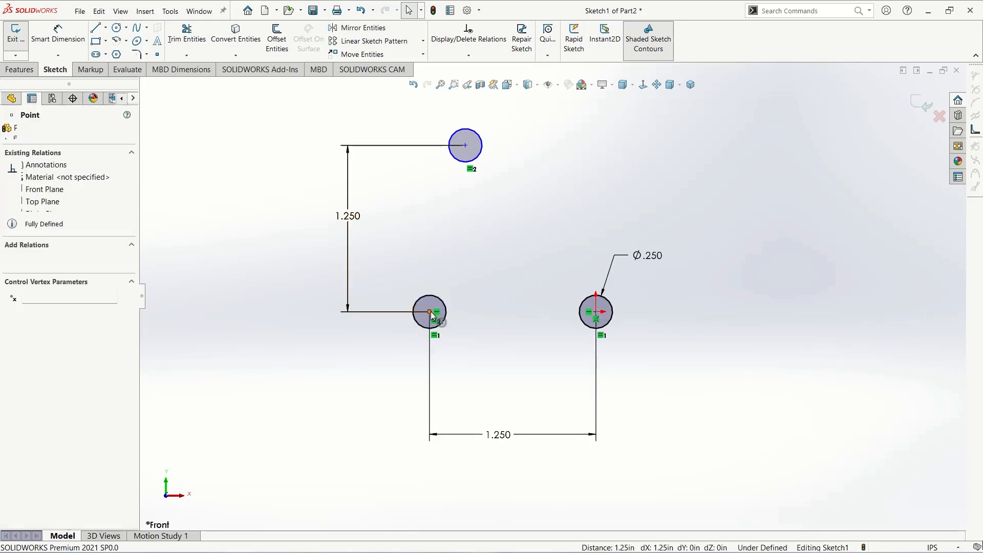
{"action": "left_click", "coordinate": [465, 146], "text": "ctrl"}
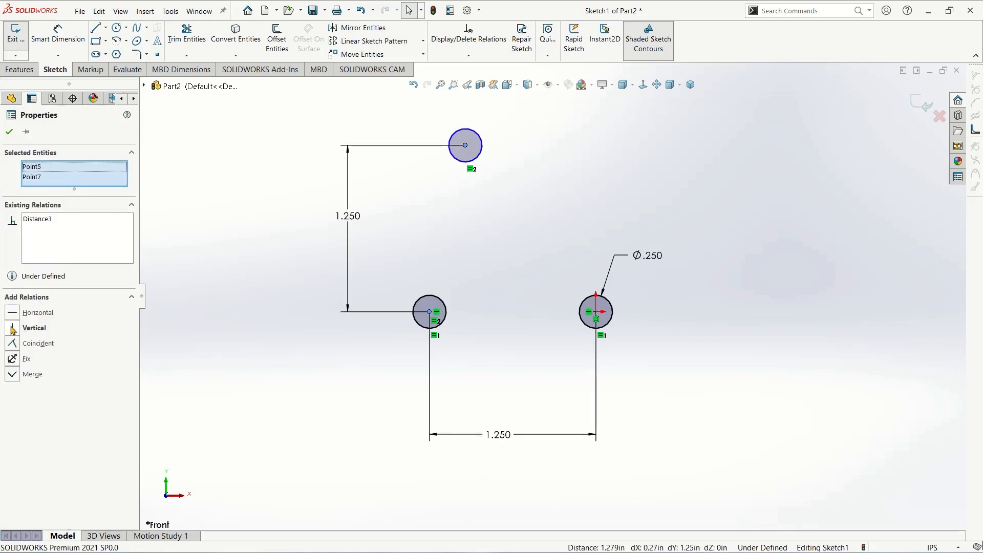
{"action": "left_click", "coordinate": [13, 329]}
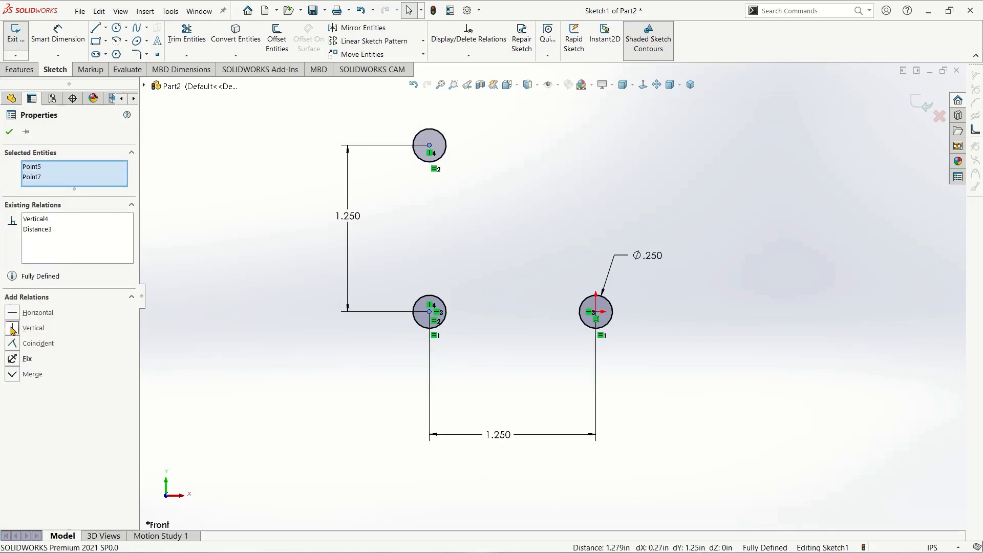
{"action": "left_click", "coordinate": [9, 134]}
- Draw a closed four-sided outline around the circles: left side about 3.42 in, base about 3.07 in, right side about 1.11 in, sloping line closing the top
{"action": "key", "text": "z"}
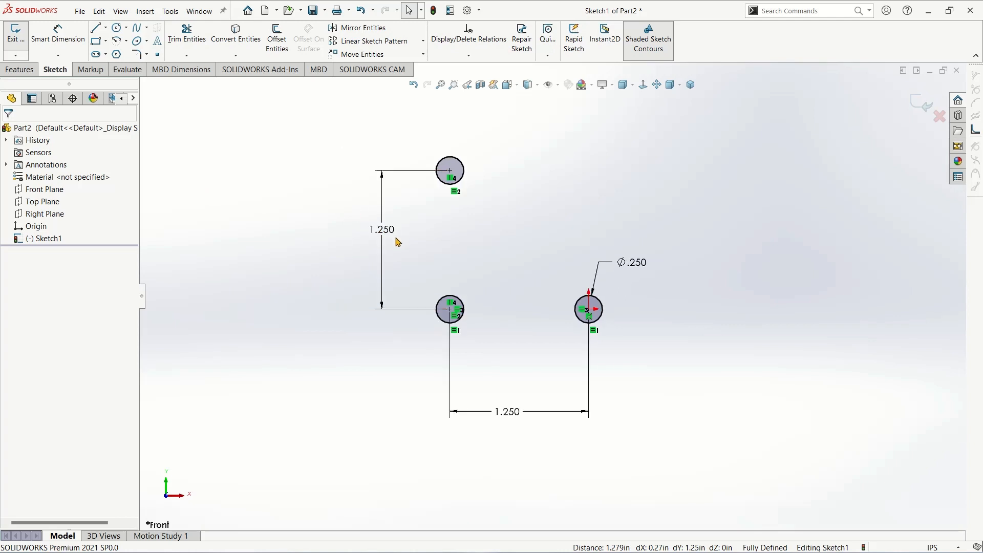
{"action": "key", "text": "z"}
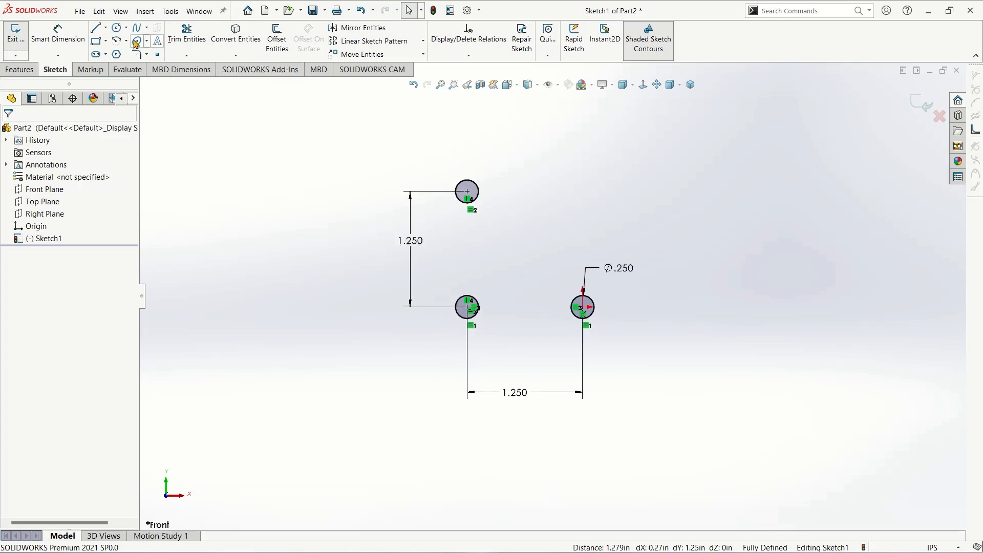
{"action": "left_click", "coordinate": [95, 27]}
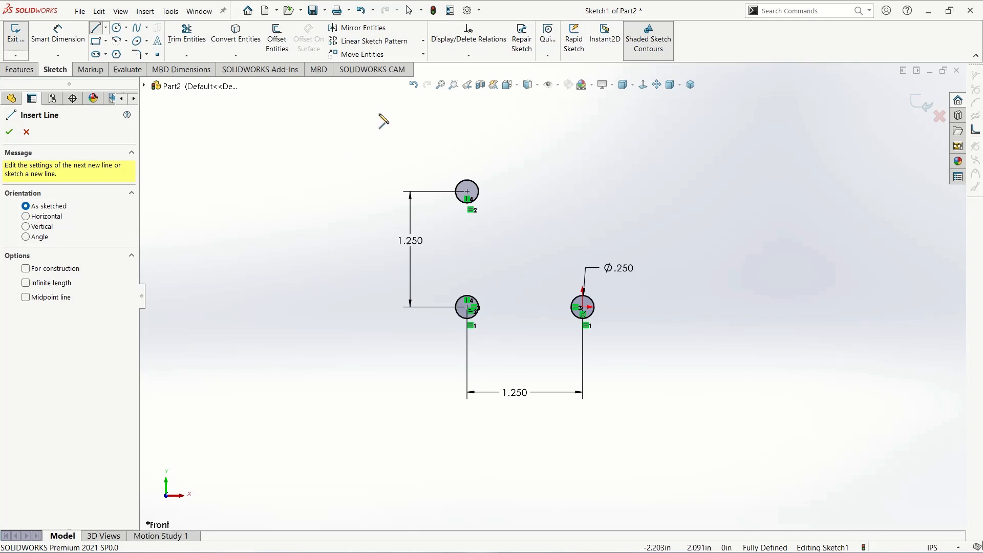
{"action": "left_click", "coordinate": [383, 106]}
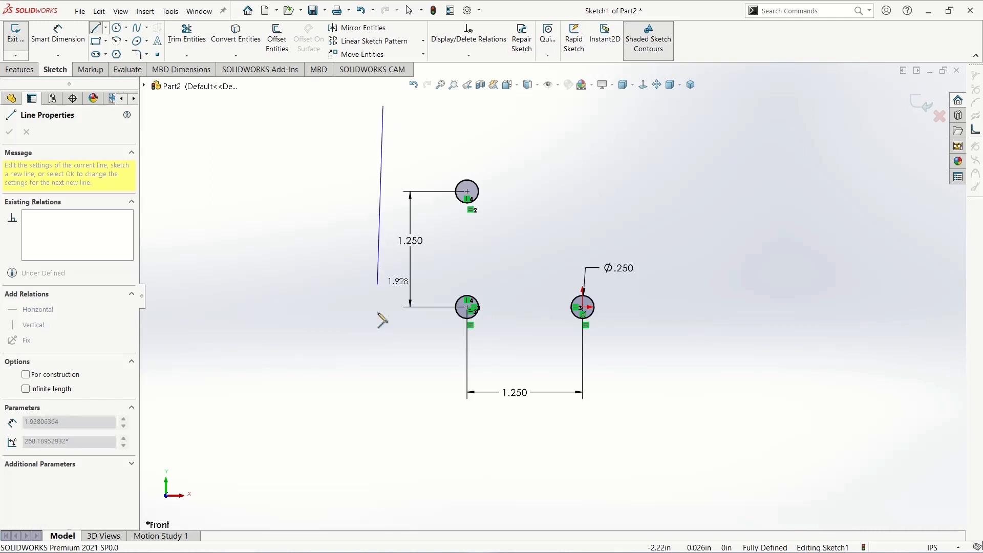
{"action": "left_click", "coordinate": [383, 422]}
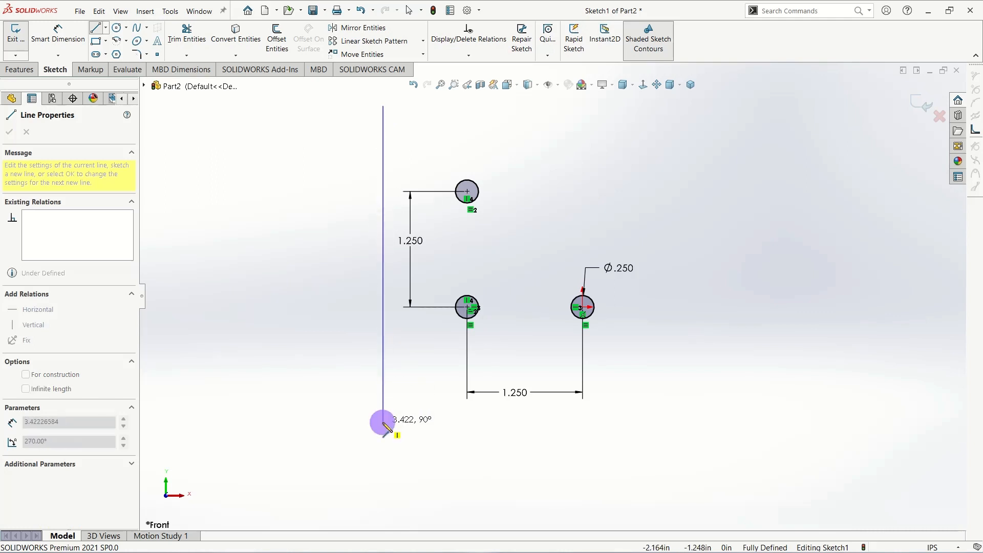
{"action": "left_click", "coordinate": [668, 422]}
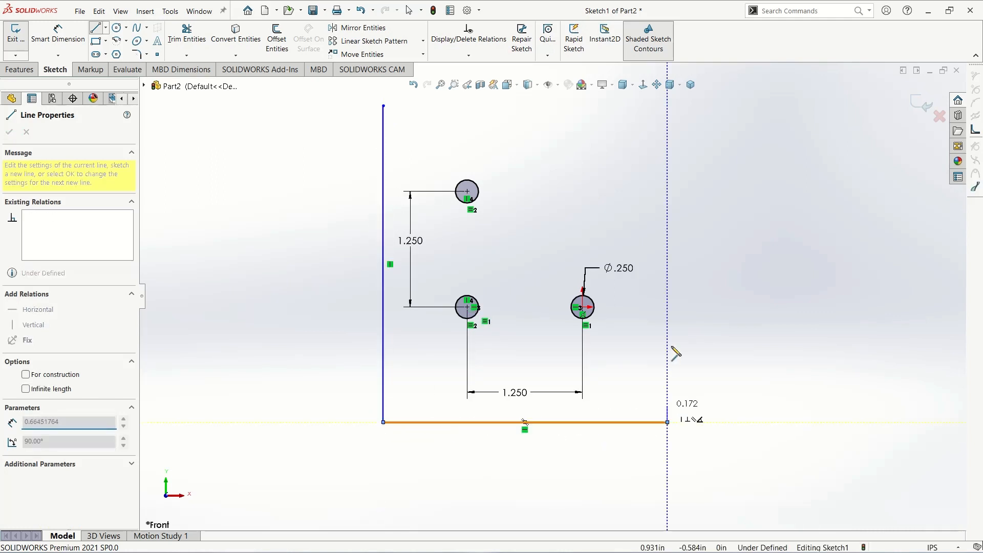
{"action": "left_click", "coordinate": [667, 319]}
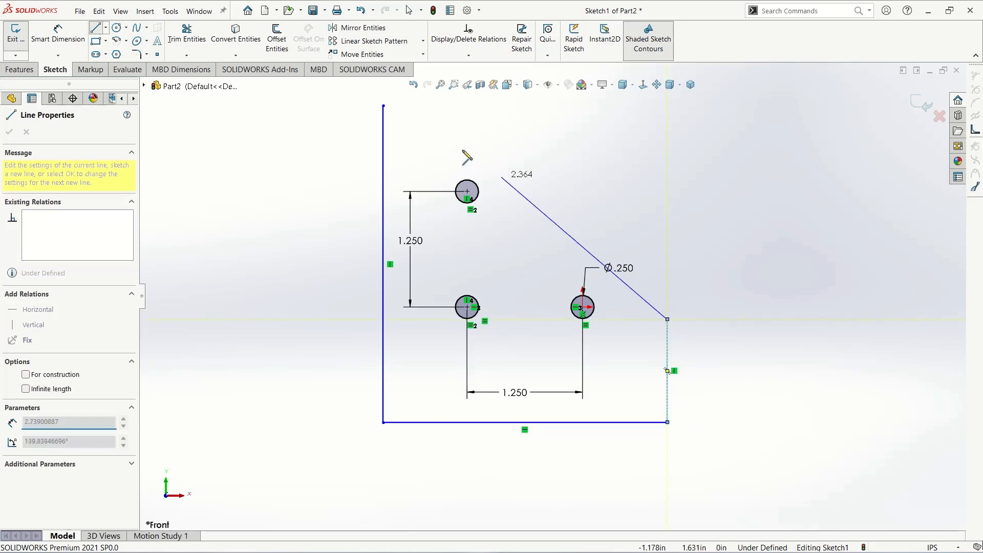
{"action": "left_click", "coordinate": [383, 106]}
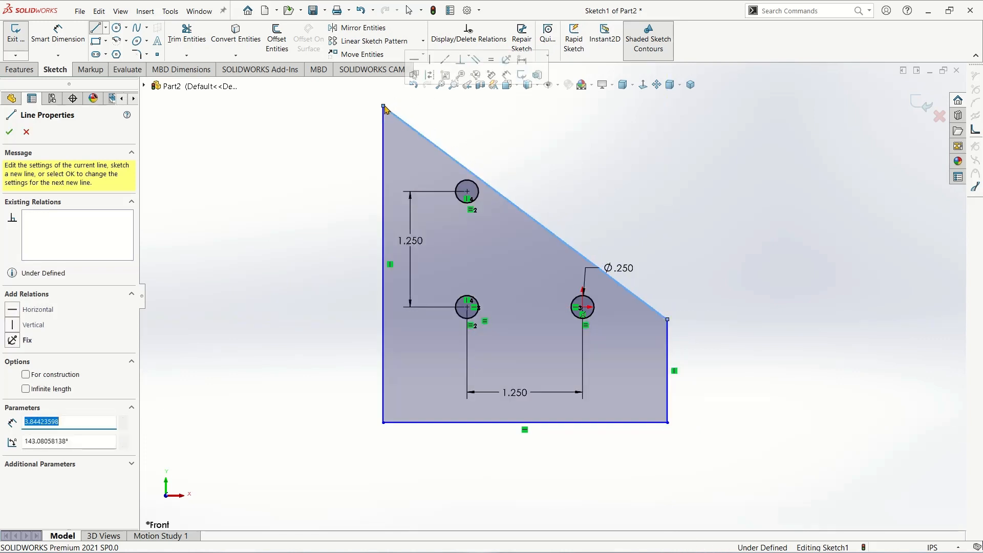
{"action": "left_click", "coordinate": [10, 132]}
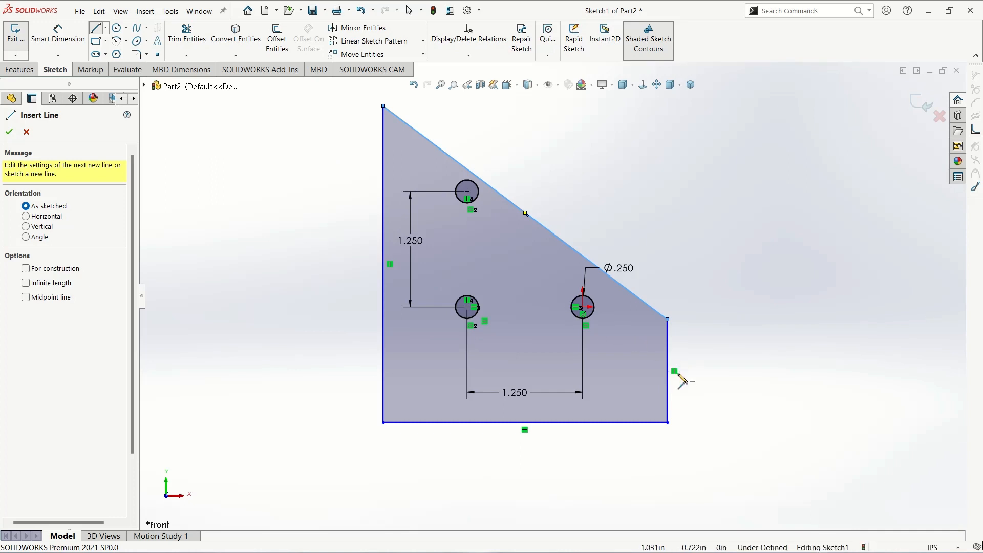
{"action": "key", "text": "Escape"}
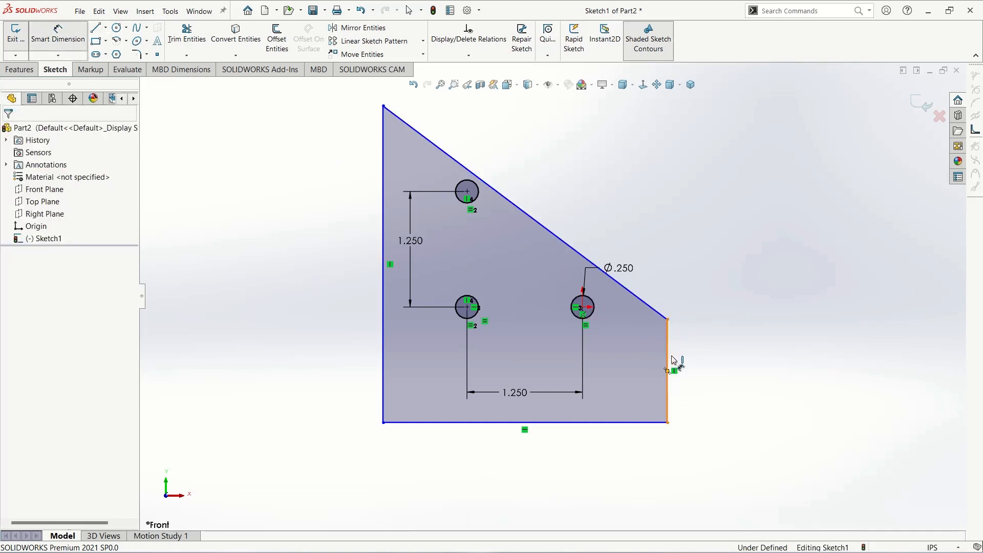
- Dimension the short right vertical edge of the outline as 0.625 in
{"action": "left_click", "coordinate": [667, 359]}
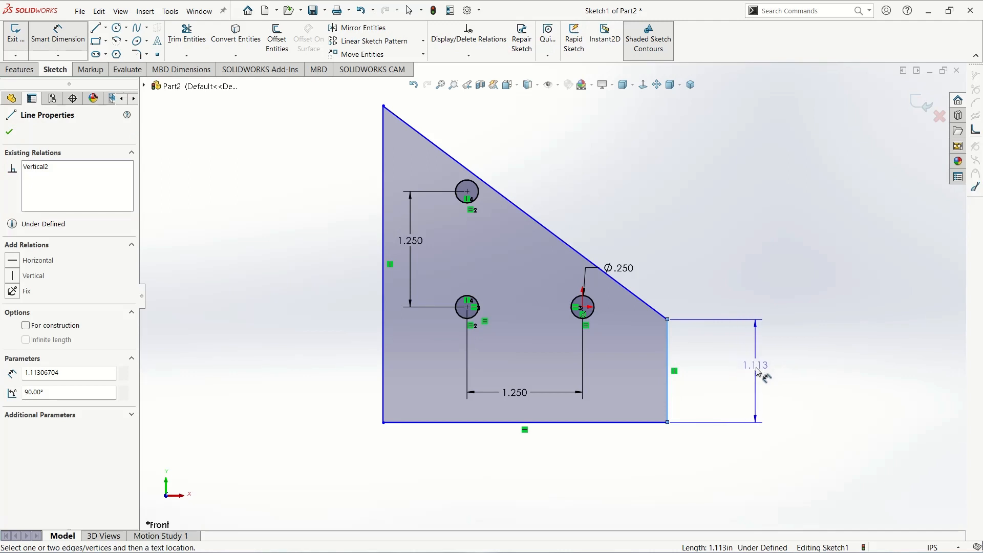
{"action": "left_click", "coordinate": [756, 378]}
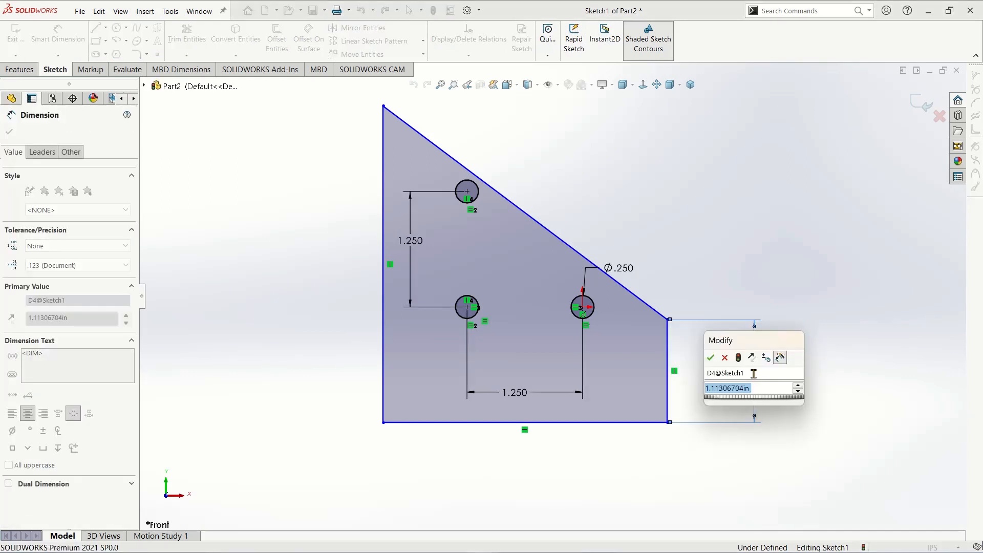
{"action": "type", "text": "0."}
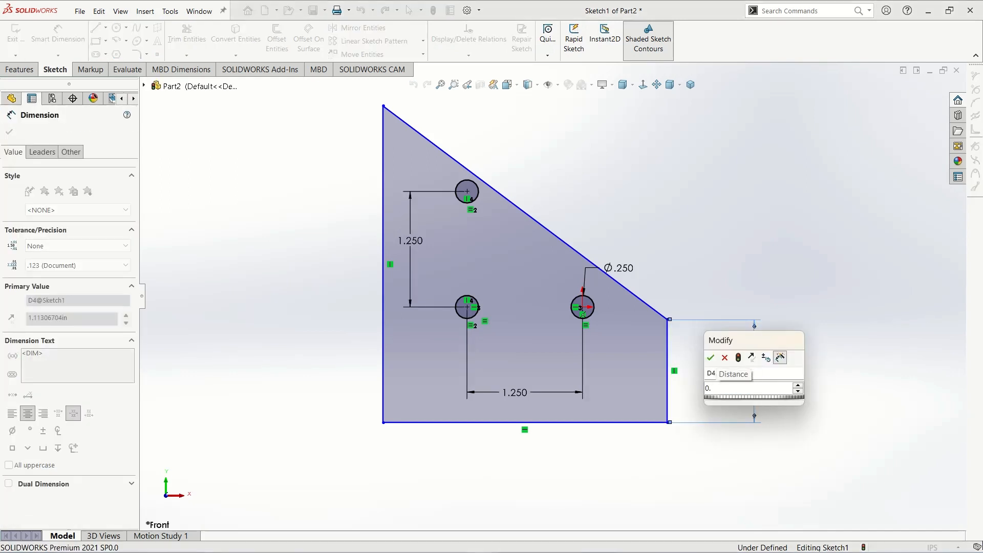
{"action": "type", "text": "62"}
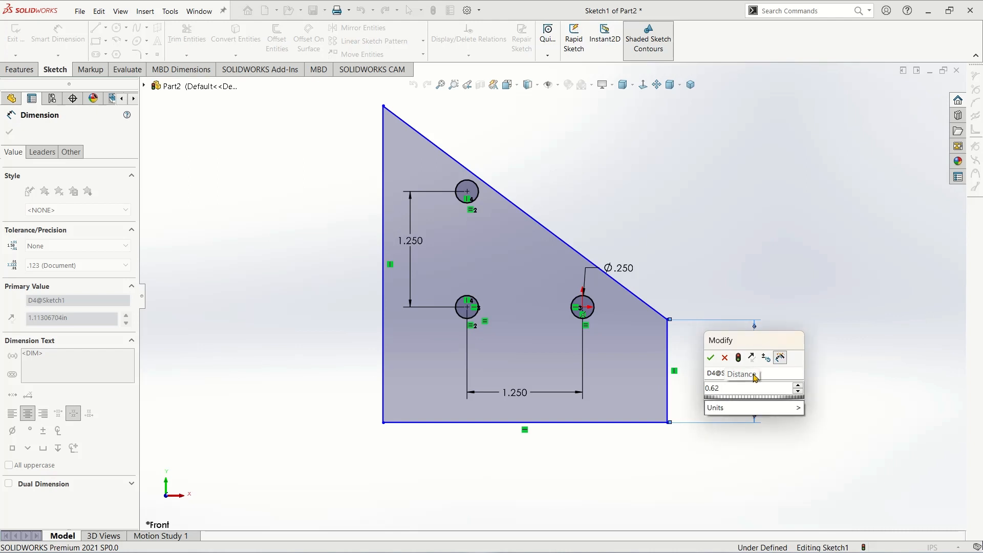
{"action": "type", "text": "5"}
{"action": "key", "text": "Return"}
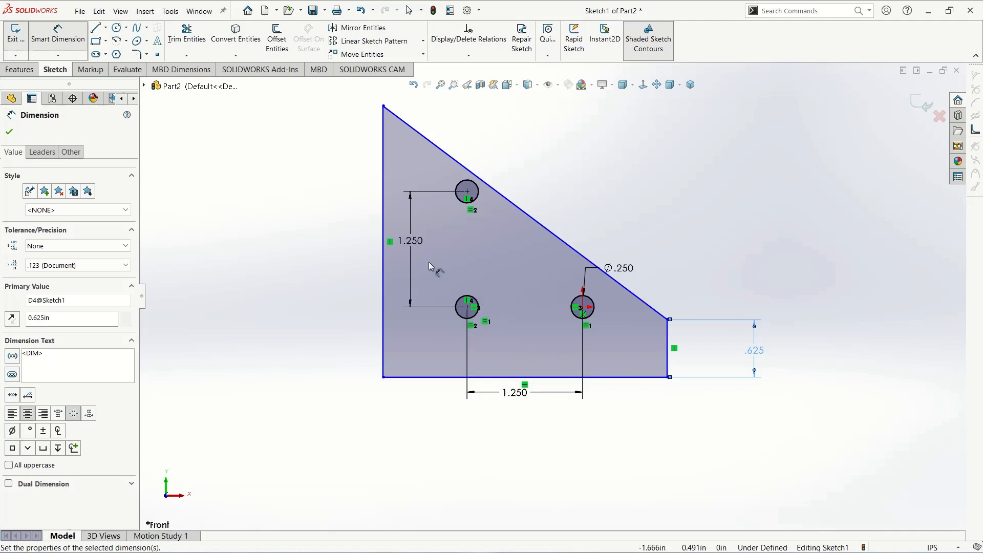
- Dimension the horizontal distance from the lower-left circle's centre to the outline's left edge as 0.375 in
{"action": "left_click", "coordinate": [467, 307]}
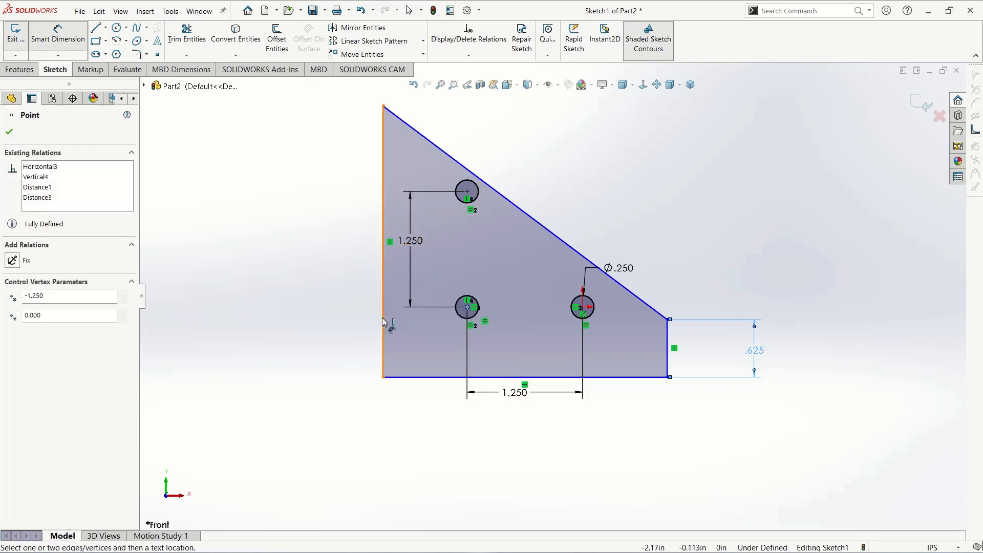
{"action": "left_click", "coordinate": [383, 320]}
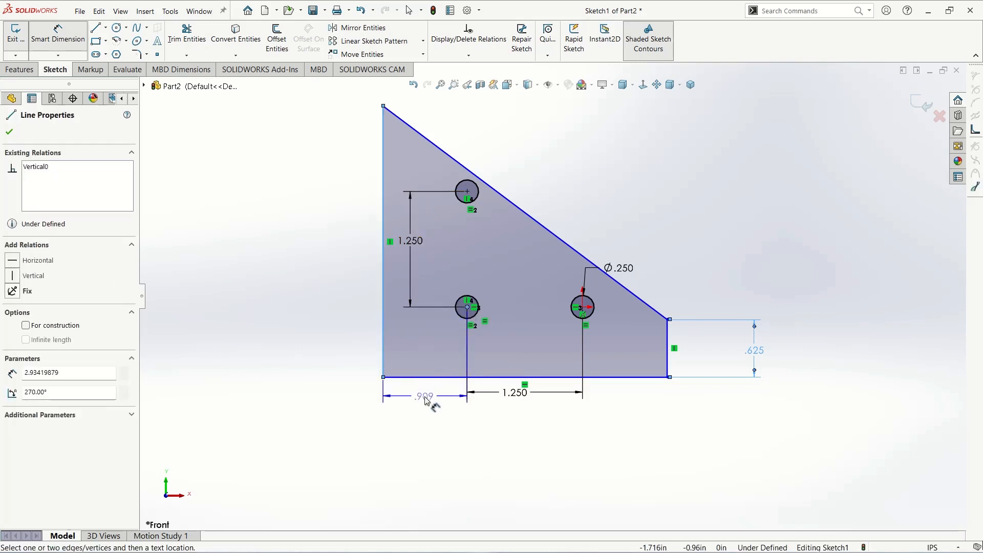
{"action": "left_click", "coordinate": [424, 400]}
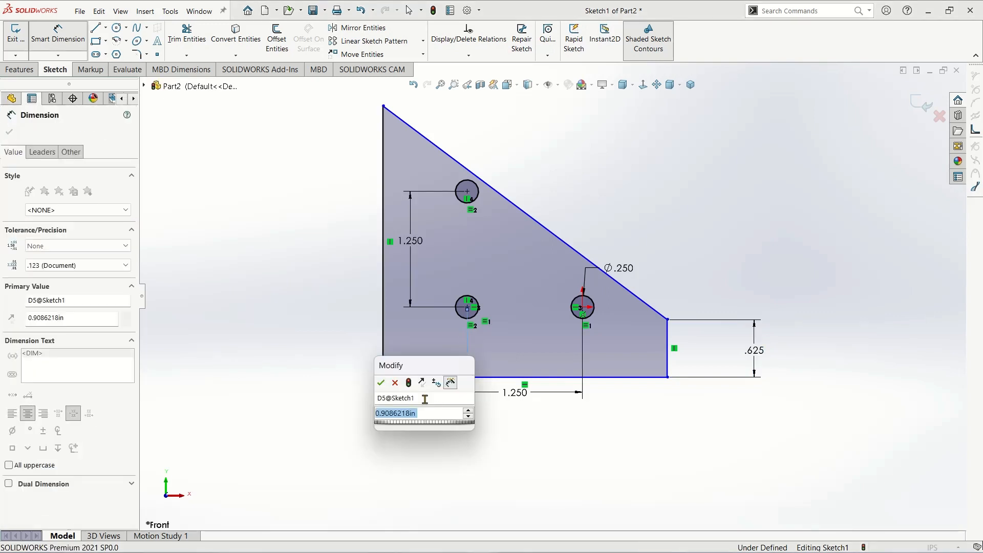
{"action": "type", "text": "0."}
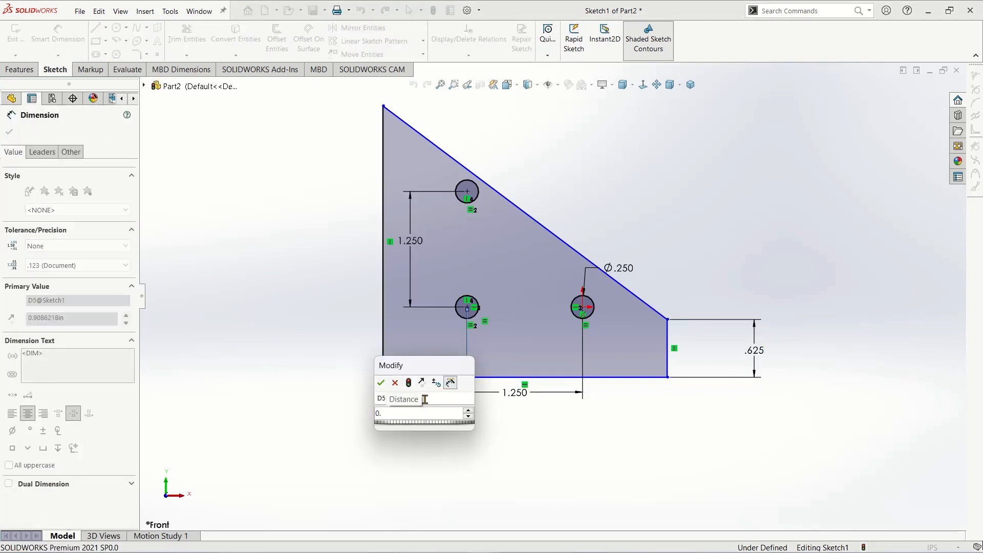
{"action": "type", "text": "375"}
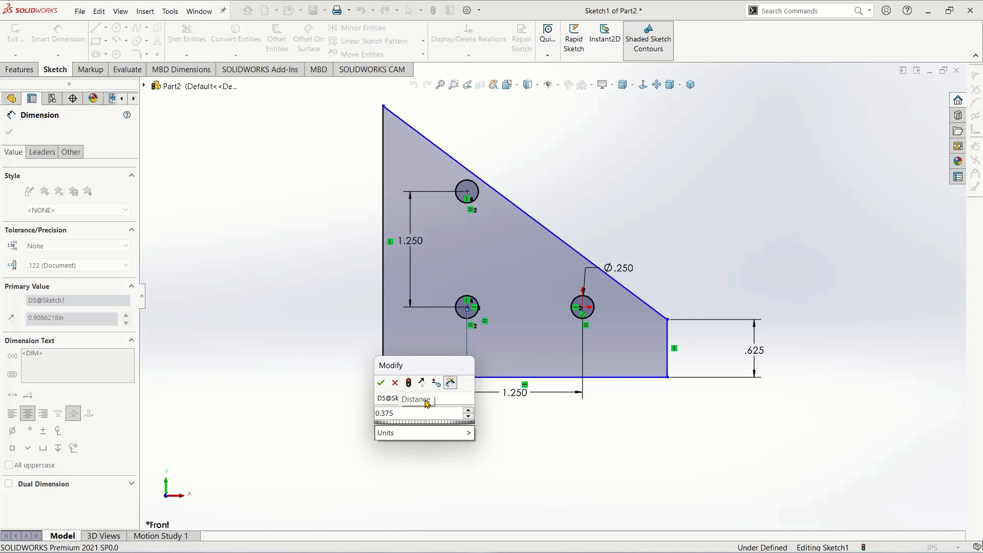
{"action": "left_click", "coordinate": [381, 383]}
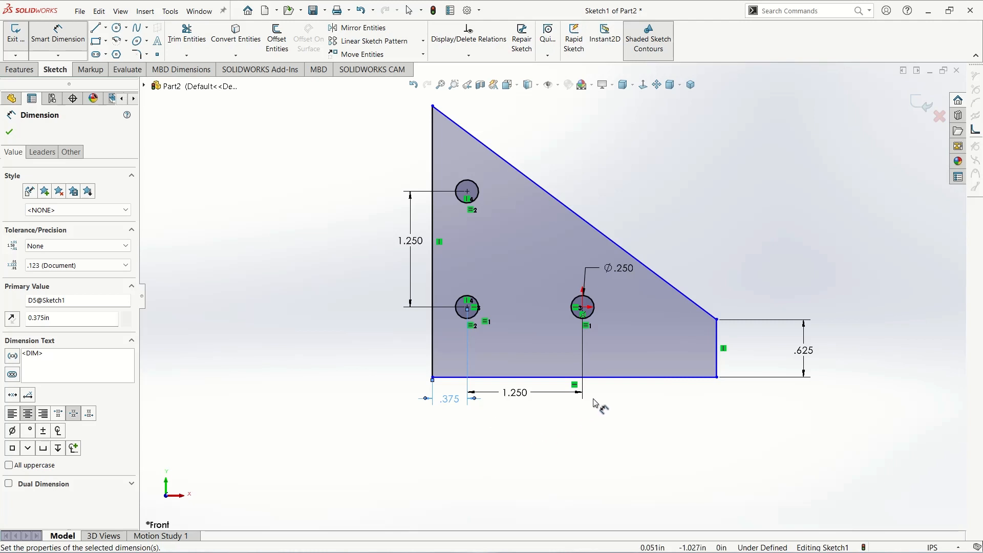
- Dimension the length of the outline's bottom edge as 2.500 in
{"action": "left_click", "coordinate": [612, 398]}
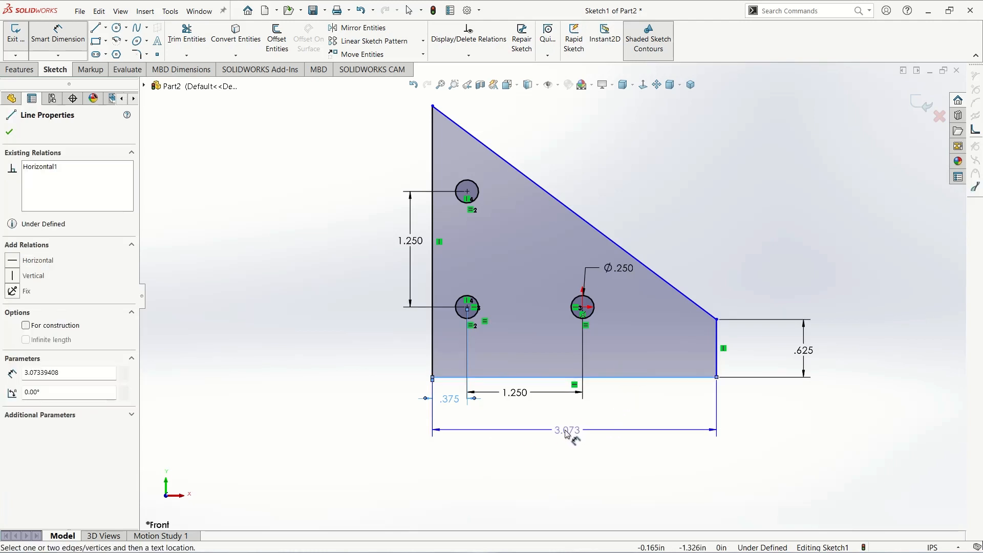
{"action": "left_click", "coordinate": [561, 435]}
{"action": "type", "text": "2."}
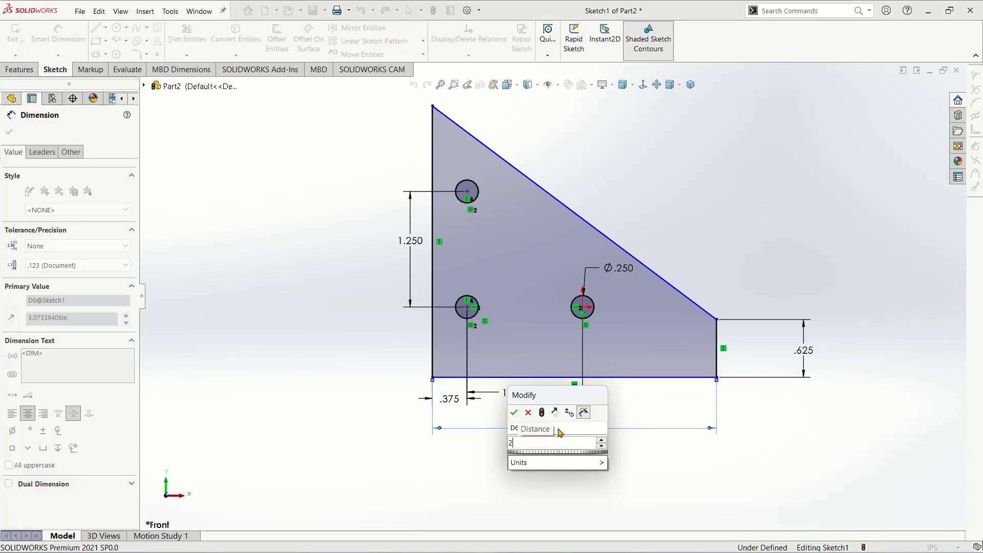
{"action": "type", "text": "500"}
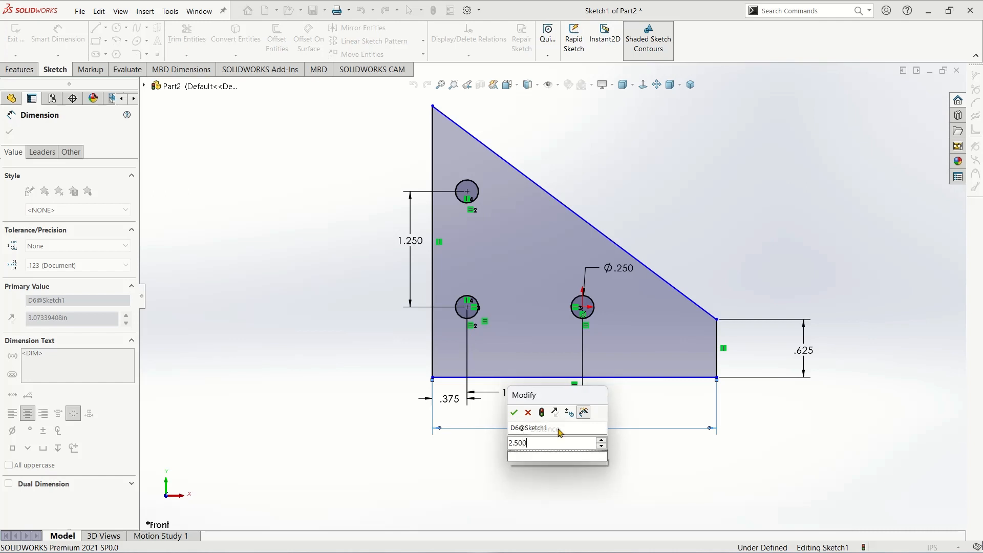
{"action": "left_click", "coordinate": [514, 413]}
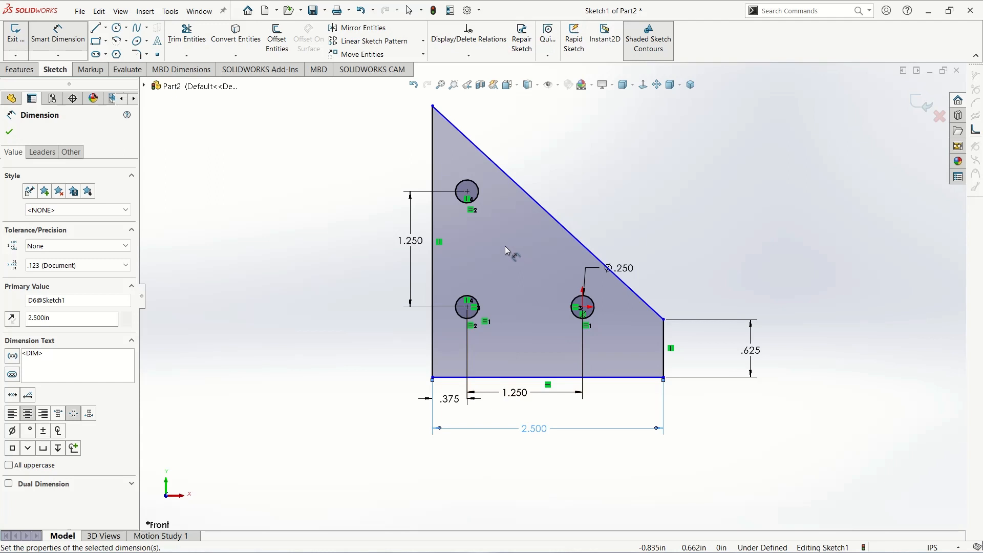
- Dimension the vertical distance from the lower-left circle's centre to the outline's bottom edge as 0.875 in
{"action": "left_click", "coordinate": [467, 307]}
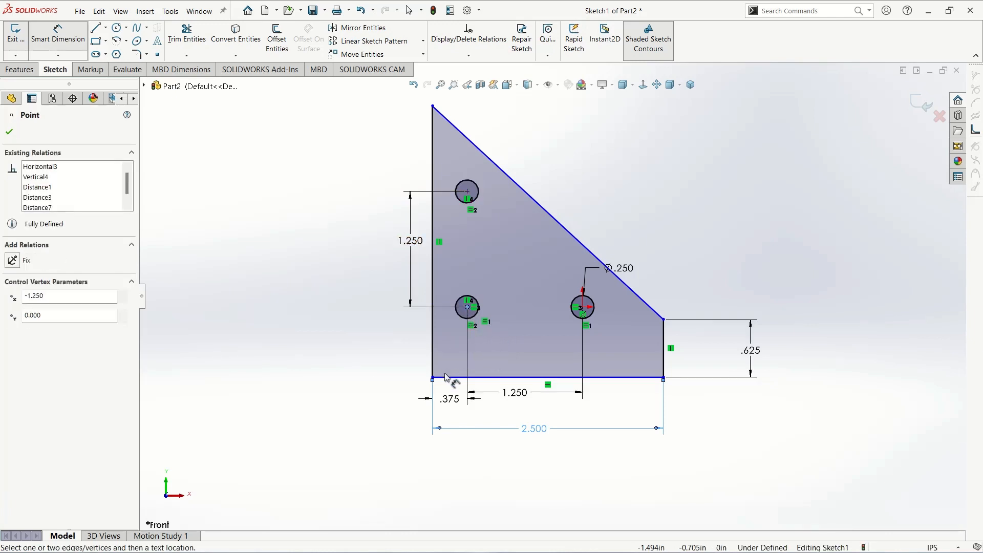
{"action": "left_click", "coordinate": [450, 380]}
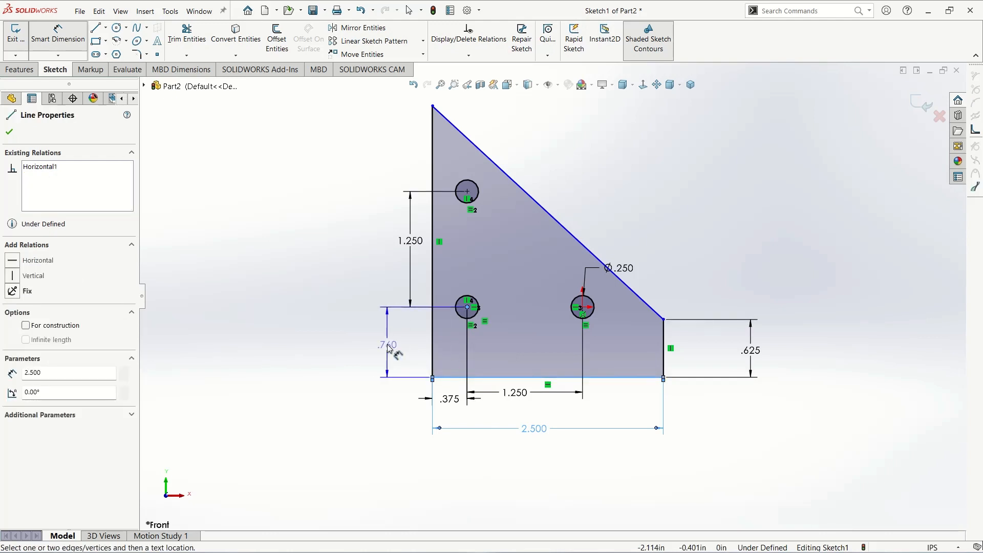
{"action": "left_click", "coordinate": [390, 348]}
{"action": "type", "text": "0"}
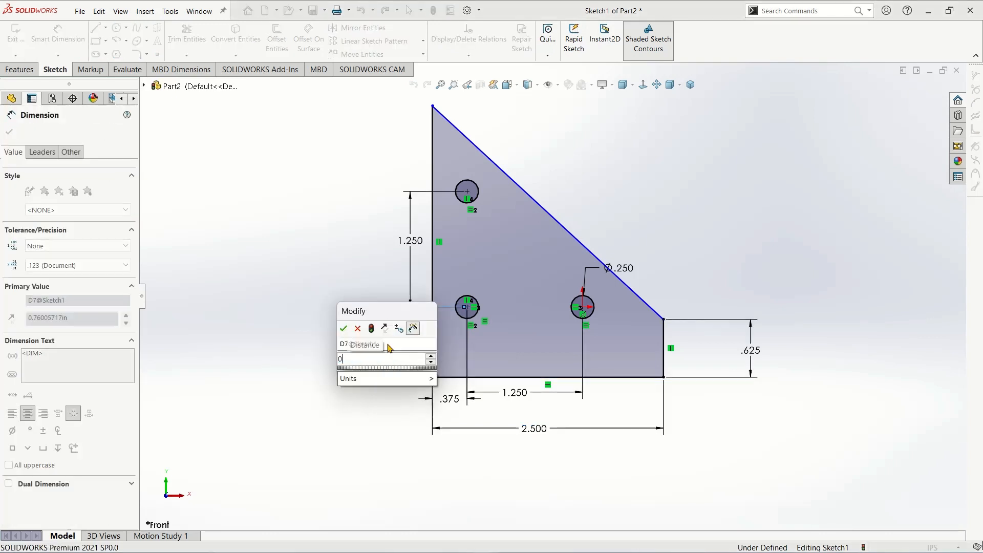
{"action": "type", "text": ".875"}
{"action": "key", "text": "Return"}
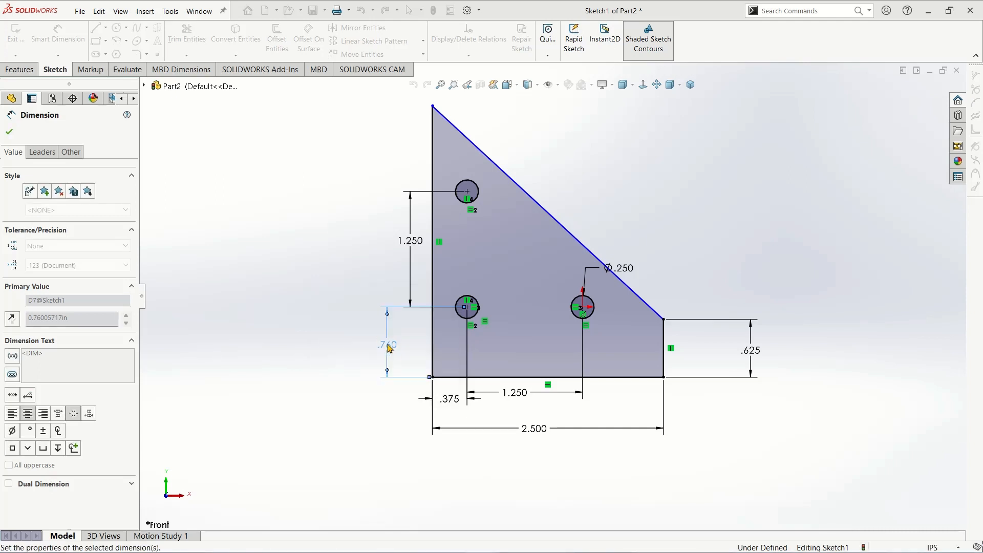
- Dimension the angle between the outline's sloping edge and its bottom edge as 45 degrees
{"action": "left_click", "coordinate": [579, 252]}
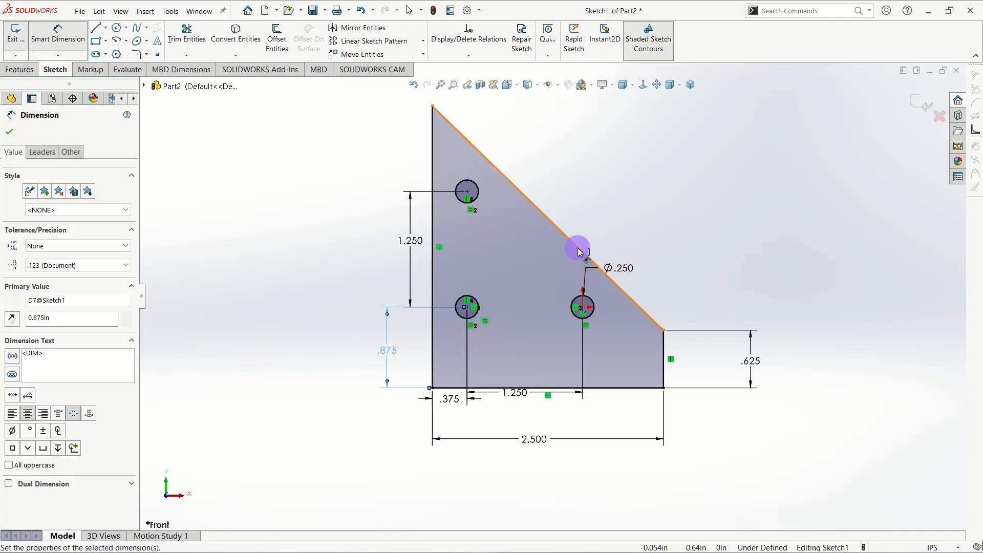
{"action": "left_click", "coordinate": [549, 390]}
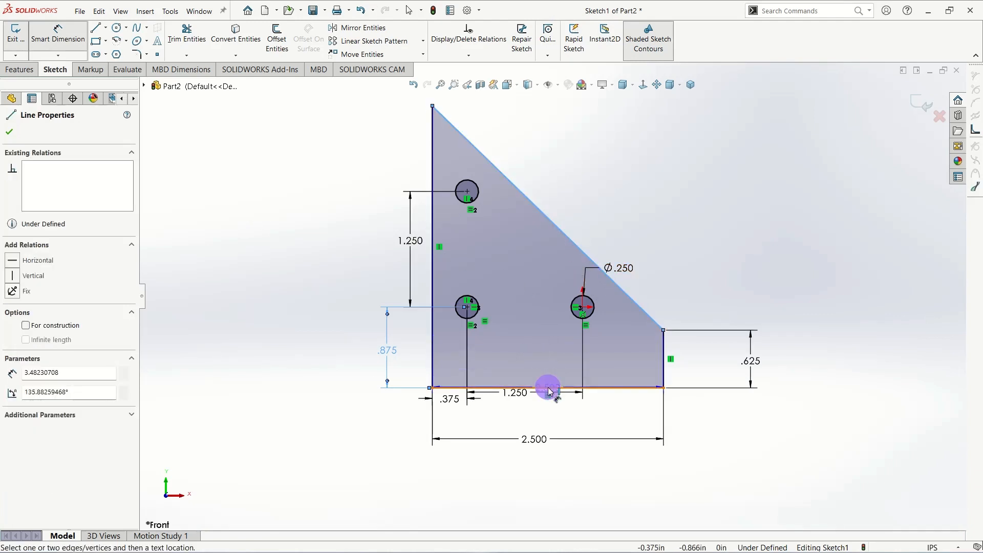
{"action": "left_click", "coordinate": [533, 310]}
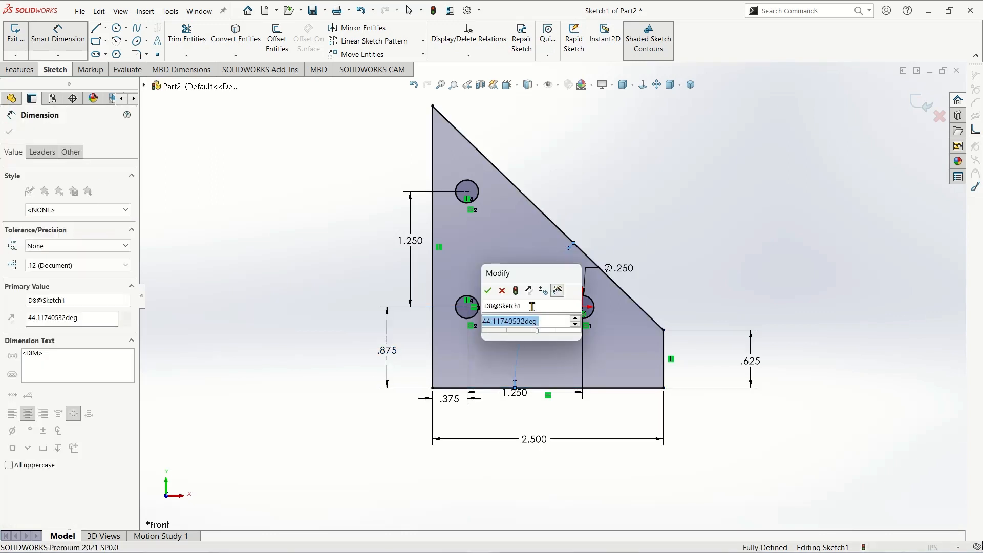
{"action": "type", "text": "45"}
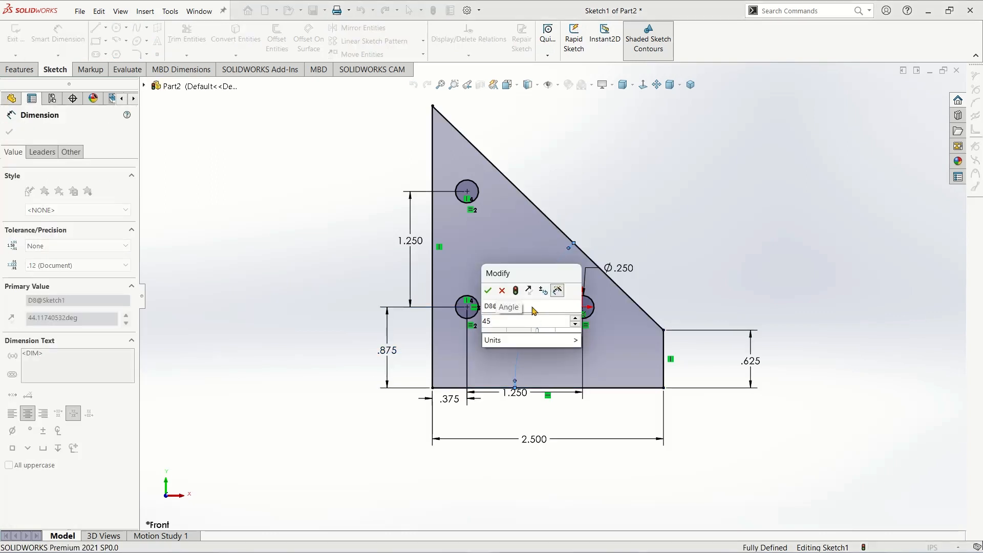
{"action": "key", "text": "Return"}
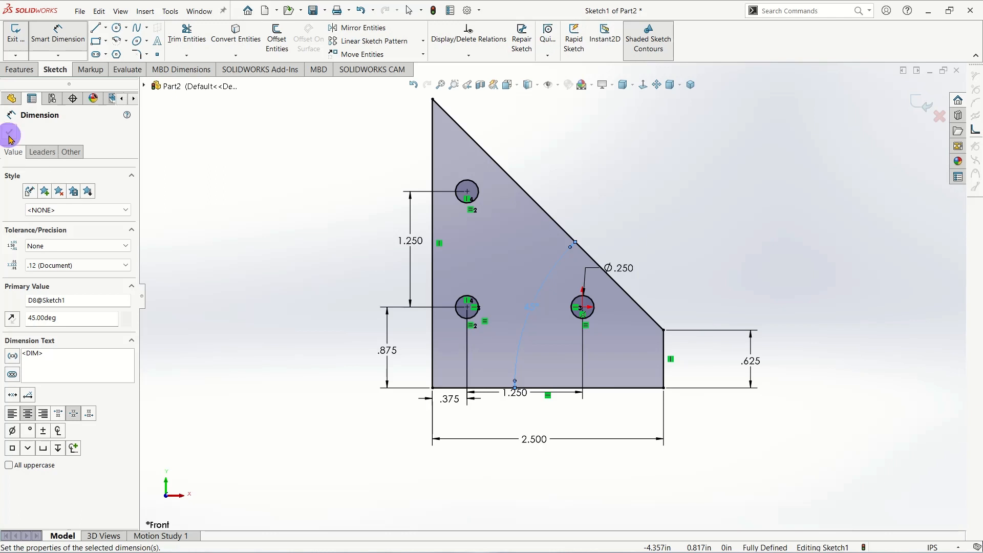
{"action": "left_click", "coordinate": [9, 133]}
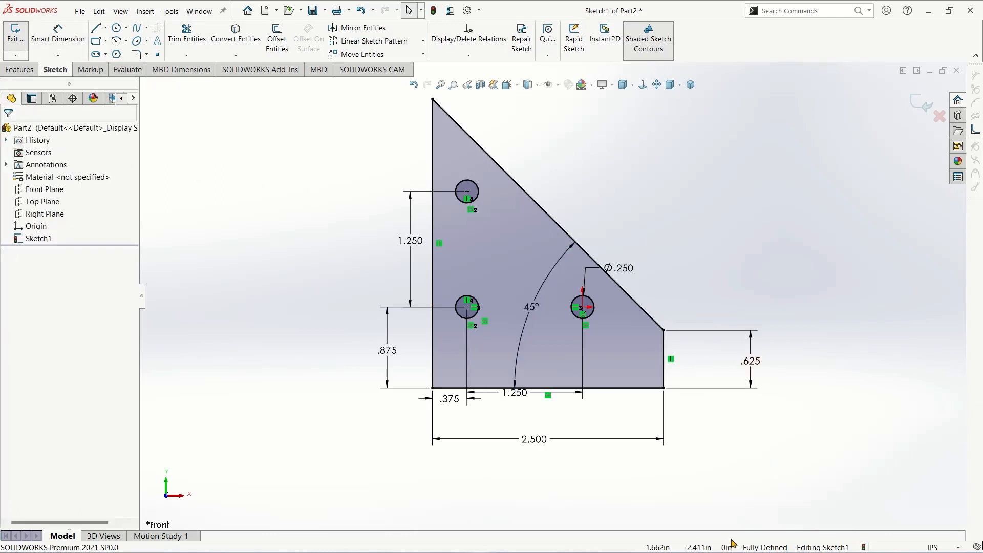
- Rearrange the sketch's linear and hole diameter dimensions around the outline so they line up neatly without overlapping the geometry
{"action": "key", "text": "z"}
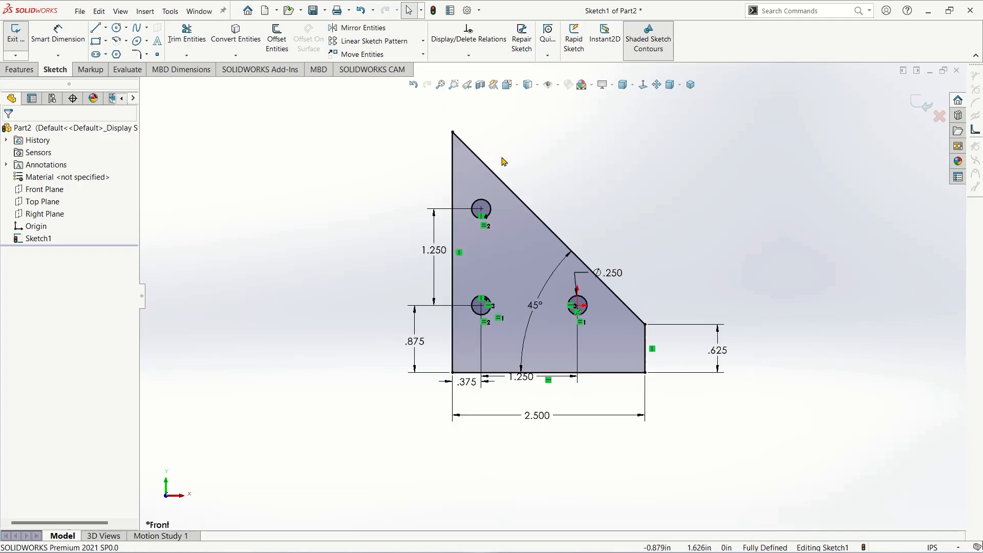
{"action": "left_click_drag", "start_coordinate": [464, 382], "coordinate": [469, 392]}
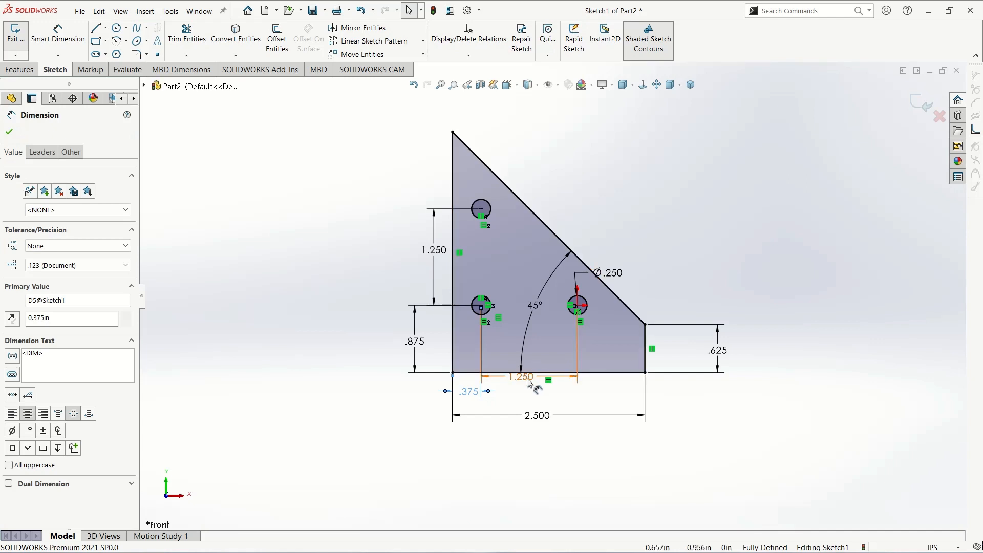
{"action": "left_click_drag", "start_coordinate": [522, 378], "coordinate": [525, 395]}
{"action": "mouse_move", "coordinate": [607, 272]}
{"action": "left_mouse_down"}
{"action": "mouse_move", "coordinate": [592, 272]}
{"action": "mouse_move", "coordinate": [634, 244]}
{"action": "mouse_move", "coordinate": [649, 252]}
{"action": "left_mouse_up"}
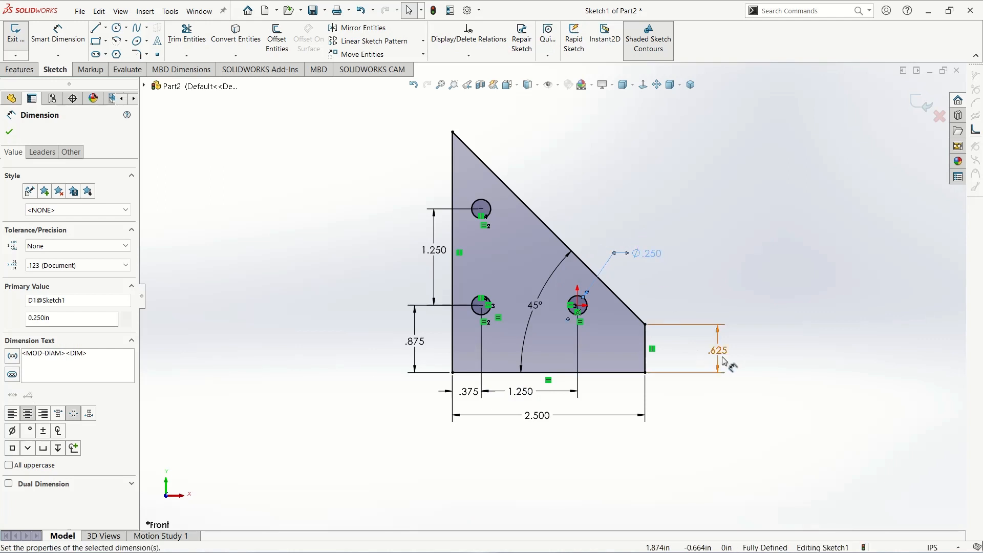
{"action": "left_click_drag", "start_coordinate": [724, 361], "coordinate": [676, 349]}
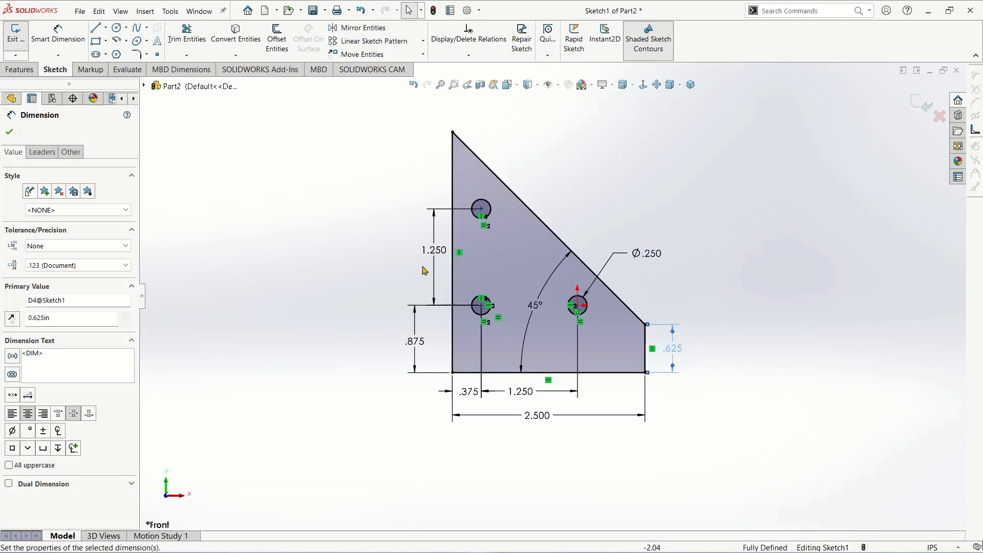
{"action": "left_click_drag", "start_coordinate": [424, 270], "coordinate": [420, 261]}
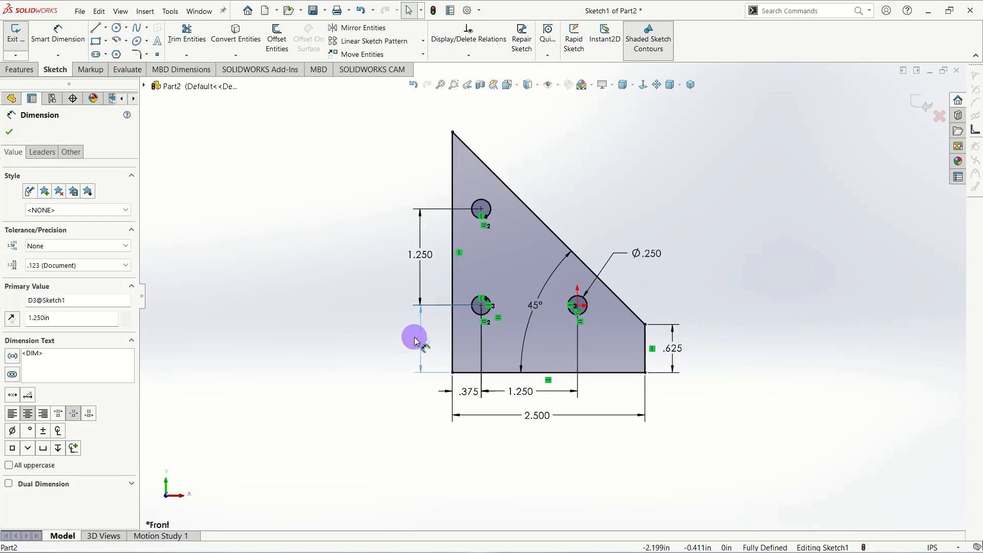
{"action": "left_click_drag", "start_coordinate": [415, 340], "coordinate": [416, 340]}
{"action": "left_click_drag", "start_coordinate": [525, 415], "coordinate": [524, 413]}
{"action": "left_click", "coordinate": [346, 235]}
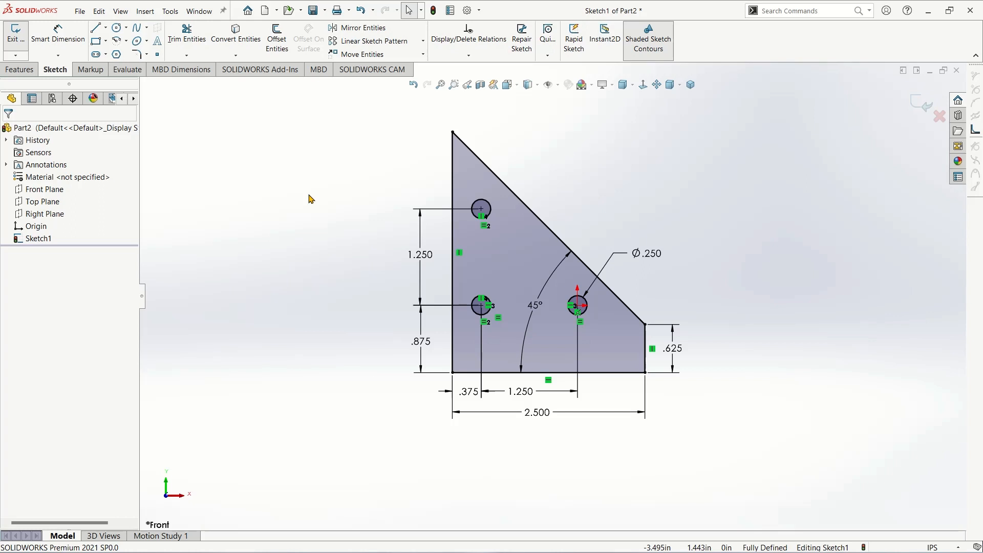
- Sketch two circles near the outline's top corner, radius about 0.365 in near the apex and about 0.354 in lower along the sloping edge
{"action": "left_click", "coordinate": [115, 28]}
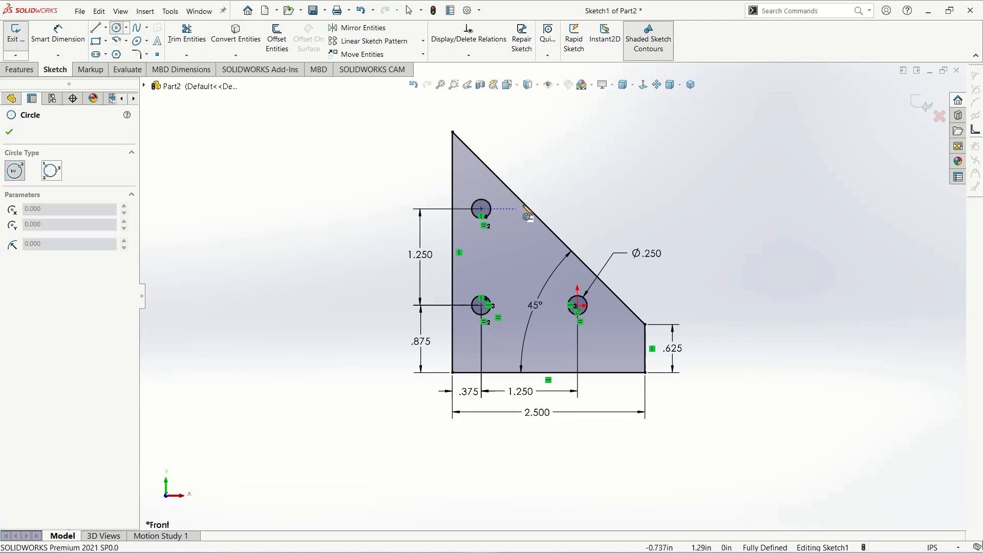
{"action": "left_click", "coordinate": [471, 157]}
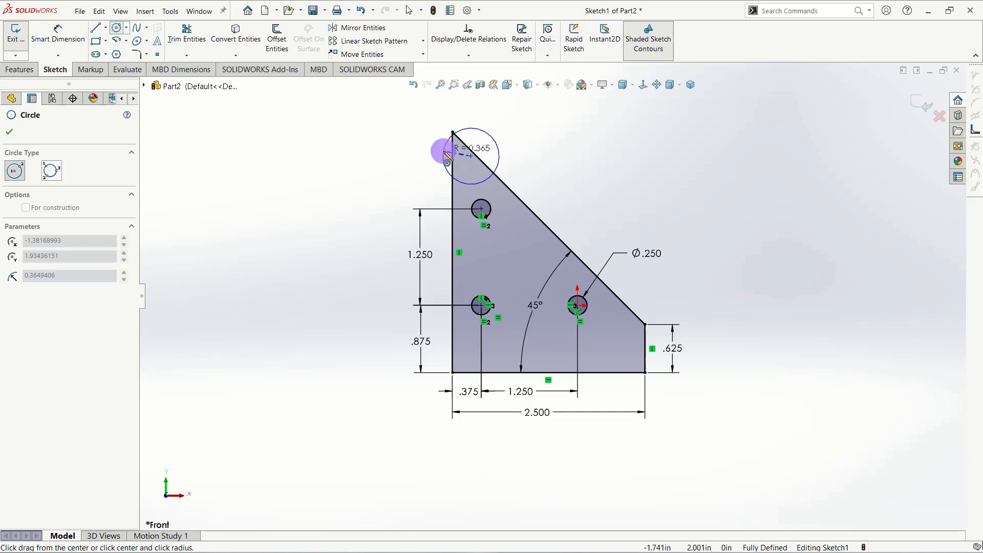
{"action": "left_click", "coordinate": [444, 152]}
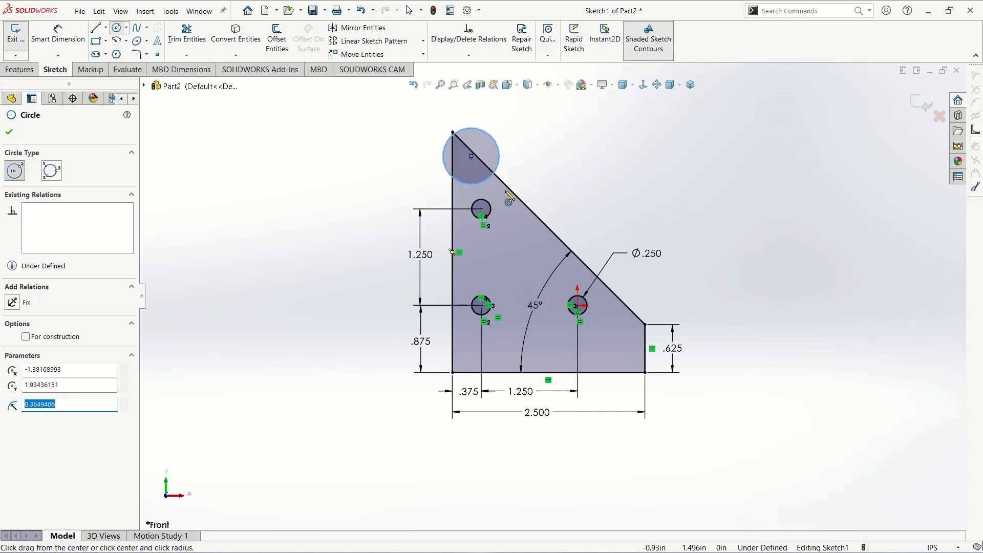
{"action": "left_click", "coordinate": [504, 191]}
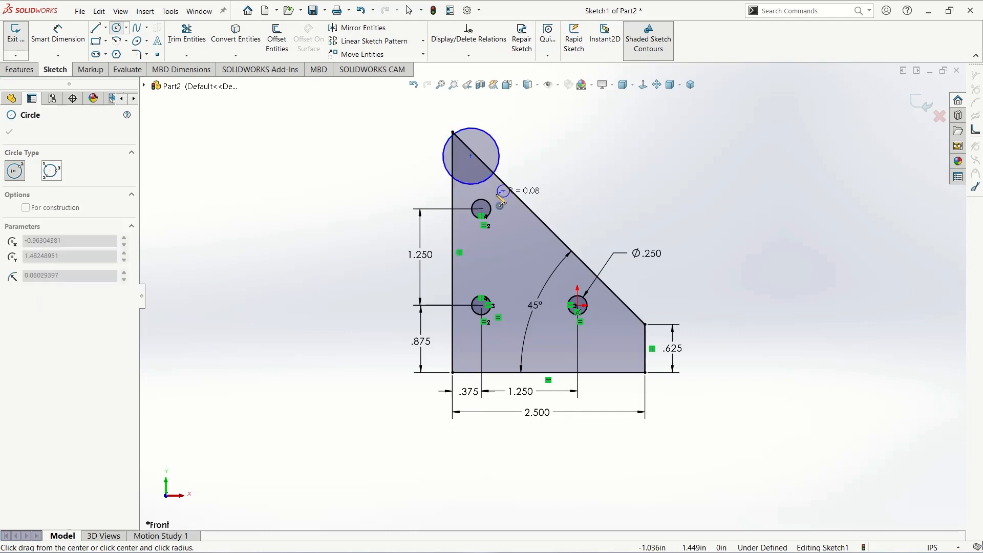
{"action": "left_click", "coordinate": [515, 168]}
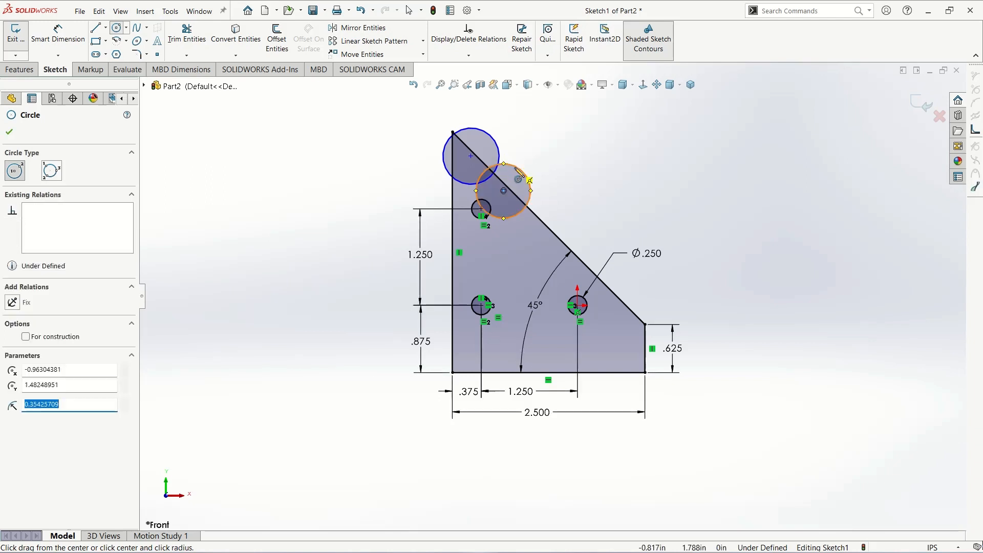
{"action": "key", "text": "Escape"}
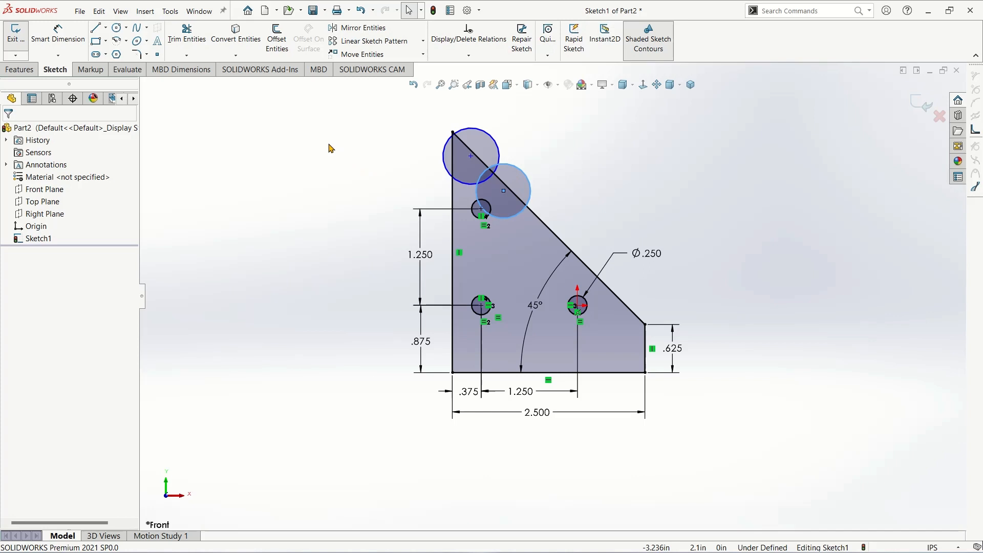
- Dimension the diameter of the circle nearest the apex as 2*0.313 in and place the dimension left of the outline
{"action": "left_click", "coordinate": [58, 36]}
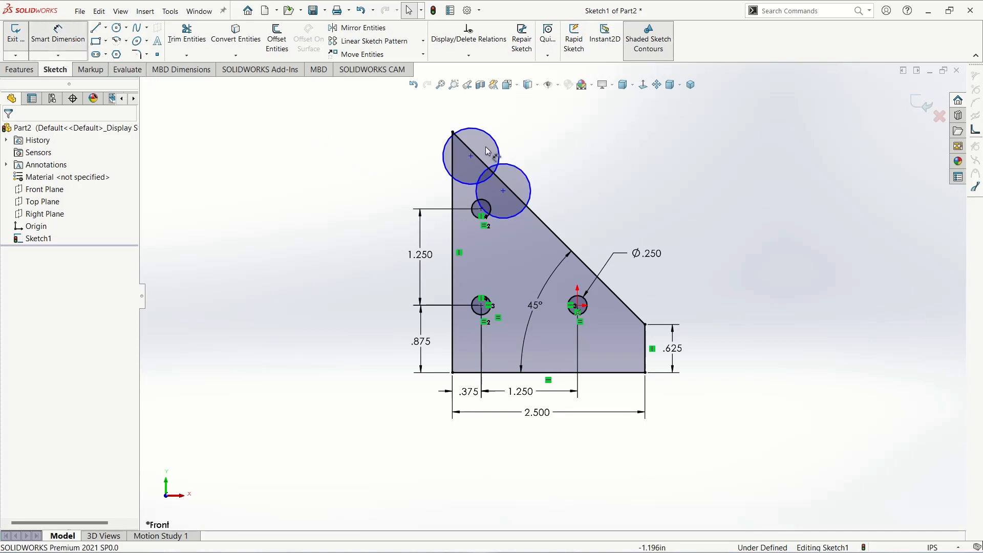
{"action": "left_click", "coordinate": [496, 146]}
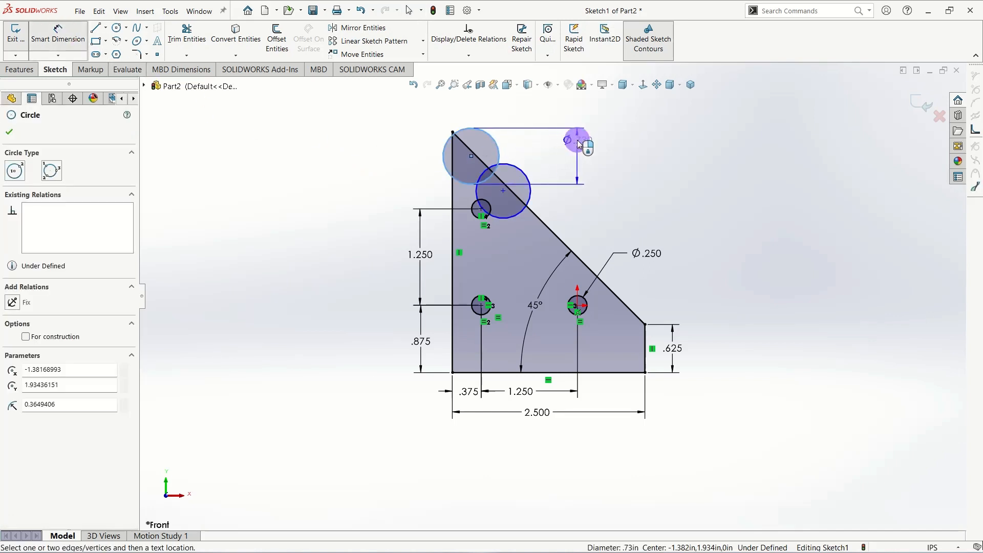
{"action": "left_click", "coordinate": [578, 144]}
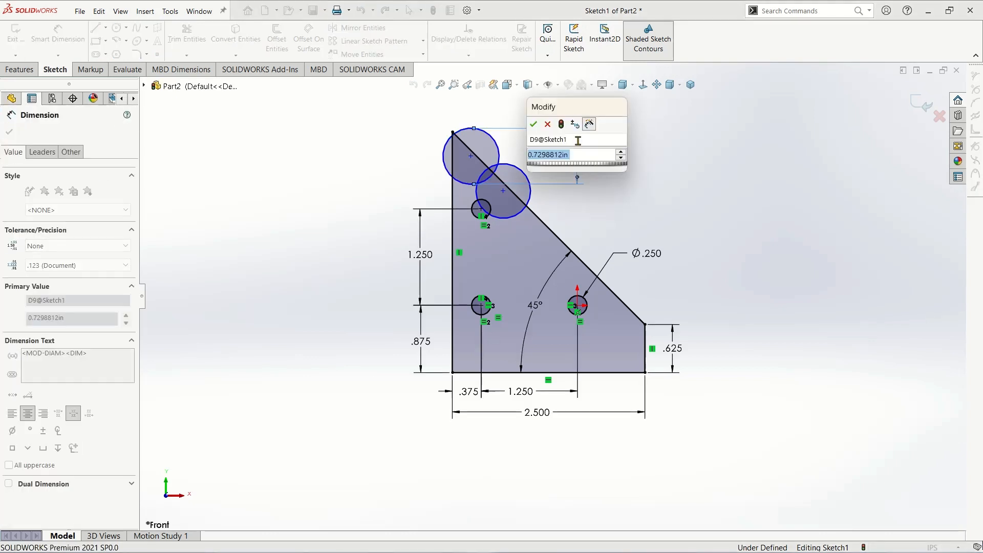
{"action": "left_click", "coordinate": [547, 126]}
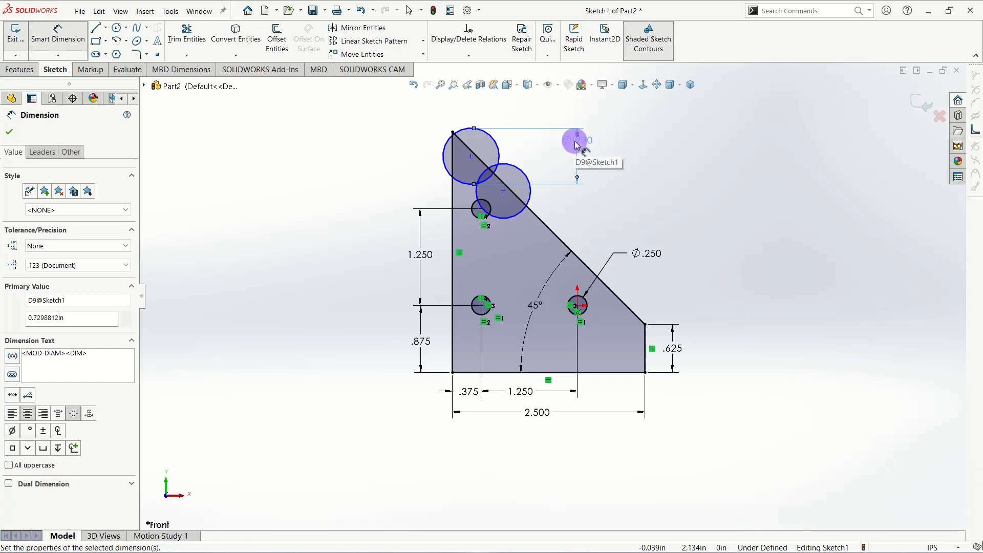
{"action": "double_click", "coordinate": [577, 145]}
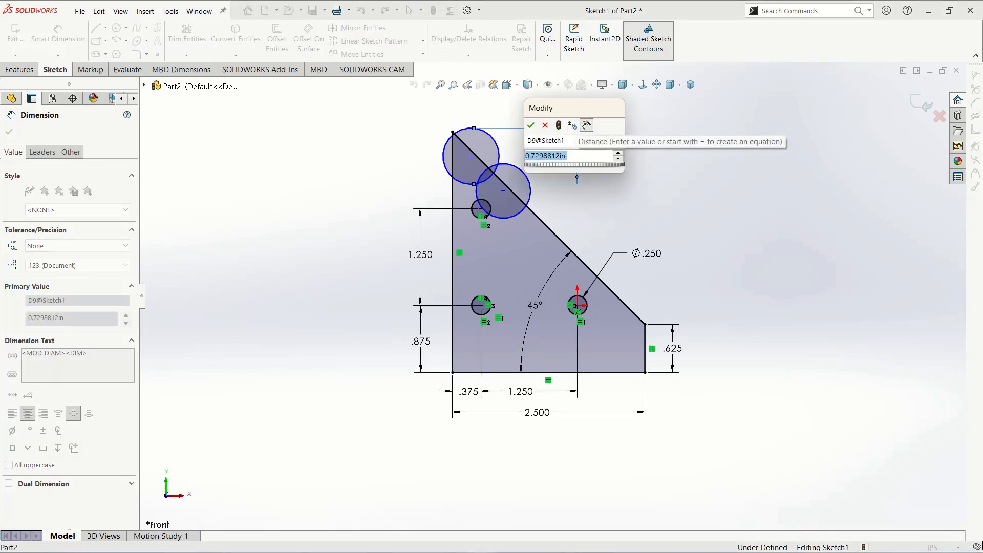
{"action": "type", "text": "2*0."}
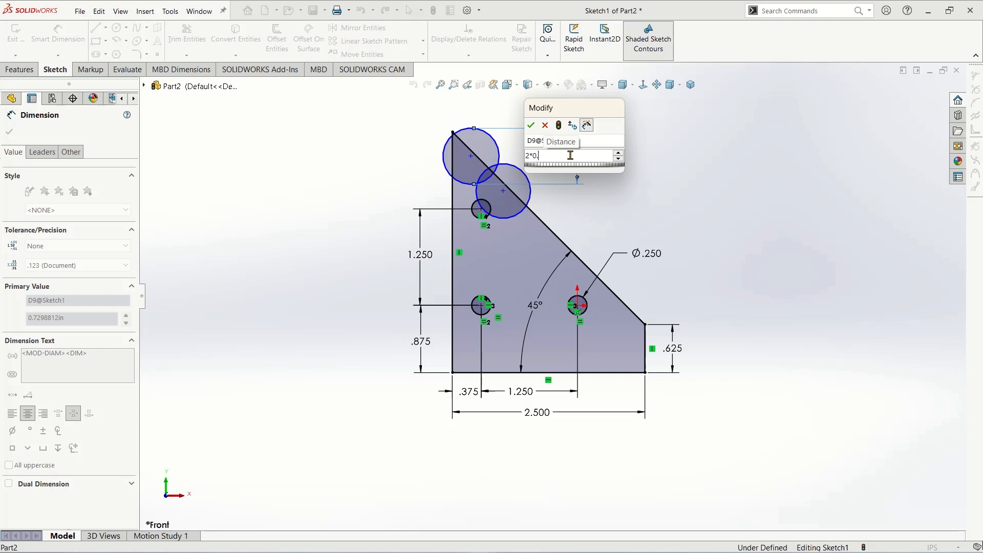
{"action": "type", "text": "313"}
{"action": "key", "text": "Return"}
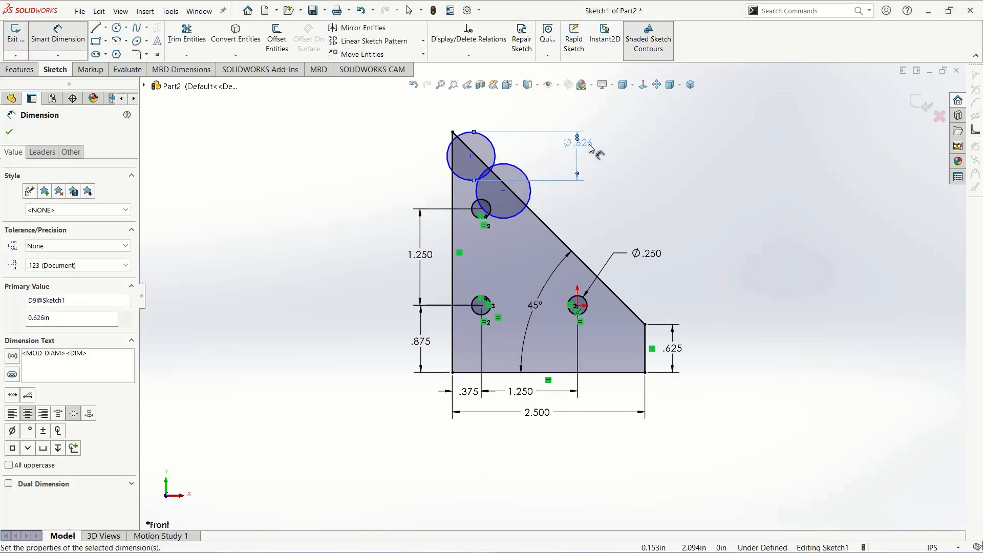
{"action": "mouse_move", "coordinate": [589, 145]}
{"action": "left_mouse_down"}
{"action": "mouse_move", "coordinate": [579, 154]}
{"action": "mouse_move", "coordinate": [551, 123]}
{"action": "mouse_move", "coordinate": [505, 119]}
{"action": "mouse_move", "coordinate": [531, 126]}
{"action": "mouse_move", "coordinate": [530, 153]}
{"action": "mouse_move", "coordinate": [429, 153]}
{"action": "left_mouse_up"}
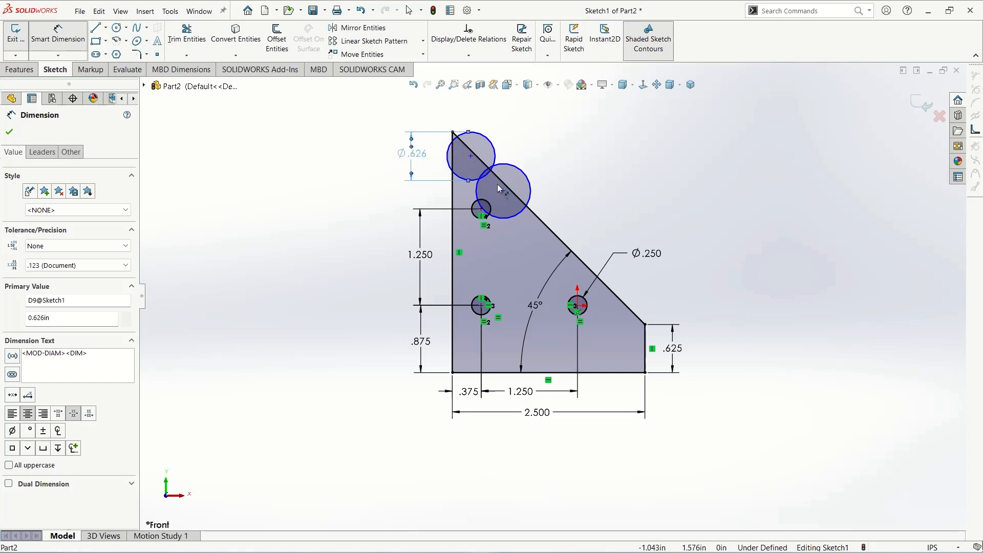
- Dimension the diameter of the lower new circle on the sloping edge as 2*0.156 in and adjust the dimension's placement
{"action": "left_click", "coordinate": [533, 197]}
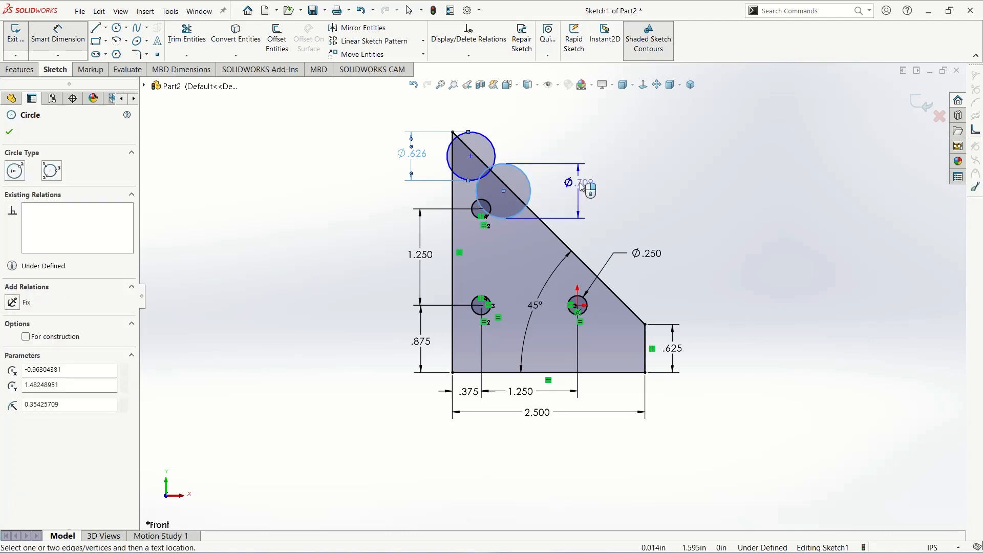
{"action": "left_click", "coordinate": [583, 187]}
{"action": "type", "text": "2"}
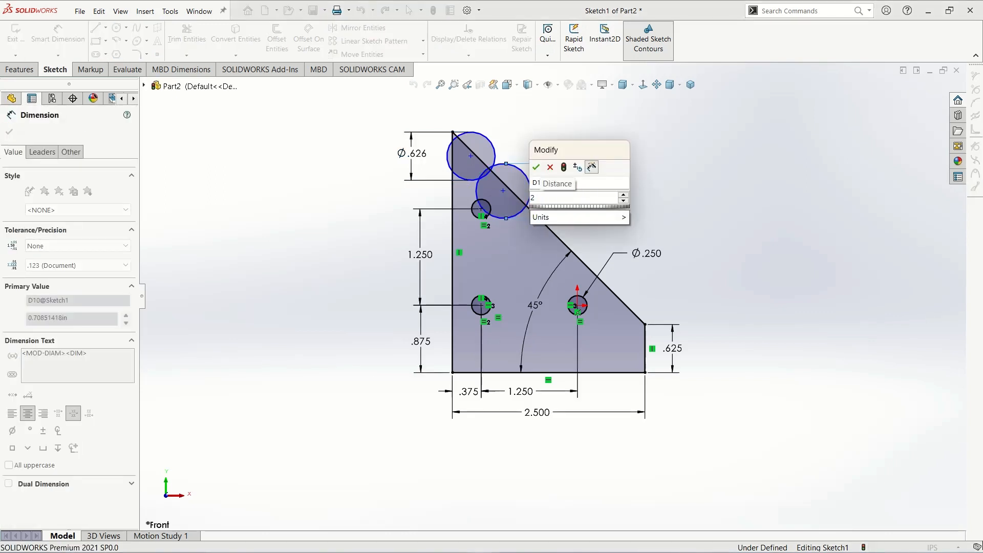
{"action": "type", "text": "*0."}
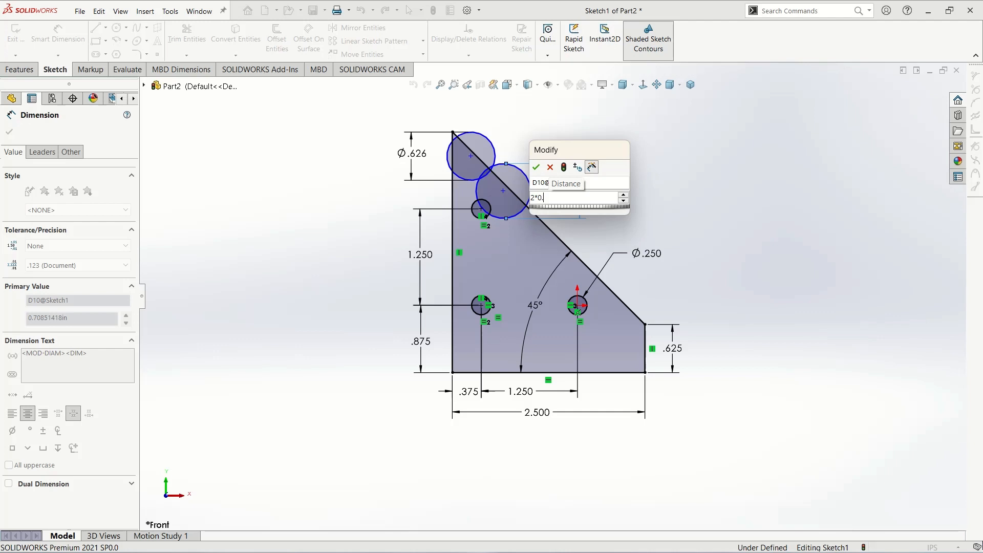
{"action": "type", "text": "156"}
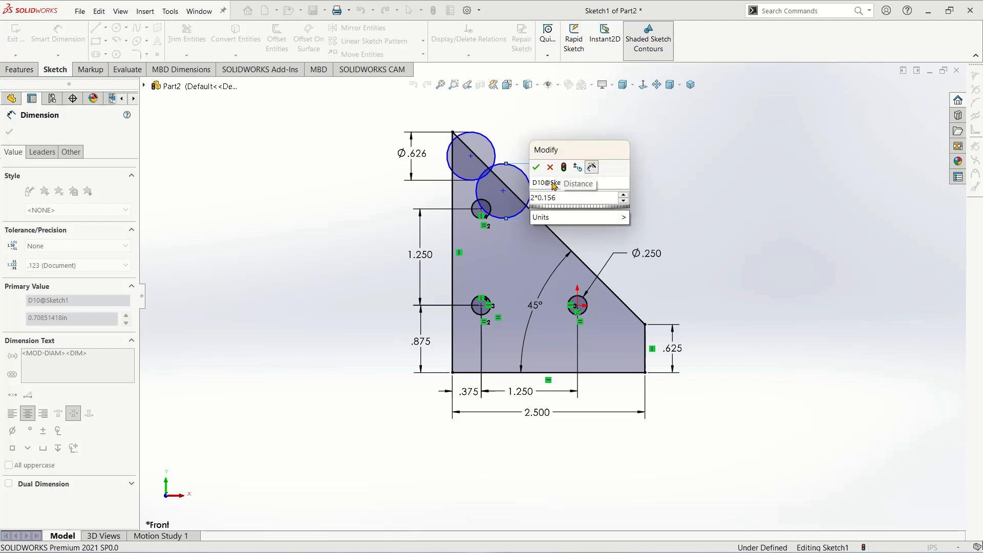
{"action": "left_click", "coordinate": [537, 167]}
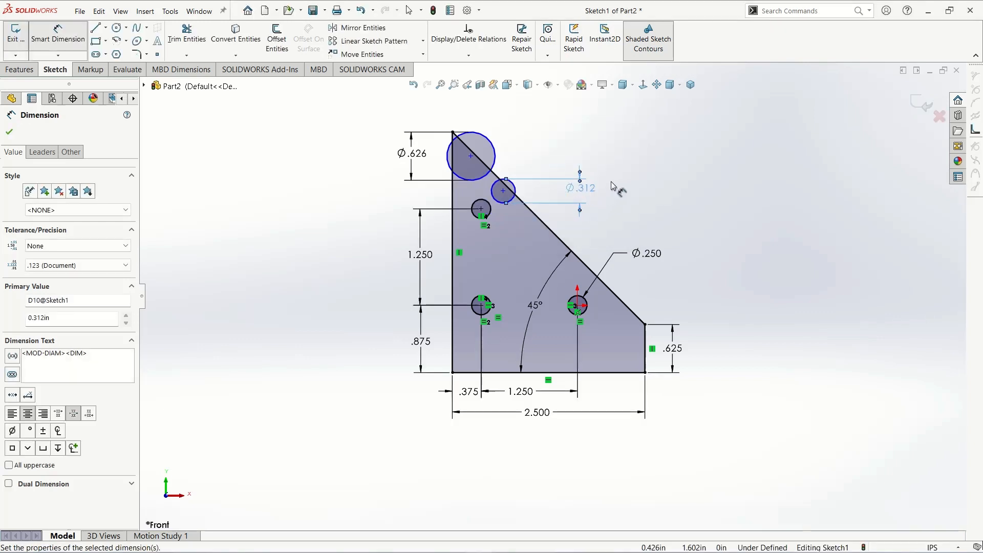
{"action": "left_click_drag", "start_coordinate": [588, 188], "coordinate": [587, 191]}
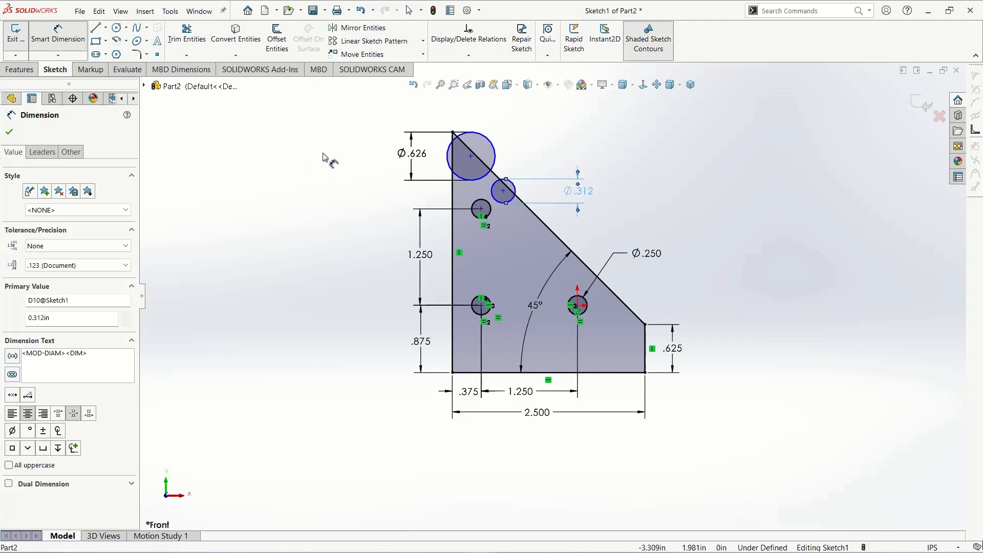
- Dimension the vertical distance between the centres of the two new circles as 0.250 in, placing the dimension left of the outline
{"action": "left_click", "coordinate": [503, 191]}
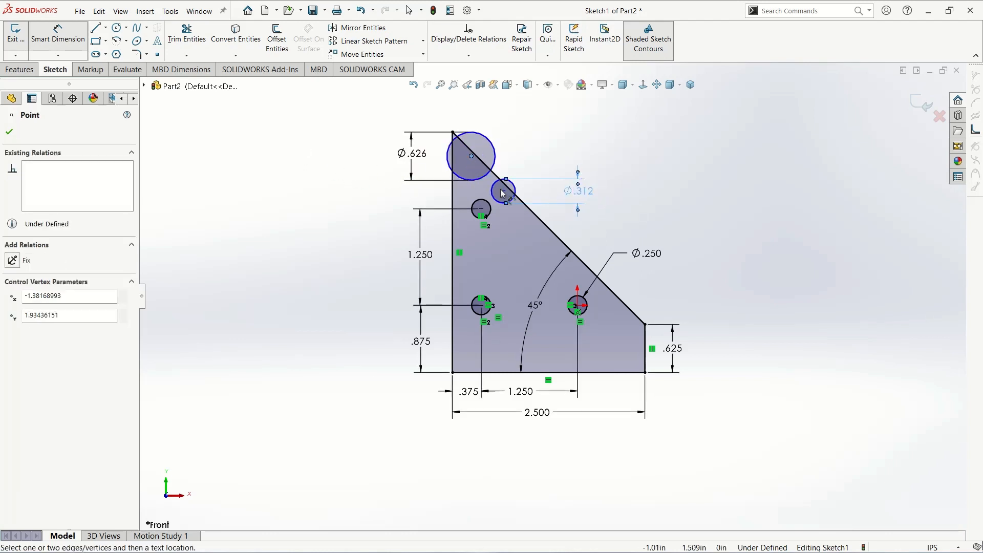
{"action": "left_click", "coordinate": [452, 193]}
{"action": "left_click", "coordinate": [362, 182]}
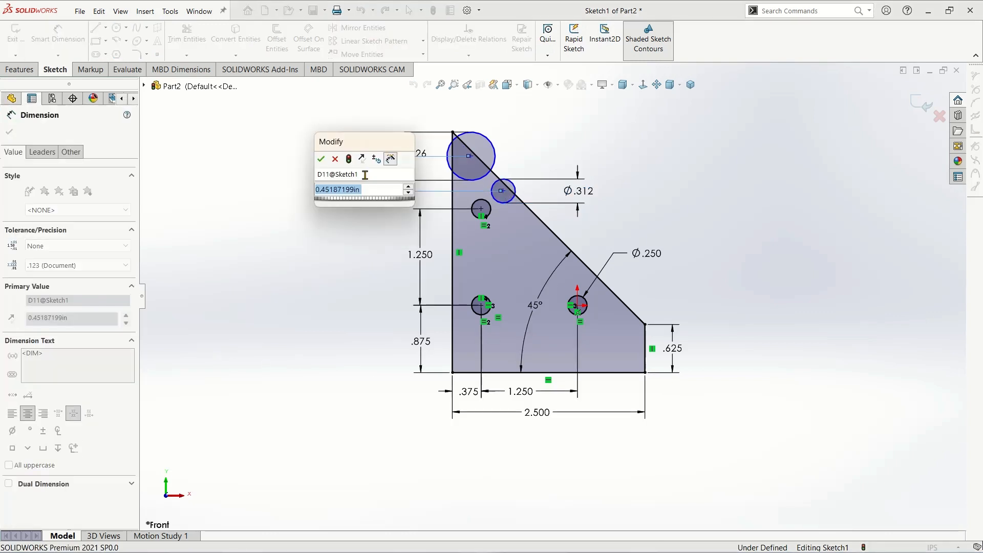
{"action": "type", "text": "0.250"}
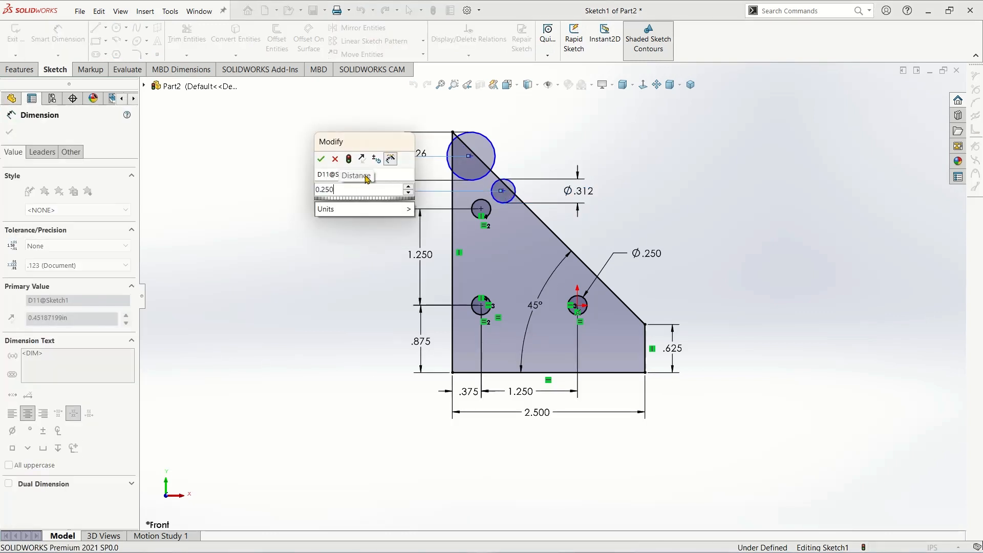
{"action": "key", "text": "Return"}
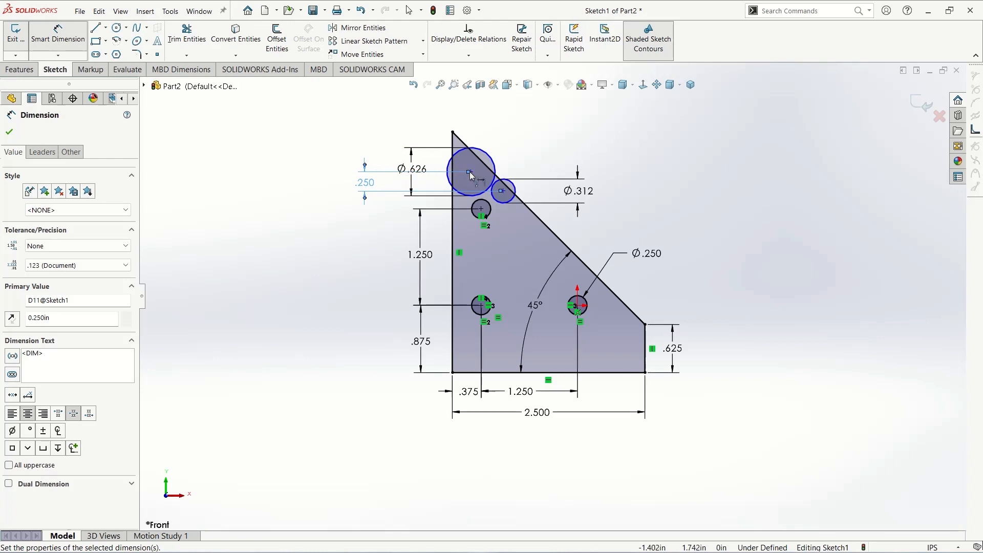
- Dimension the horizontal distance from the outline's vertical left edge to the larger circle's centre as 0.219 in, placed above the outline
{"action": "left_click", "coordinate": [471, 172]}
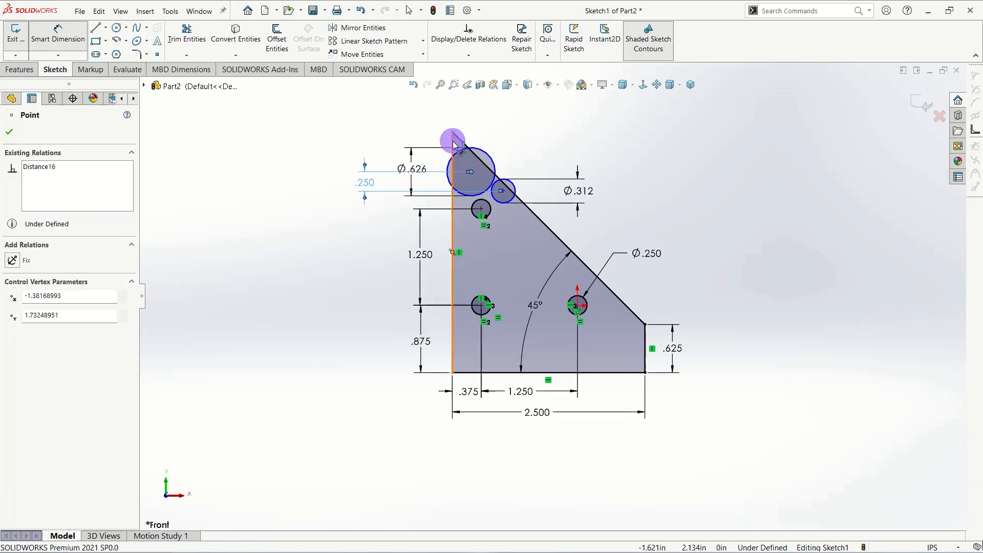
{"action": "left_click", "coordinate": [452, 137]}
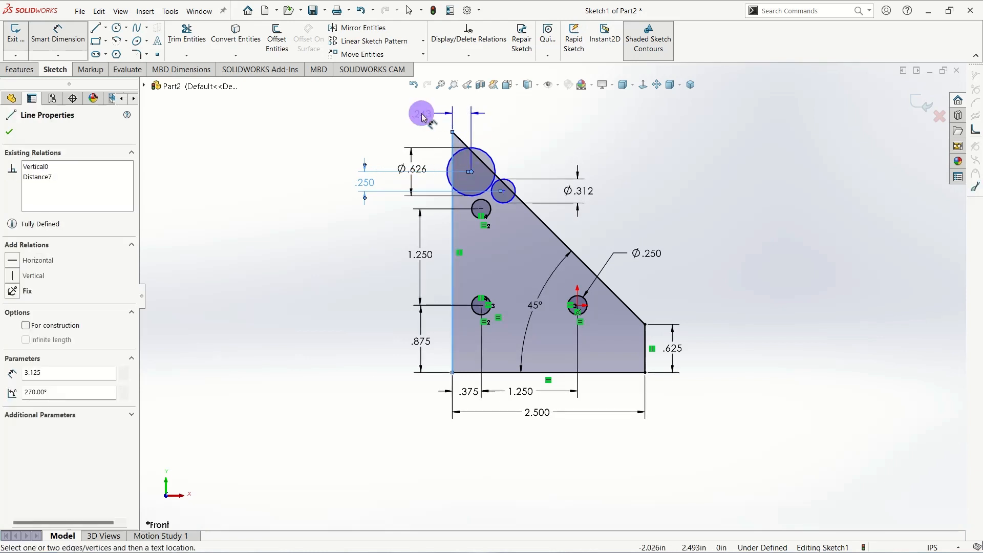
{"action": "left_click", "coordinate": [417, 110]}
{"action": "type", "text": "0.219"}
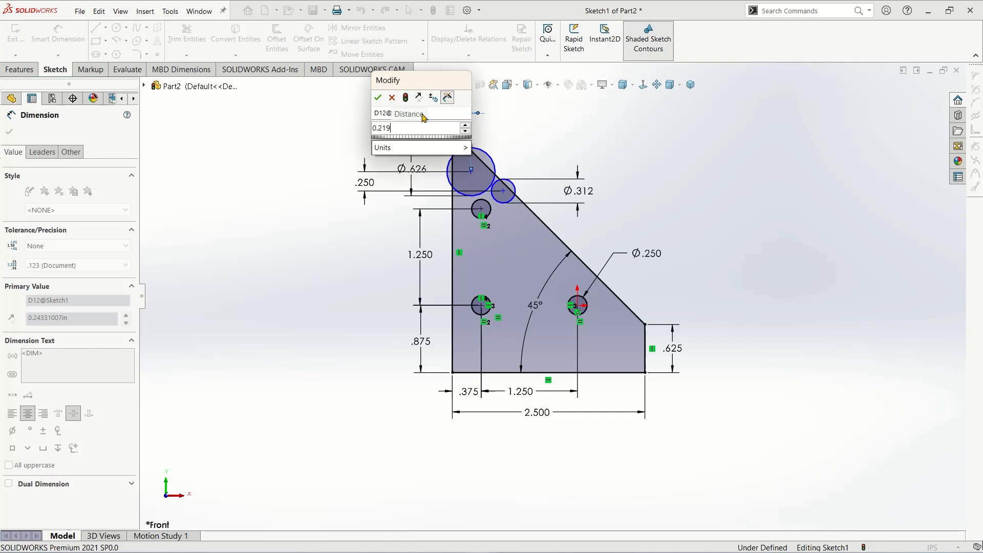
{"action": "key", "text": "Return"}
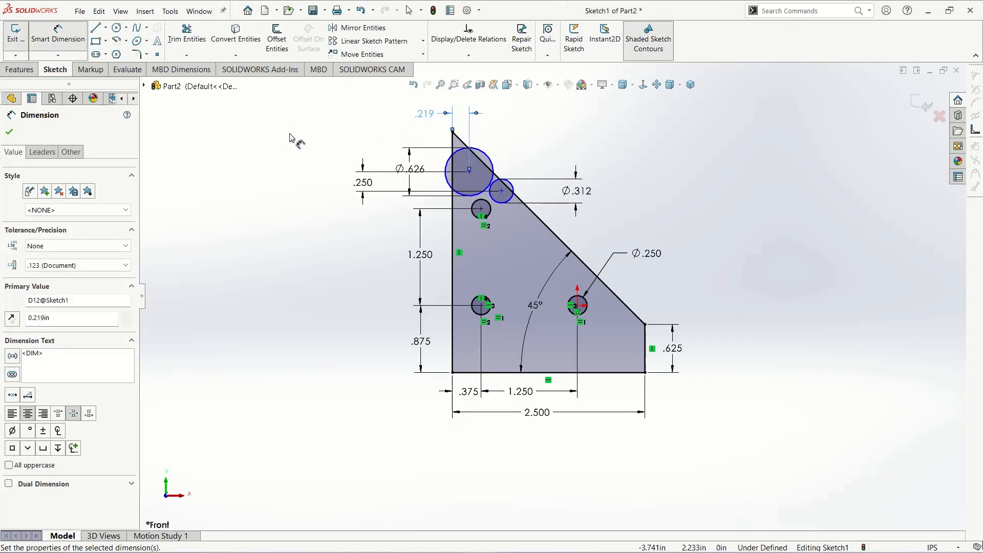
- Dimension the horizontal distance between the centres of the larger and smaller upper circles as 0.25 in
{"action": "left_click", "coordinate": [502, 191]}
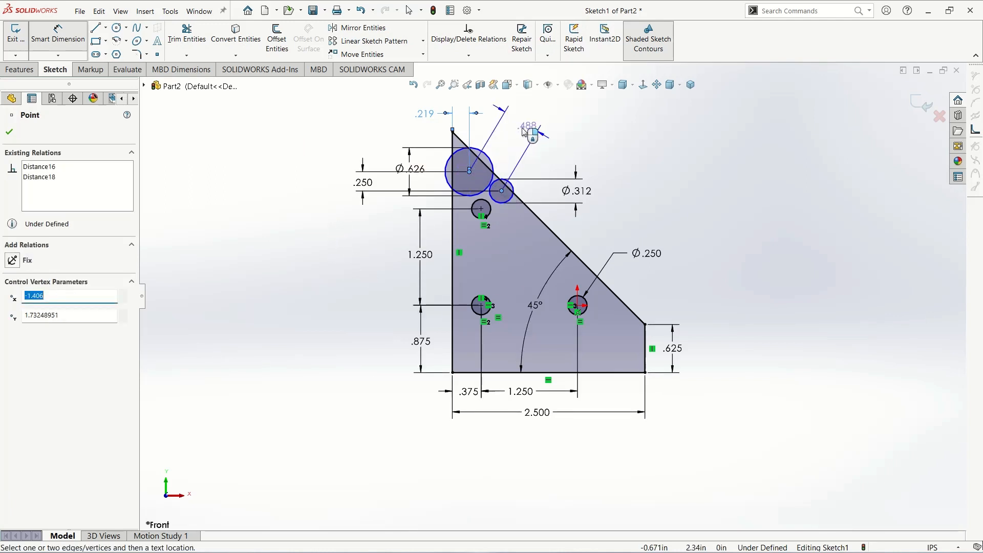
{"action": "left_click", "coordinate": [490, 130]}
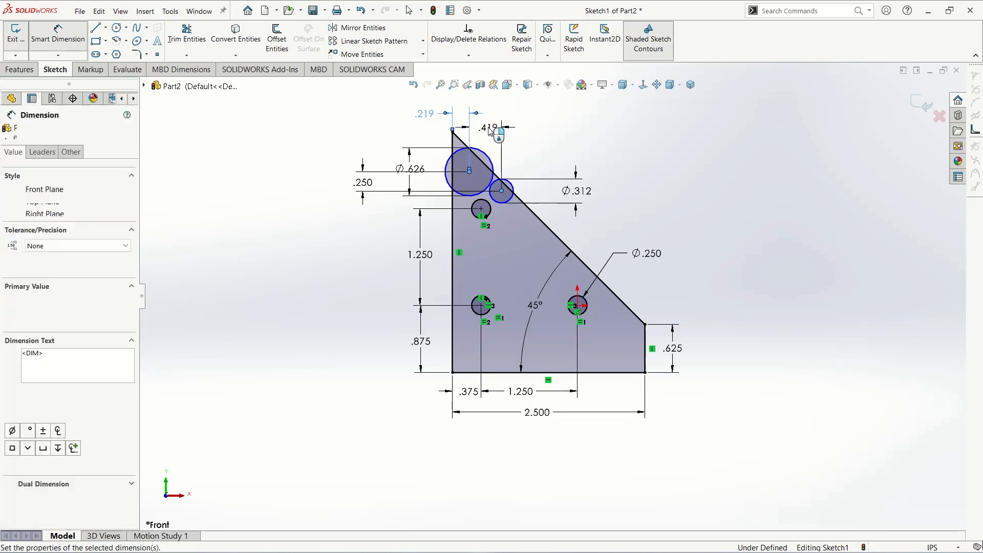
{"action": "type", "text": "0."}
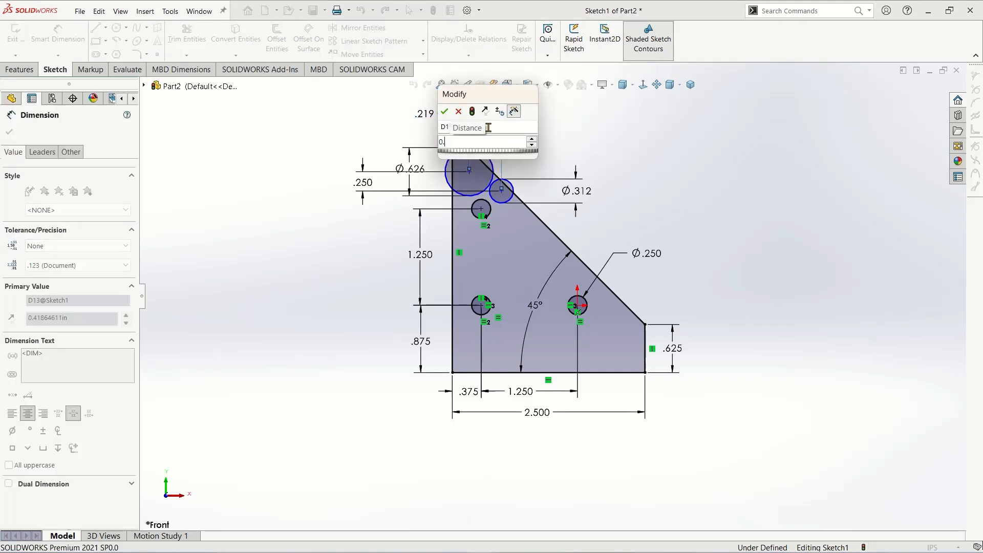
{"action": "type", "text": "25"}
{"action": "key", "text": "Return"}
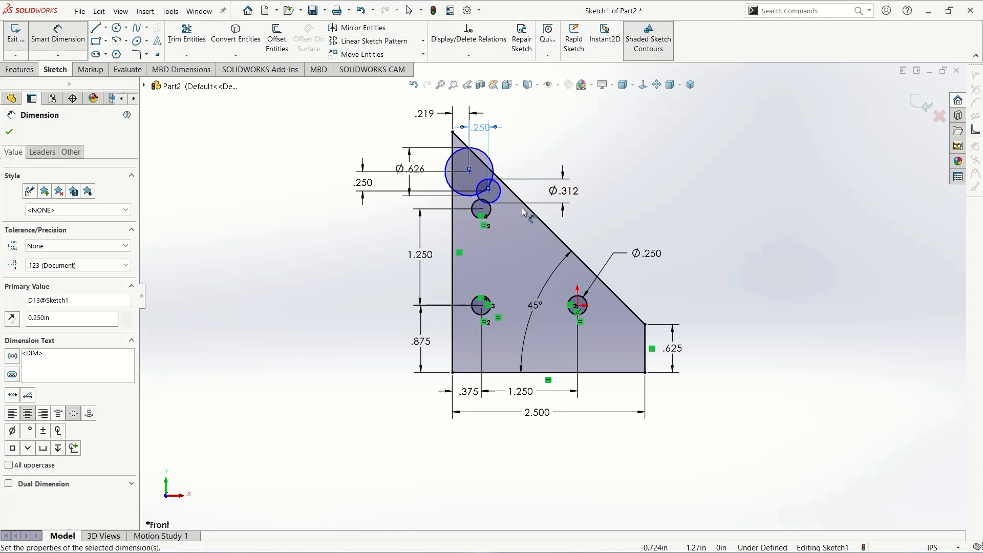
- Dimension the vertical distance from the upper 0.250 in hole's centre to the larger circle's centre as 0.75 in and finish dimensioning
{"action": "left_click", "coordinate": [482, 209]}
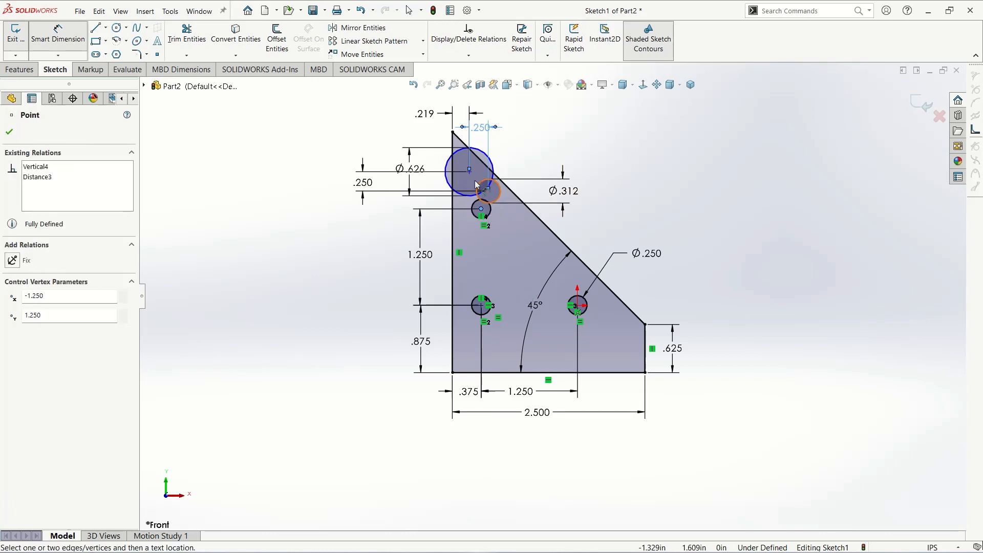
{"action": "left_click", "coordinate": [470, 170]}
{"action": "left_click", "coordinate": [314, 195]}
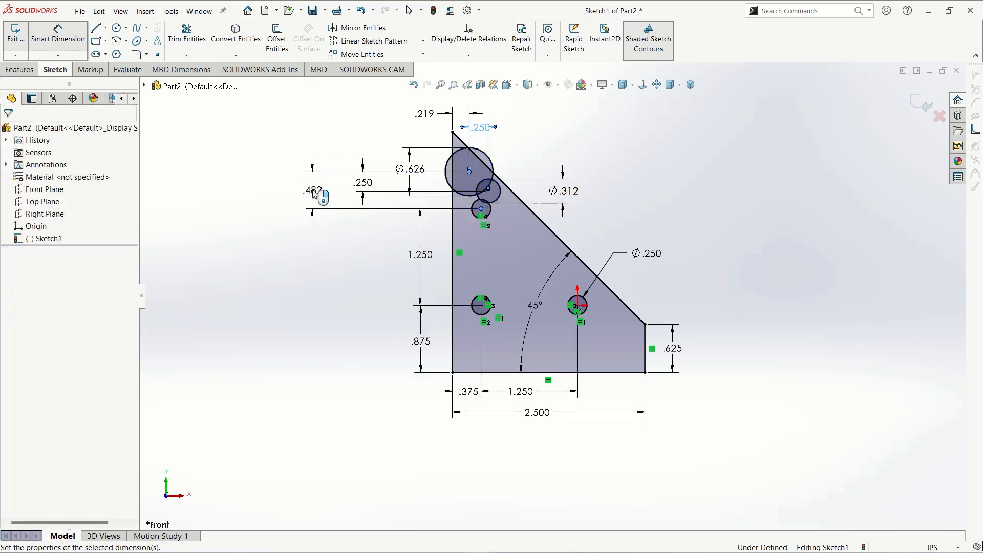
{"action": "type", "text": "0.75"}
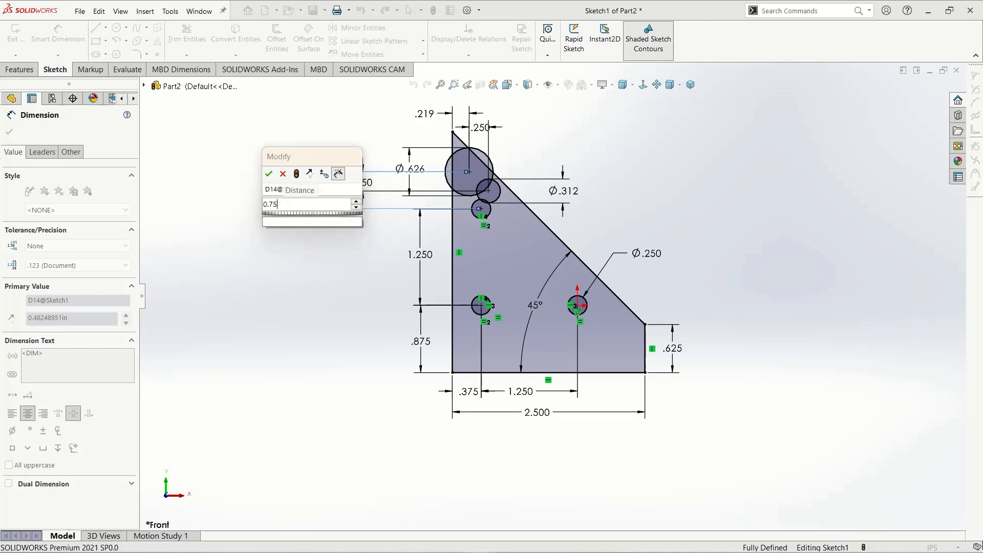
{"action": "key", "text": "Return"}
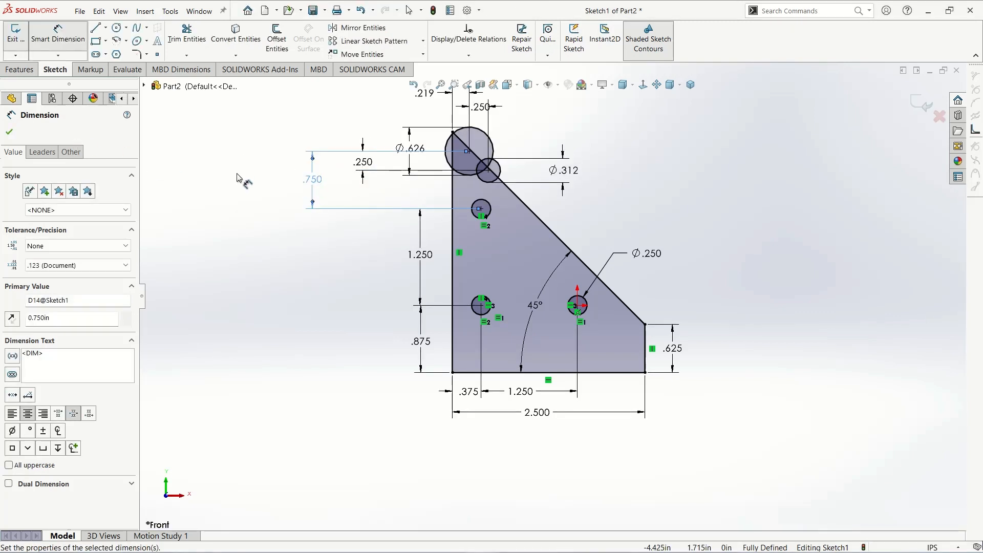
{"action": "left_click", "coordinate": [10, 132]}
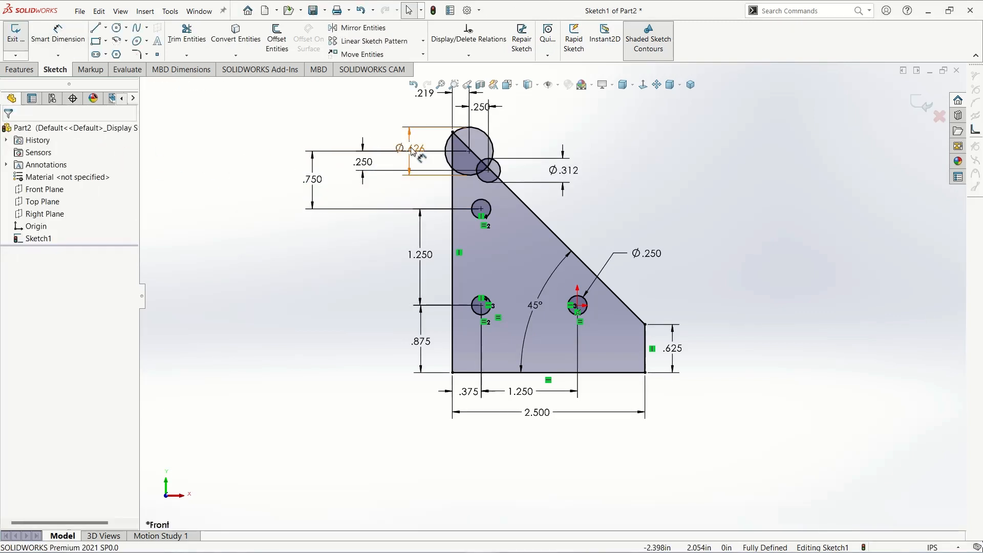
- Rearrange the diameter and distance dimensions around the two upper circles so their text and arrows no longer overlap
{"action": "scroll", "coordinate": [457, 142], "scroll_direction": "up", "scroll_amount": 2}
{"action": "scroll", "coordinate": [458, 142], "scroll_direction": "down", "scroll_amount": 2}
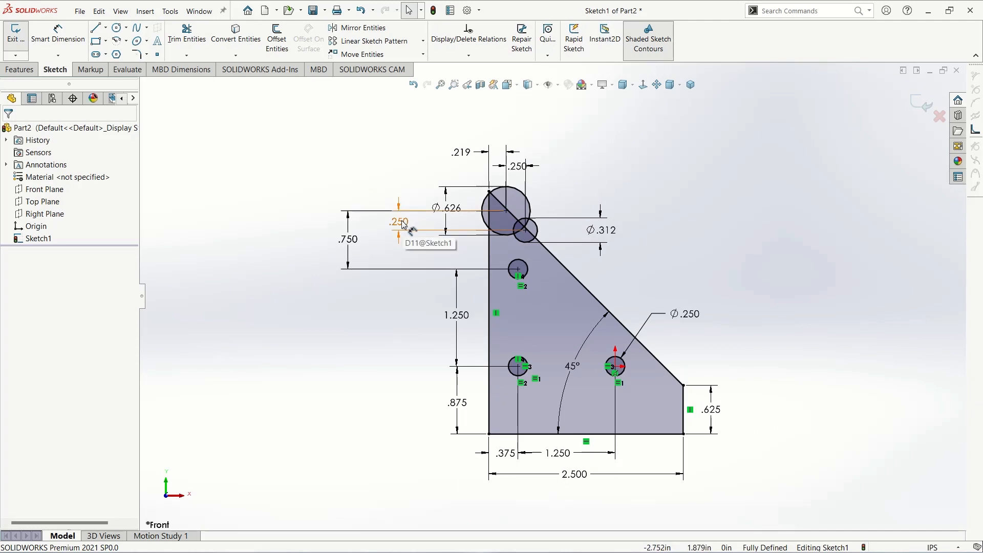
{"action": "left_click_drag", "start_coordinate": [404, 225], "coordinate": [430, 250]}
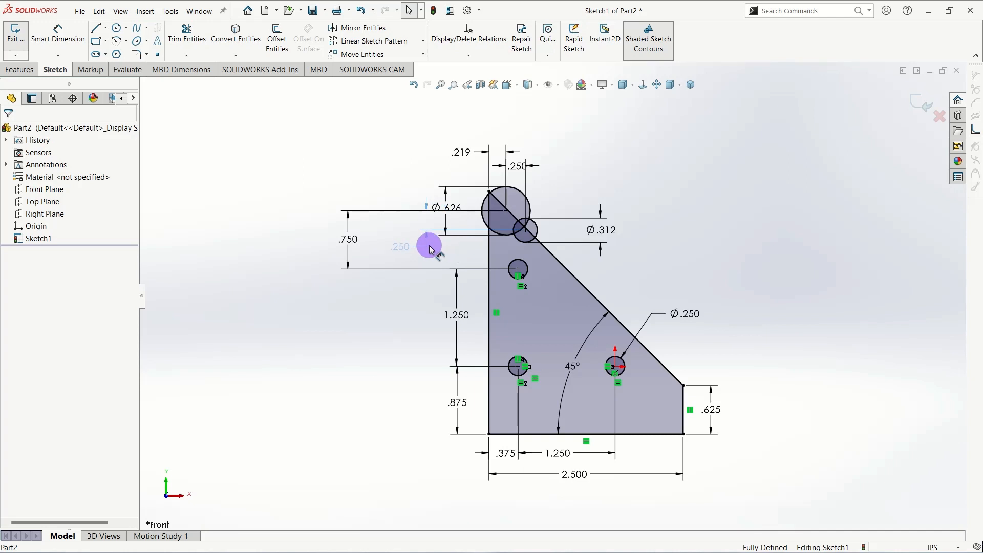
{"action": "left_click_drag", "start_coordinate": [431, 250], "coordinate": [431, 250]}
{"action": "left_click_drag", "start_coordinate": [449, 207], "coordinate": [443, 166]}
{"action": "left_click", "coordinate": [353, 241]}
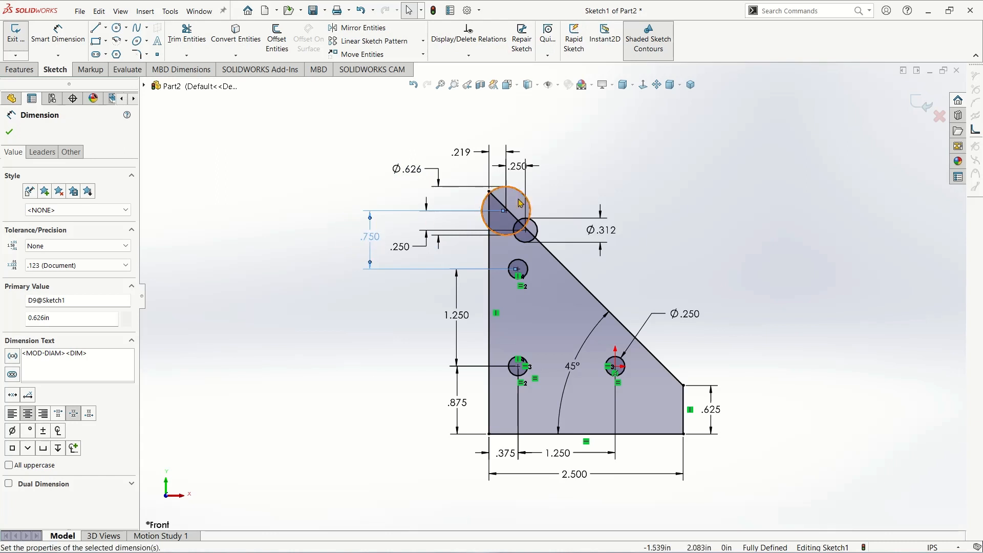
{"action": "left_click", "coordinate": [516, 164]}
{"action": "left_click_drag", "start_coordinate": [516, 164], "coordinate": [465, 161]}
{"action": "left_click", "coordinate": [597, 170]}
{"action": "left_click_drag", "start_coordinate": [601, 226], "coordinate": [574, 229]}
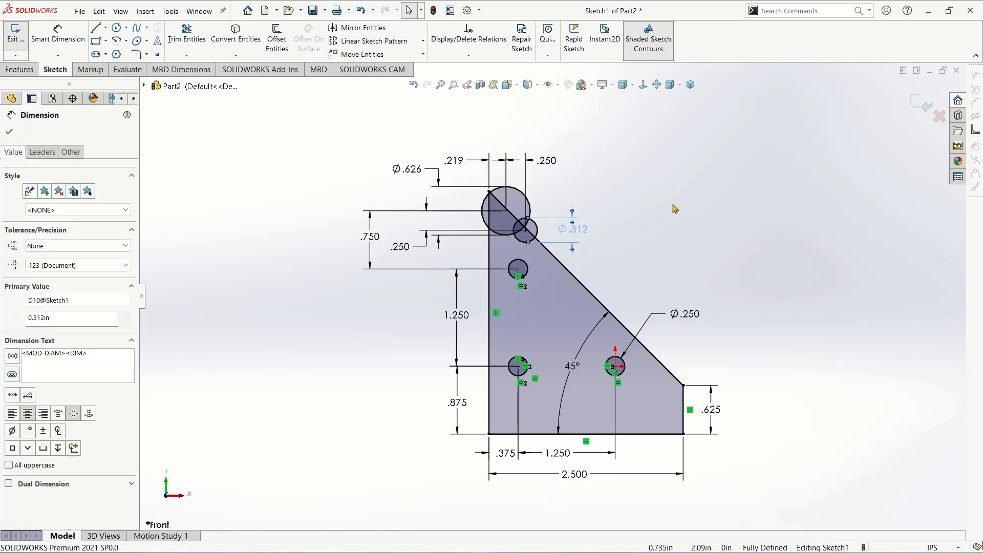
{"action": "left_click", "coordinate": [624, 224]}
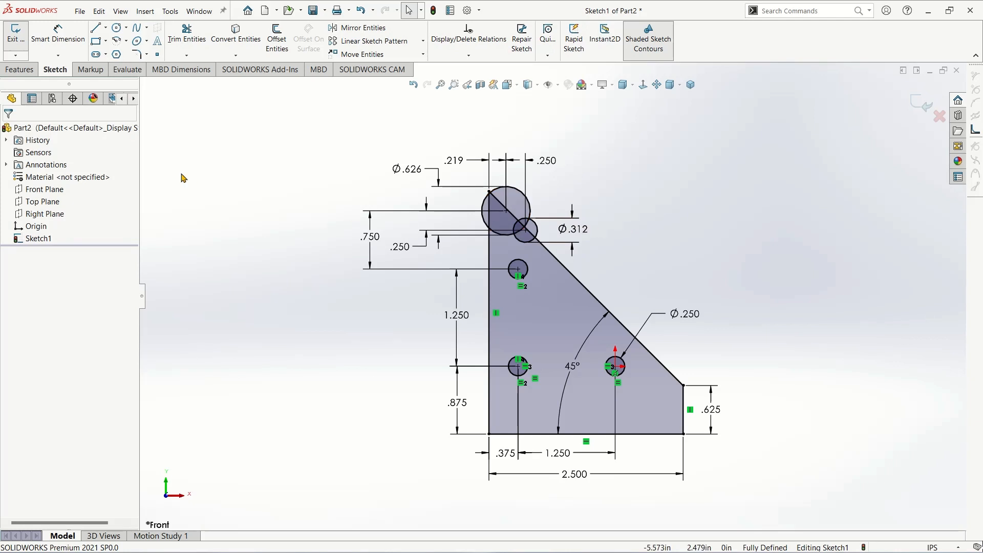
- Trim the surplus arcs of both upper circles and the sloping line inside them, leaving a rounded head with a circular notch
{"action": "left_click", "coordinate": [183, 34]}
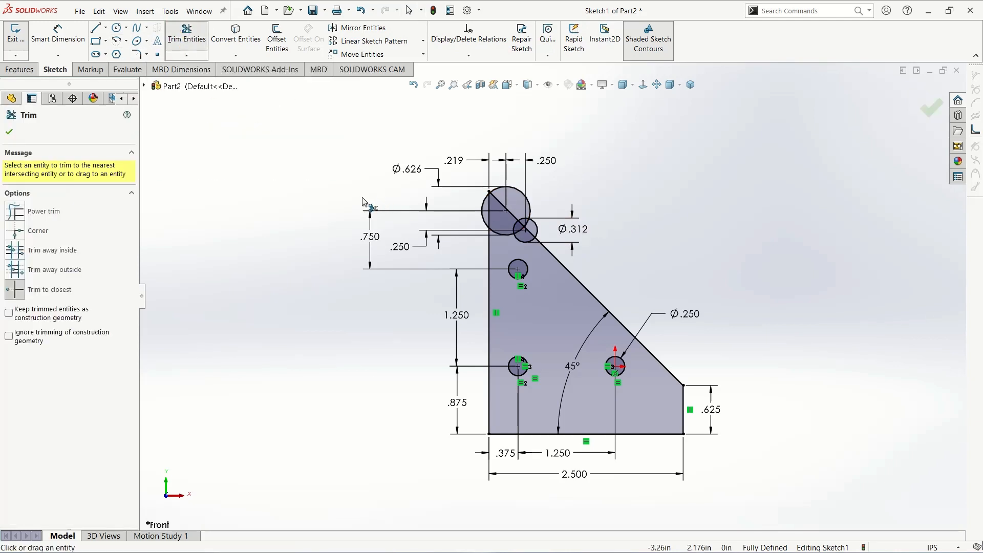
{"action": "left_click", "coordinate": [484, 209]}
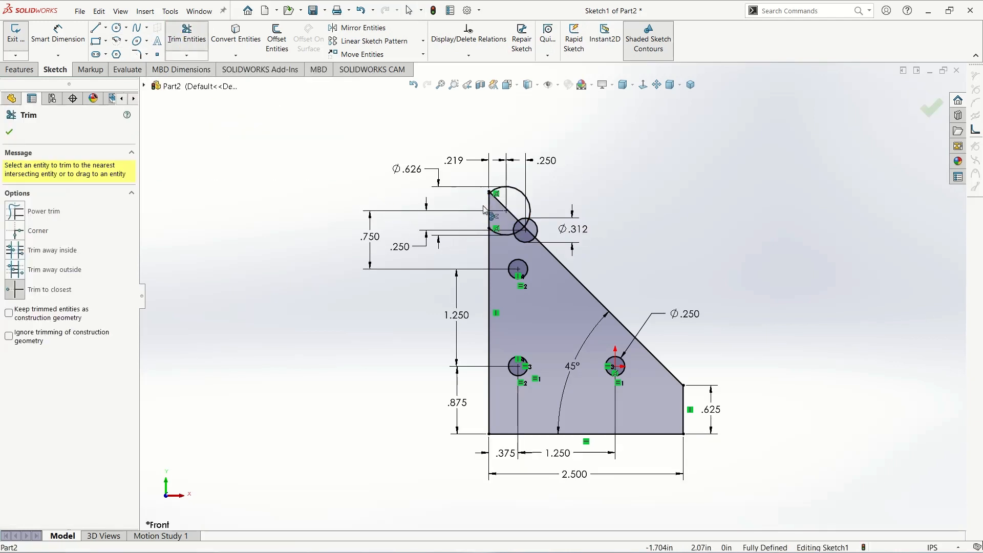
{"action": "scroll", "coordinate": [483, 174], "scroll_direction": "down", "scroll_amount": 3}
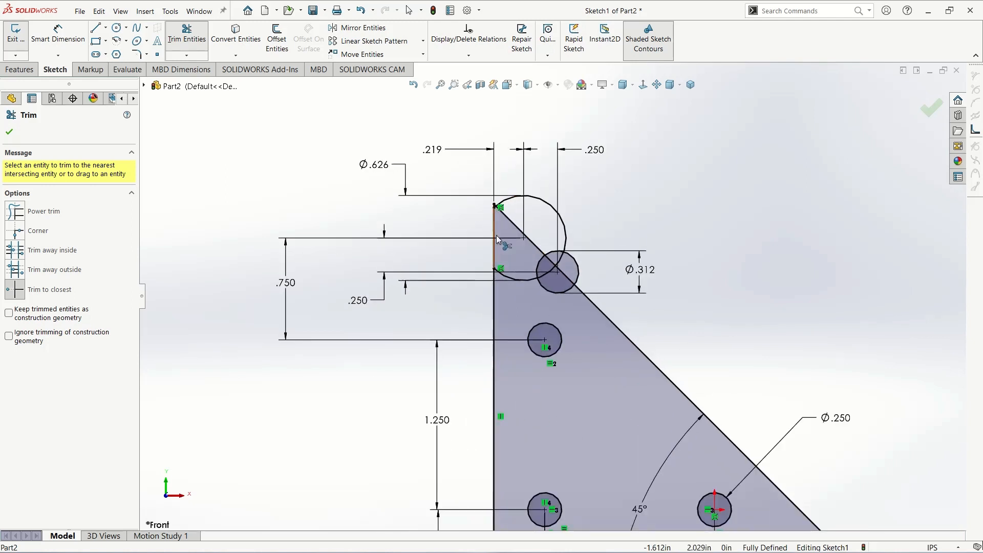
{"action": "left_click", "coordinate": [547, 292]}
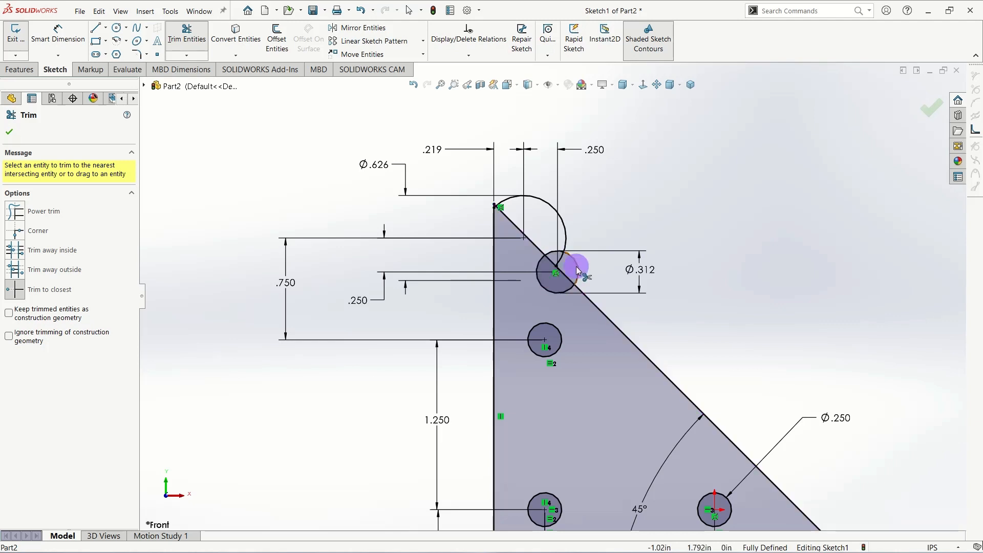
{"action": "left_click", "coordinate": [577, 269]}
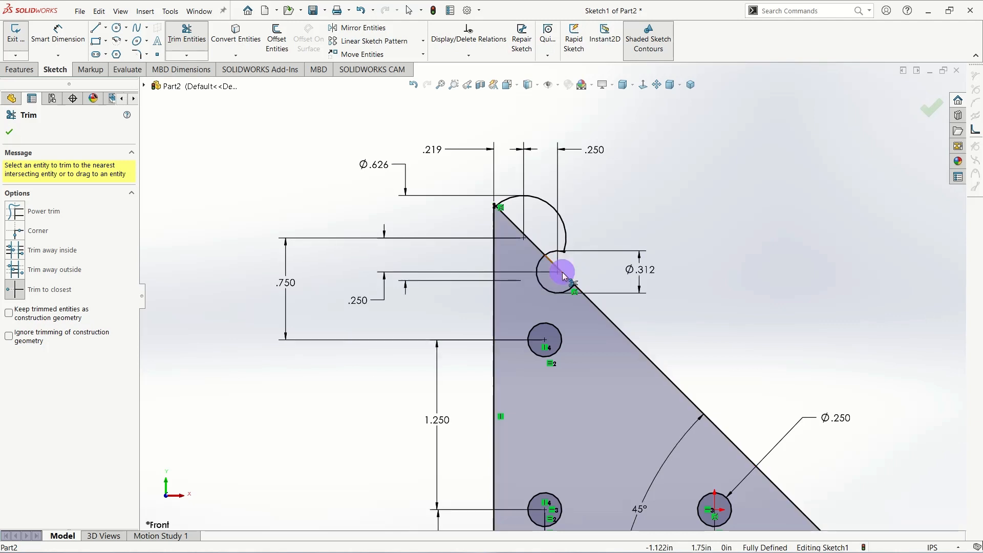
{"action": "left_click", "coordinate": [563, 275]}
{"action": "left_click", "coordinate": [533, 246]}
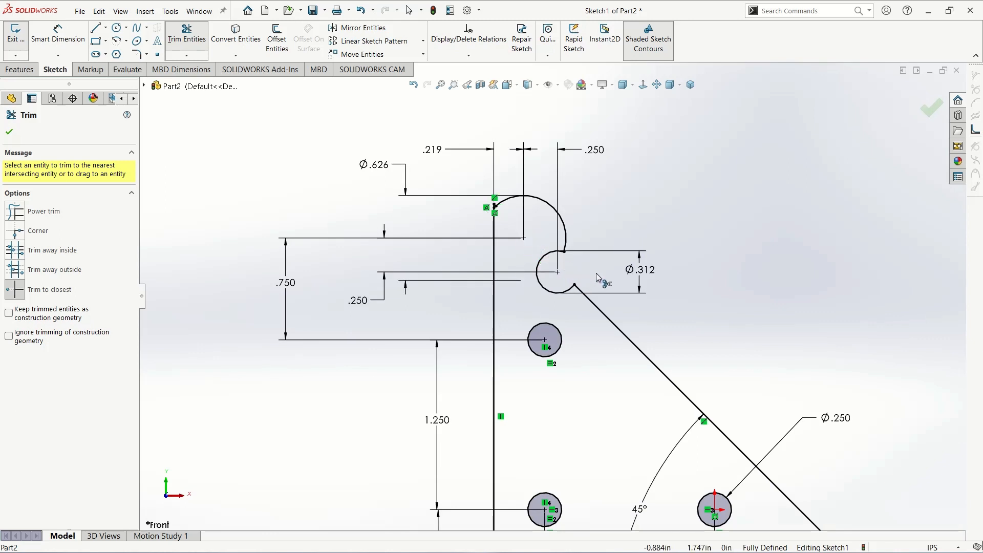
- Trim the tiny leftover piece of the sloping line where the large arc meets the vertical left edge, and finish trimming
{"action": "scroll", "coordinate": [679, 298], "scroll_direction": "down", "scroll_amount": 1}
{"action": "scroll", "coordinate": [528, 292], "scroll_direction": "up", "scroll_amount": 1}
{"action": "scroll", "coordinate": [449, 241], "scroll_direction": "down", "scroll_amount": 10}
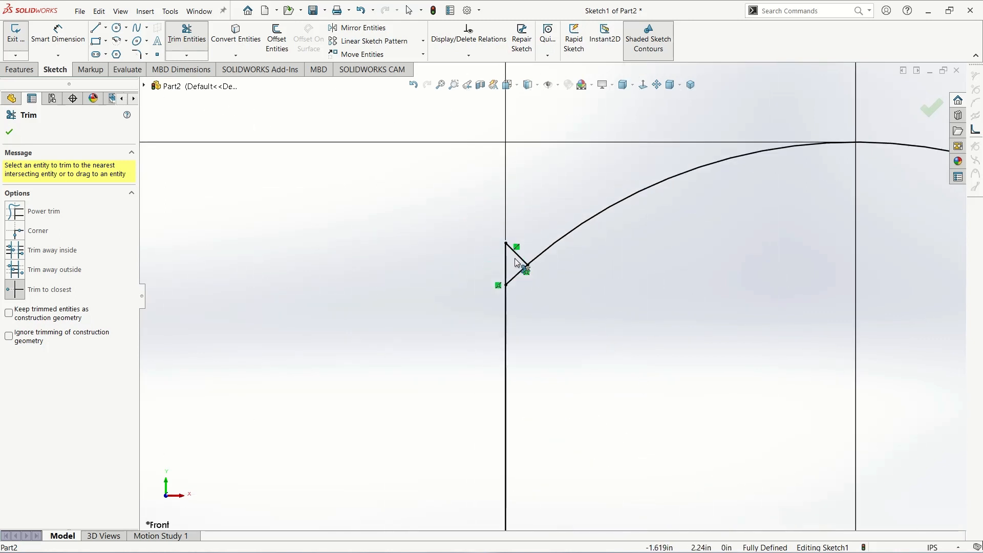
{"action": "left_click", "coordinate": [513, 252]}
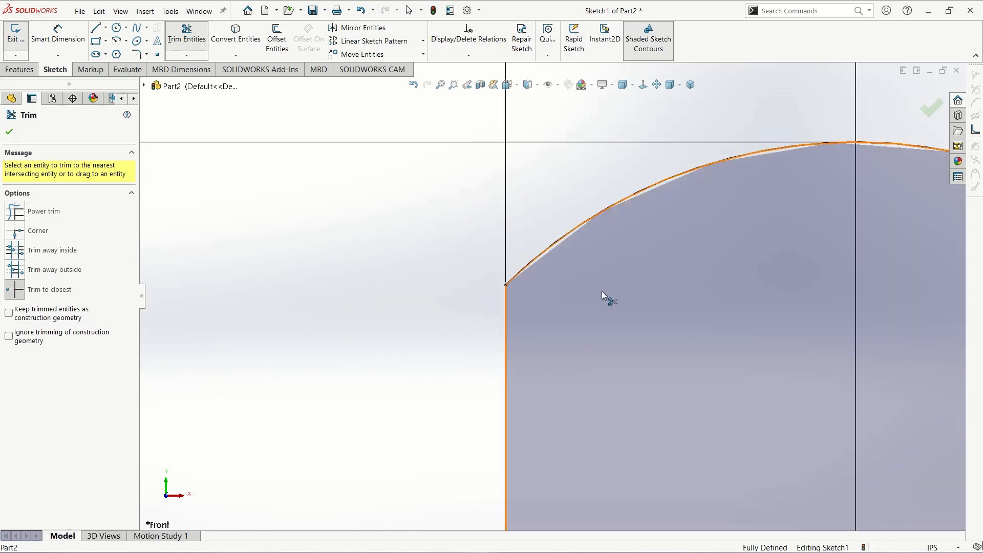
{"action": "scroll", "coordinate": [734, 324], "scroll_direction": "up", "scroll_amount": 5}
{"action": "scroll", "coordinate": [724, 417], "scroll_direction": "up", "scroll_amount": 4}
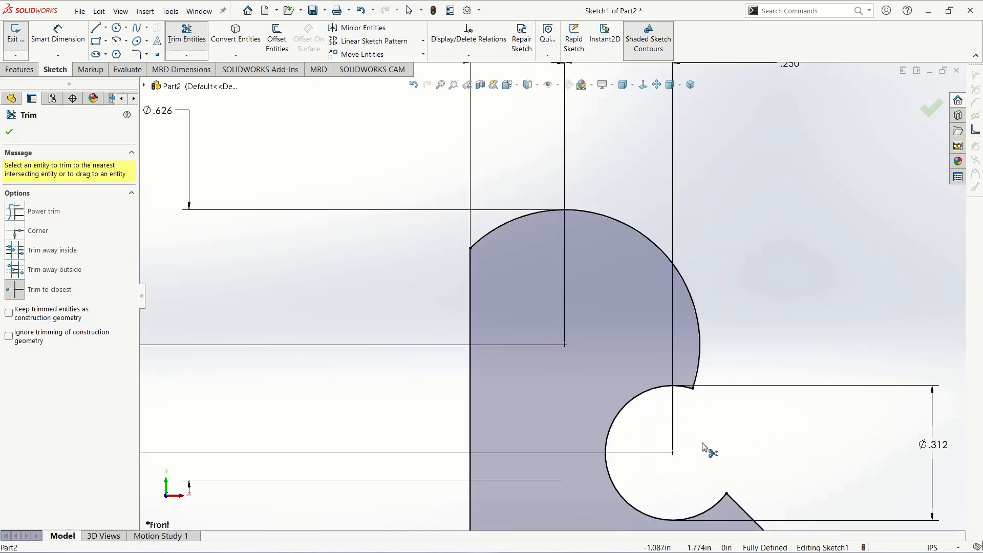
{"action": "scroll", "coordinate": [661, 451], "scroll_direction": "up", "scroll_amount": 5}
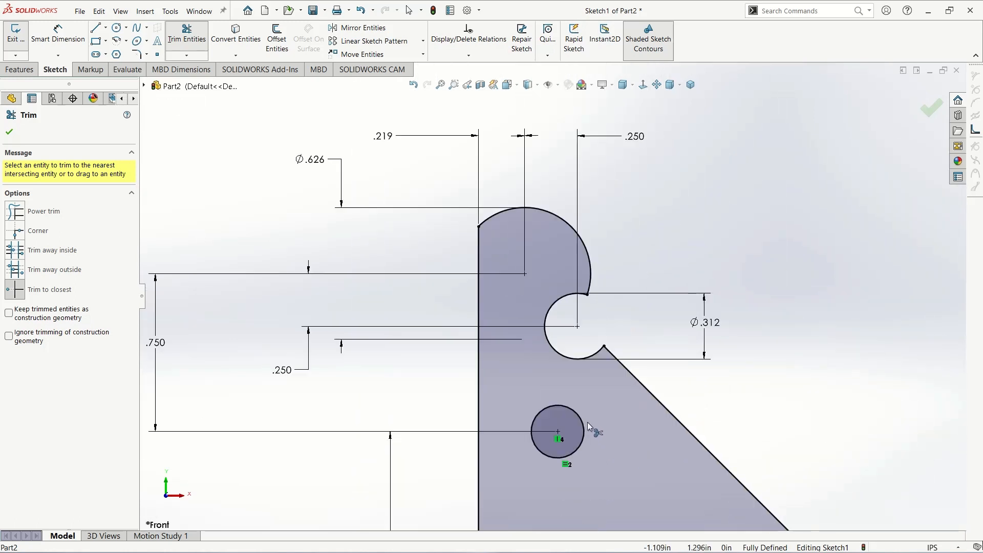
{"action": "key", "text": "Escape"}
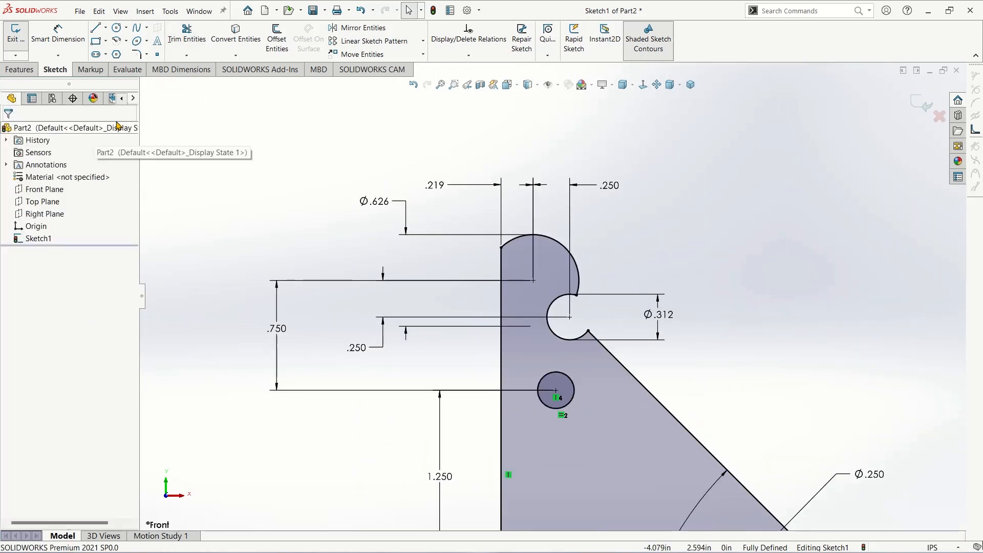
- Fillet the corner between the vertical left edge and the large arc and the corner between that arc and the notch with 0.100 in radius
{"action": "left_click", "coordinate": [137, 54]}
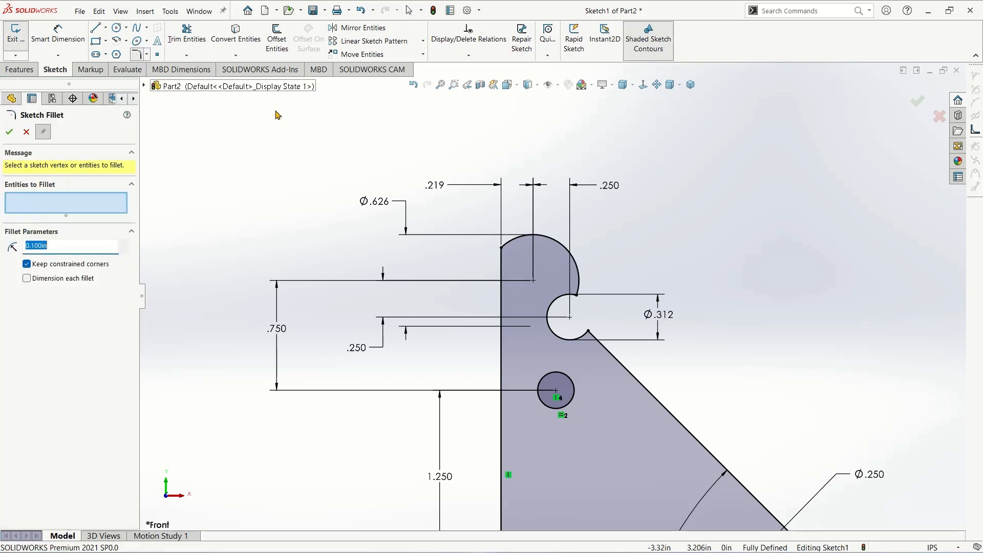
{"action": "left_click", "coordinate": [503, 249]}
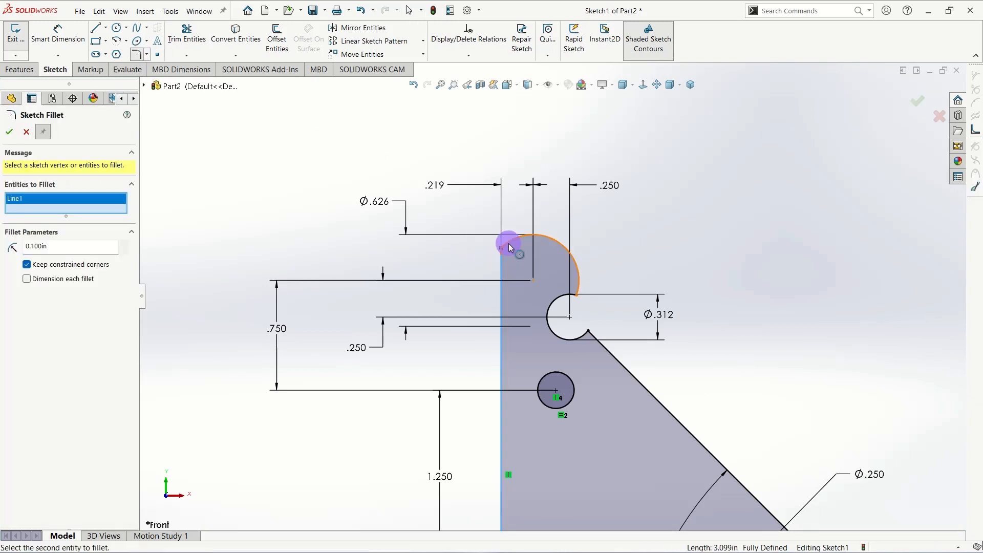
{"action": "left_click", "coordinate": [560, 305]}
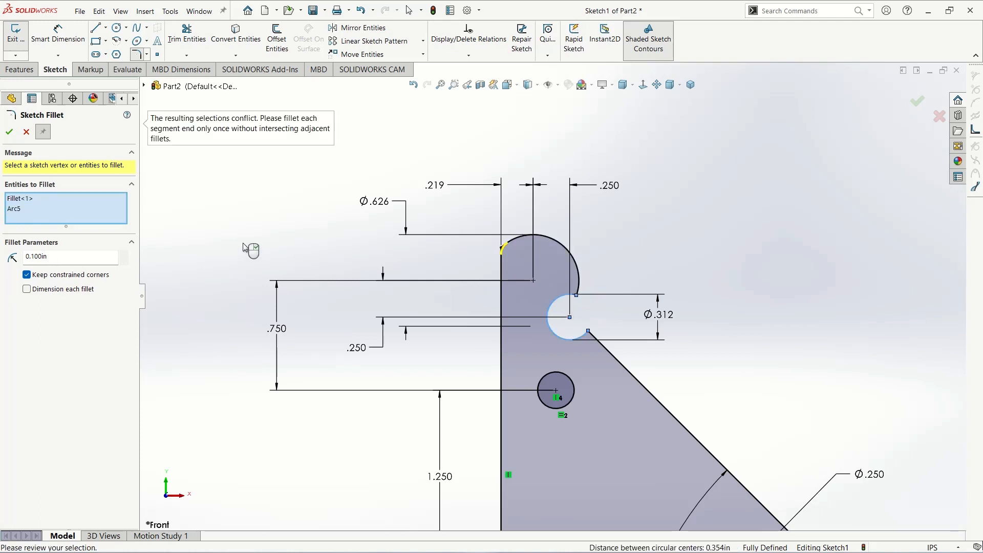
{"action": "left_click", "coordinate": [9, 132]}
{"action": "left_click", "coordinate": [577, 295]}
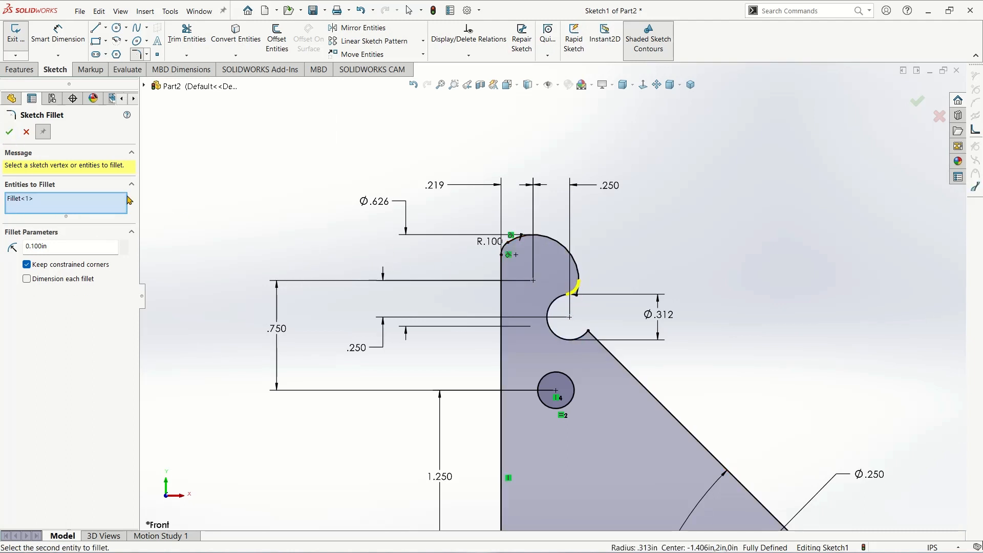
{"action": "left_click", "coordinate": [9, 132]}
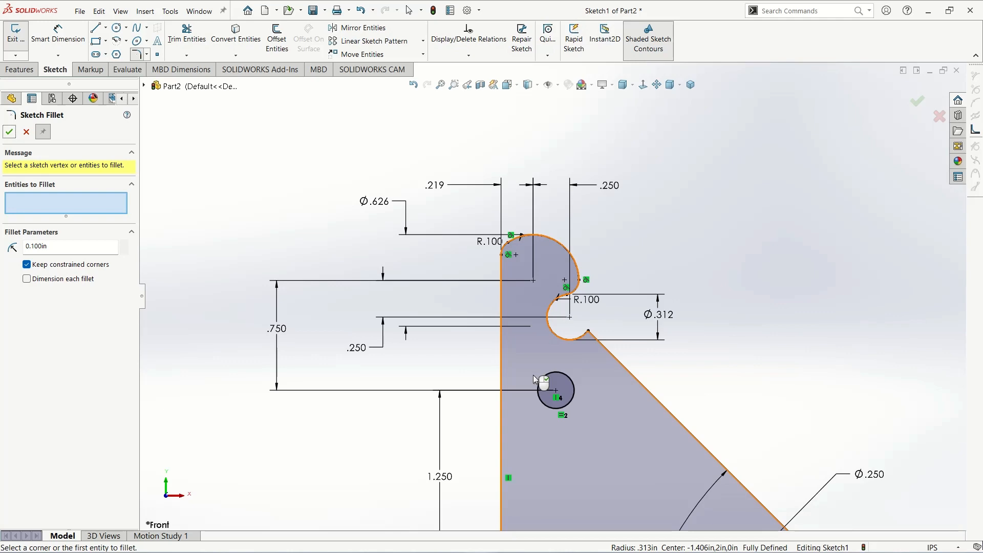
{"action": "left_click", "coordinate": [9, 132]}
- Move the 0.750 in vertical dimension closer to the plate's vertical edge
{"action": "scroll", "coordinate": [589, 358], "scroll_direction": "down", "scroll_amount": 5}
{"action": "scroll", "coordinate": [594, 348], "scroll_direction": "up", "scroll_amount": 4}
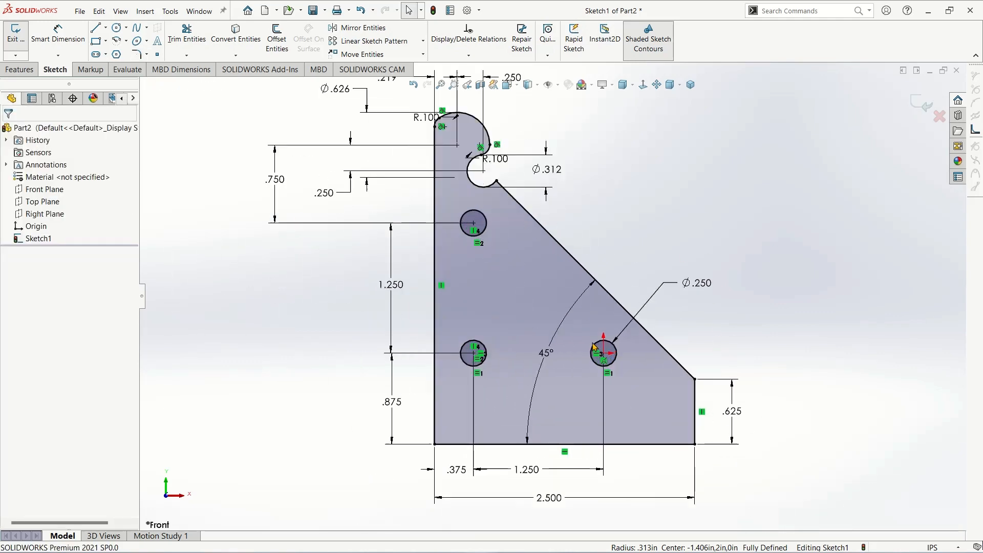
{"action": "left_click_drag", "start_coordinate": [275, 180], "coordinate": [296, 177]}
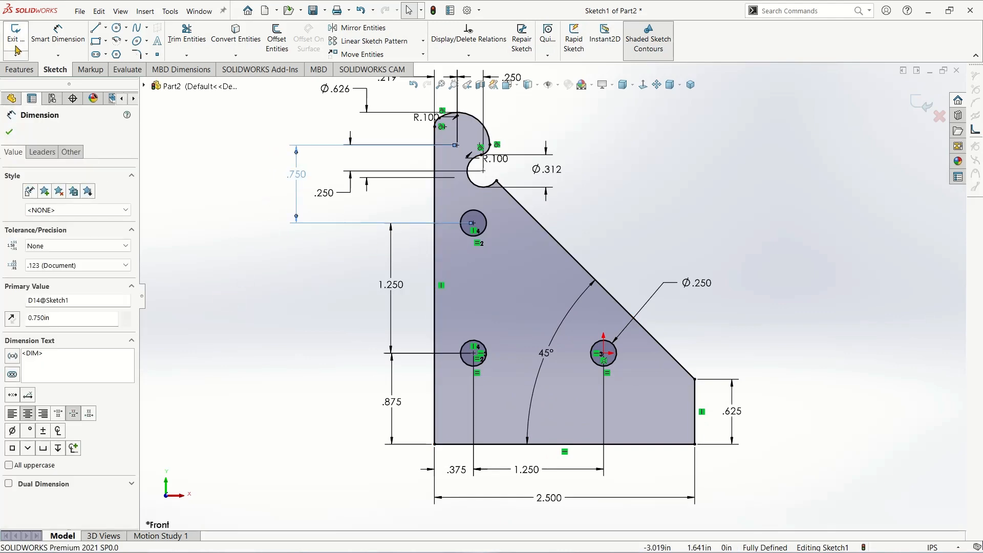
- Extrude the finished plate sketch as a blind boss with a depth of 0.125 in
{"action": "left_click", "coordinate": [19, 69]}
{"action": "left_click", "coordinate": [21, 38]}
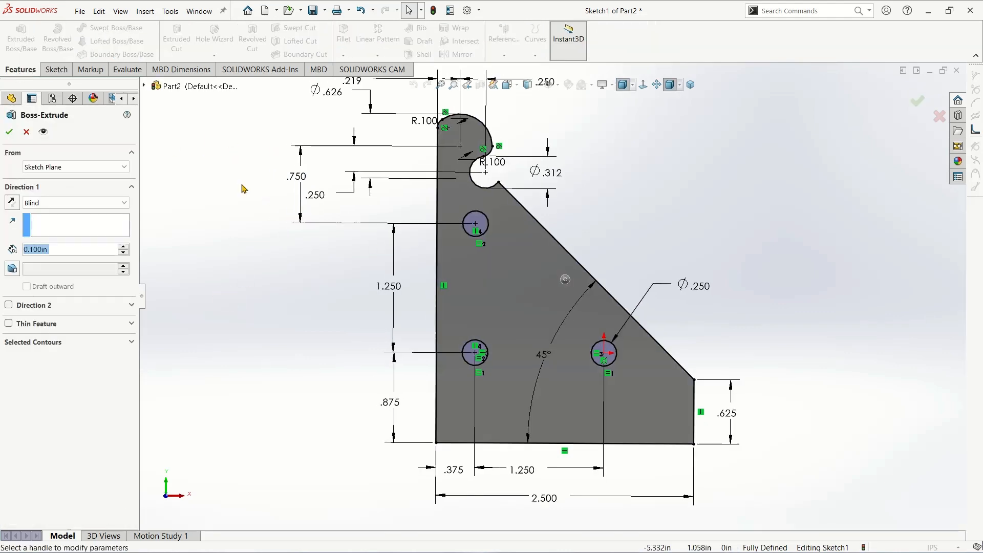
{"action": "type", "text": "0.1"}
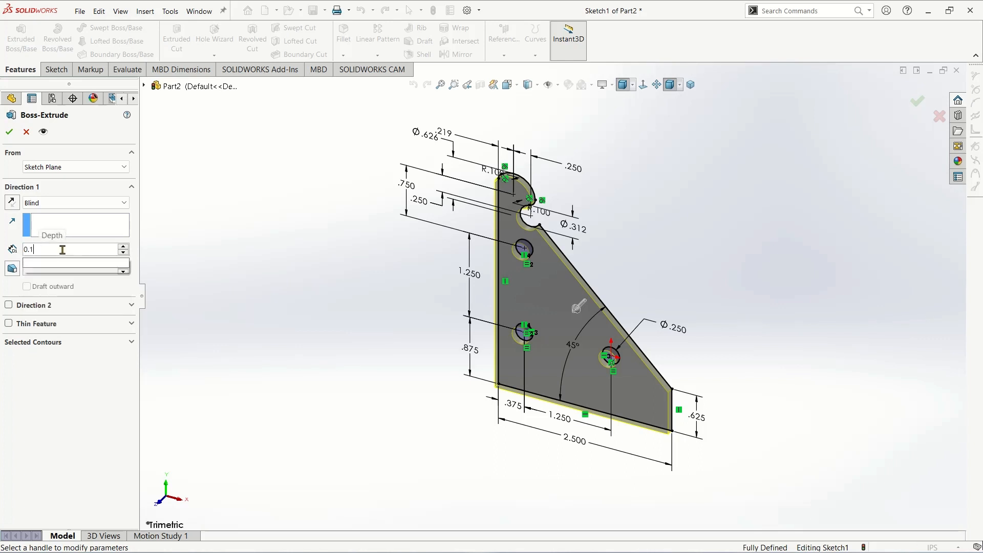
{"action": "type", "text": "25"}
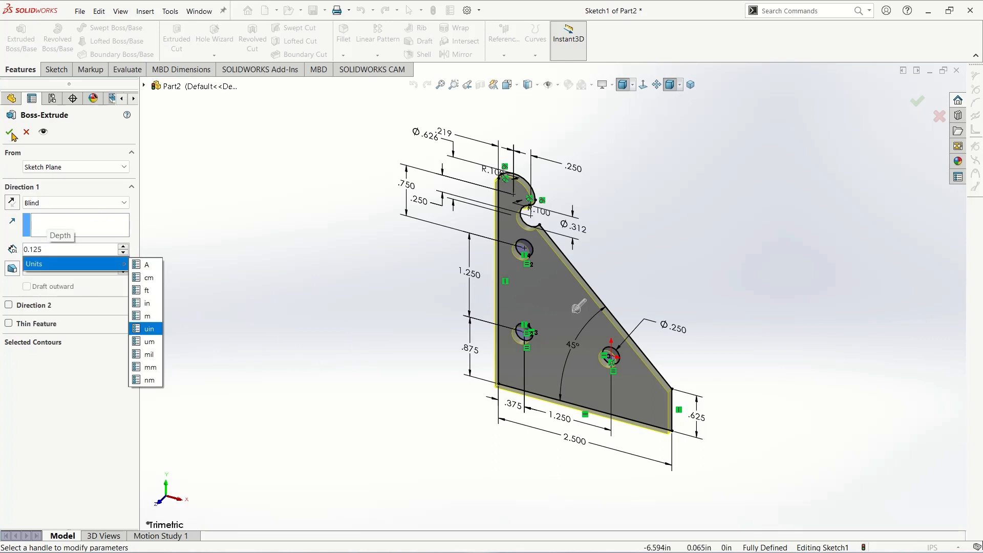
{"action": "left_click", "coordinate": [11, 133]}
{"action": "left_click", "coordinate": [10, 132]}
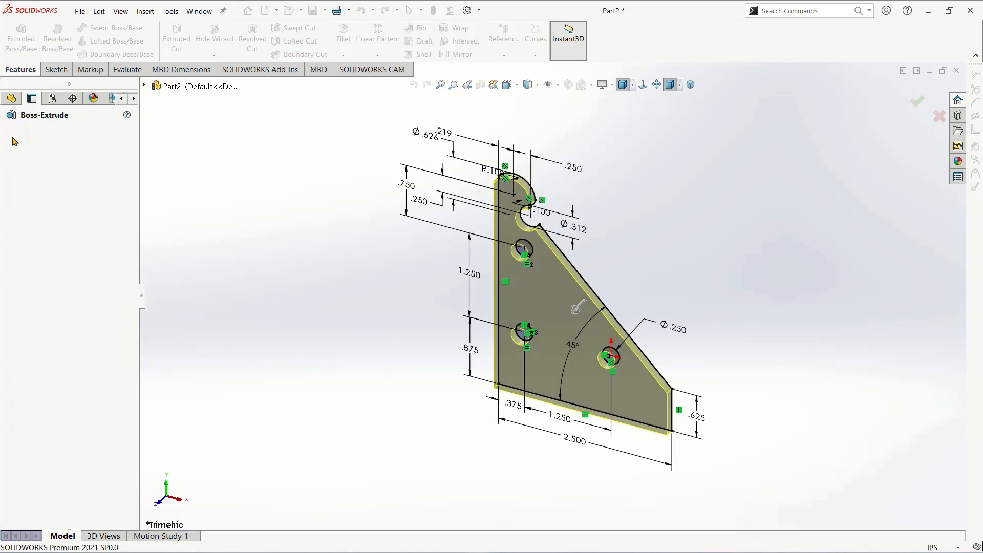
- Begin a new reference plane with the Top Plane as its first reference
{"action": "scroll", "coordinate": [608, 337], "scroll_direction": "down", "scroll_amount": 1}
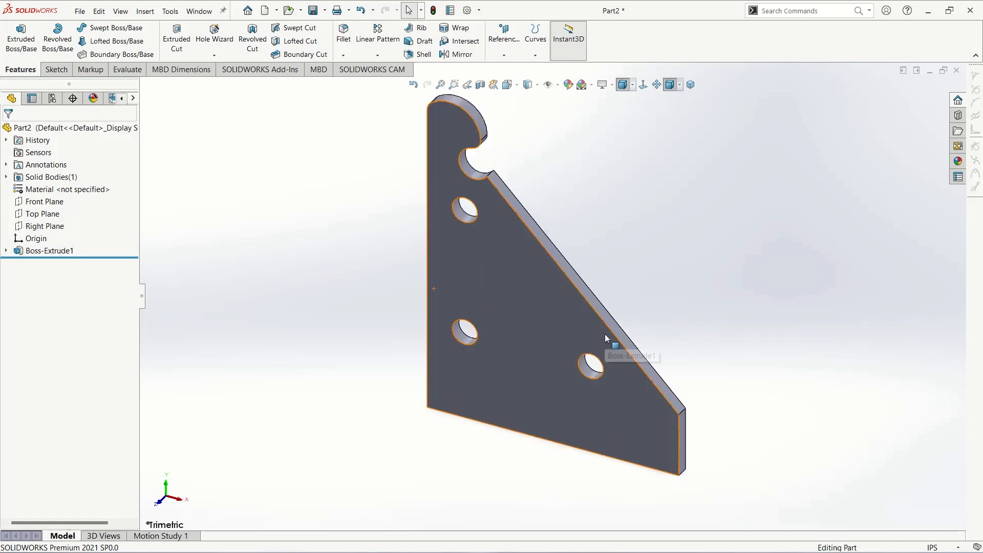
{"action": "scroll", "coordinate": [629, 336], "scroll_direction": "up", "scroll_amount": 1}
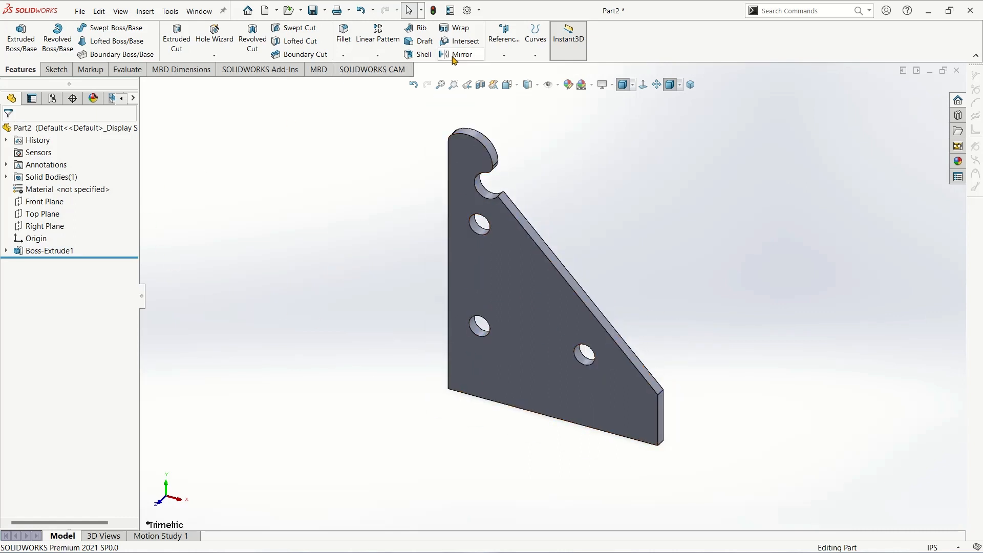
{"action": "left_click", "coordinate": [503, 34]}
{"action": "left_click", "coordinate": [513, 69]}
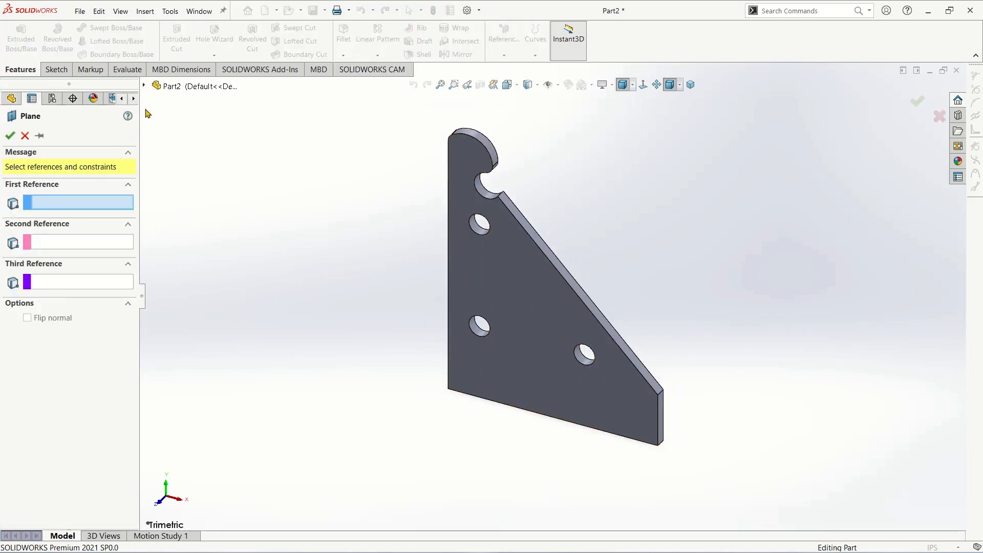
{"action": "left_click", "coordinate": [144, 85]}
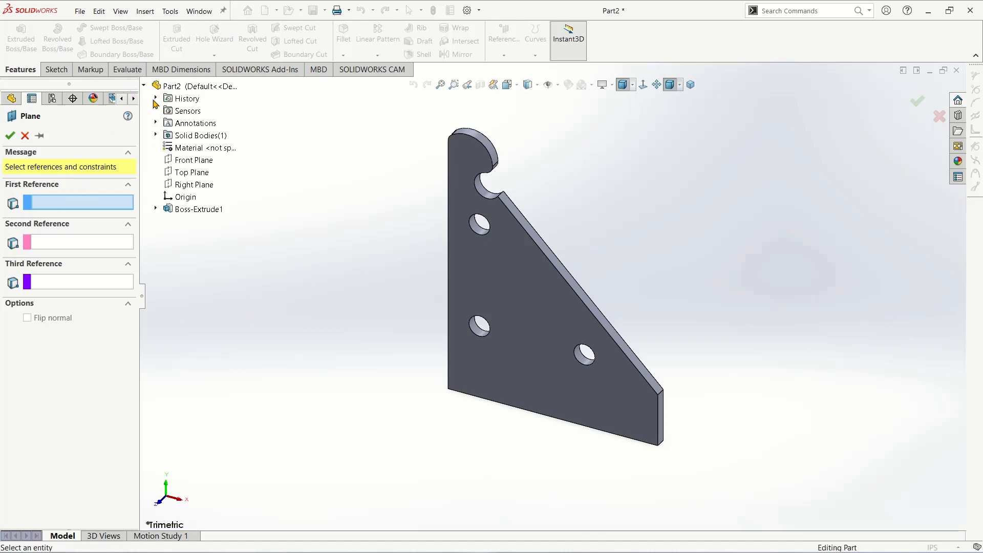
{"action": "left_click", "coordinate": [188, 172]}
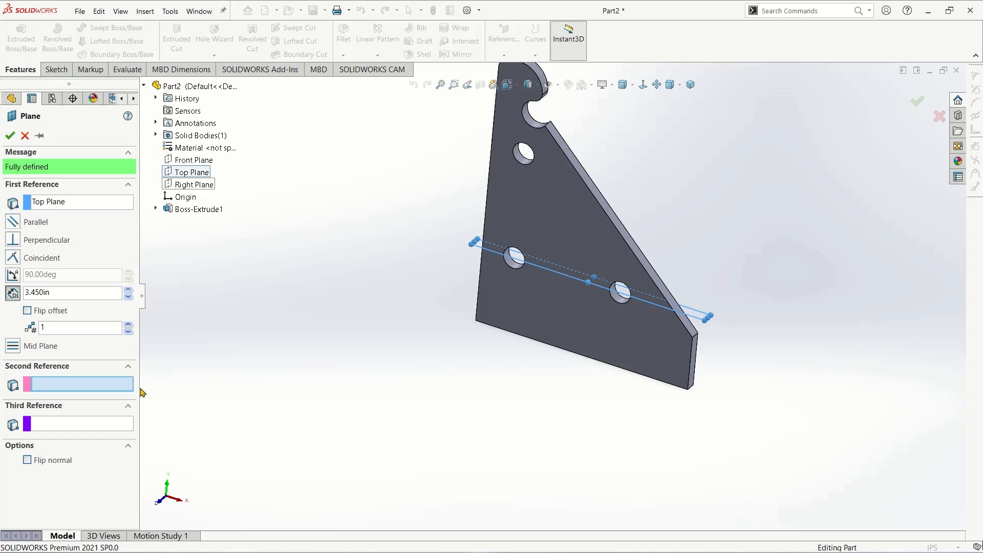
{"action": "left_click", "coordinate": [56, 423]}
{"action": "left_click", "coordinate": [56, 388]}
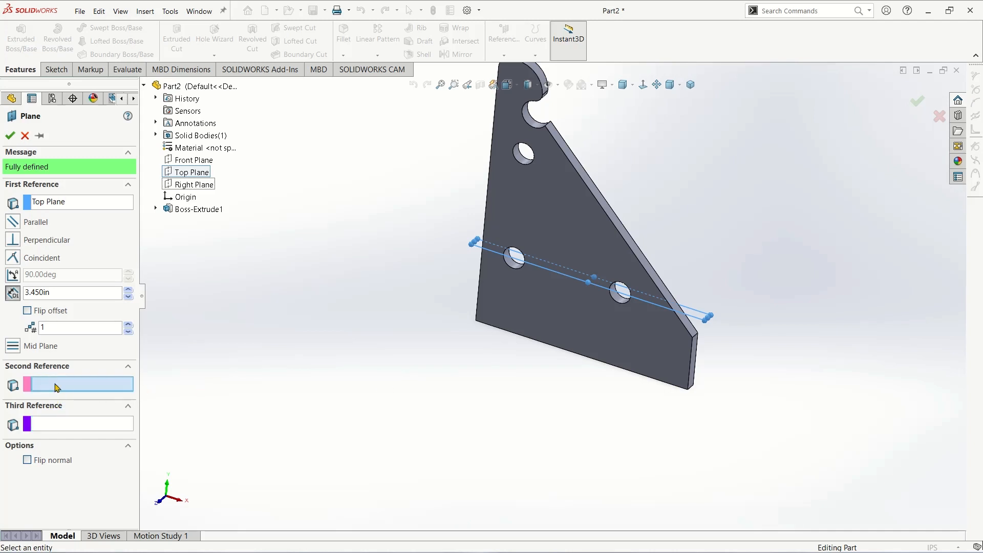
{"action": "middle_click_drag", "start_coordinate": [517, 411], "coordinate": [515, 384]}
{"action": "scroll", "coordinate": [73, 297], "scroll_direction": "up", "scroll_amount": 2}
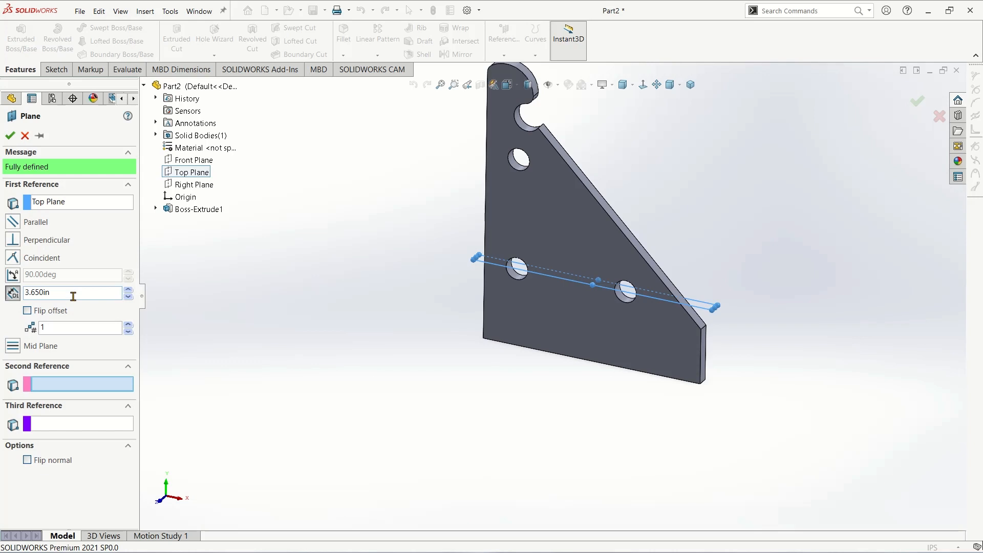
- Set the reference plane's offset to 0.875 in, flip it down to the plate's bottom edge and create the plane
{"action": "double_click", "coordinate": [62, 293]}
{"action": "type", "text": "0.875"}
{"action": "key", "text": "Return"}
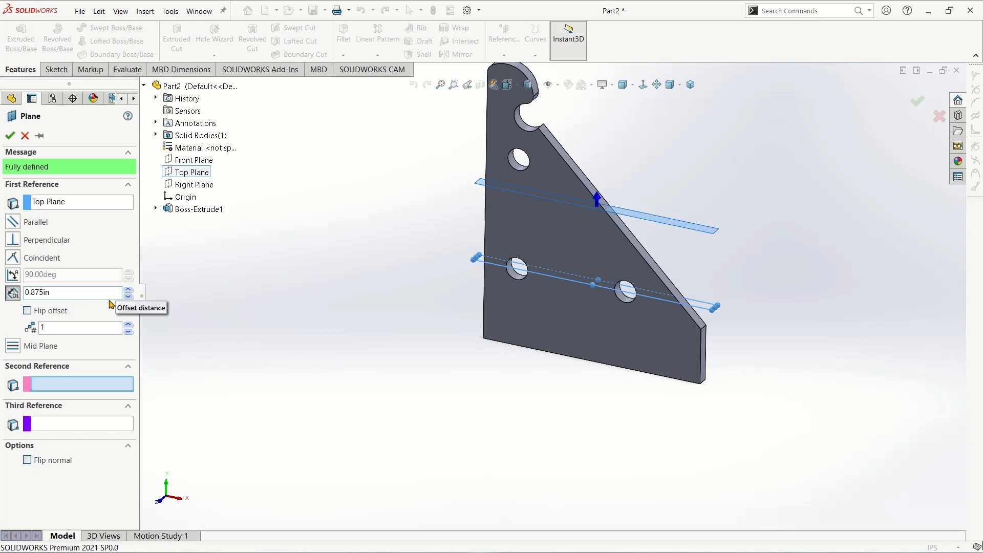
{"action": "left_click", "coordinate": [28, 311]}
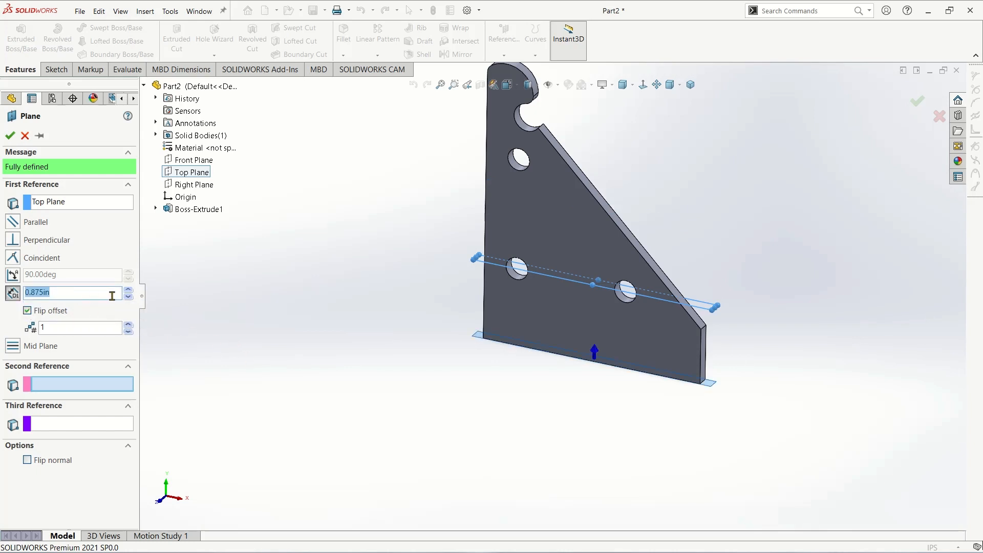
{"action": "left_click", "coordinate": [10, 135]}
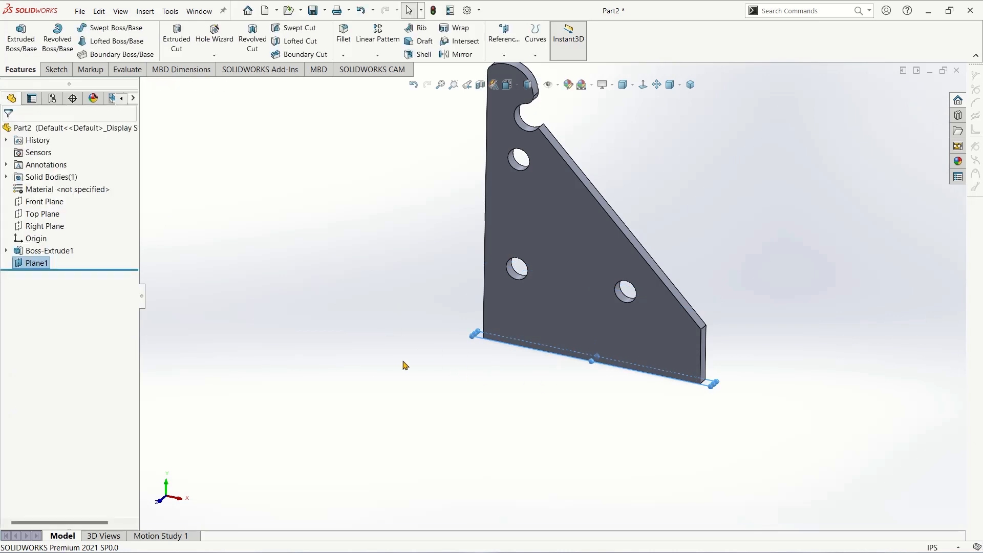
- Start a sketch on the new offset plane and enlarge the plane's border on both sides of the plate's thickness
{"action": "right_click", "coordinate": [32, 263]}
{"action": "left_click", "coordinate": [37, 244]}
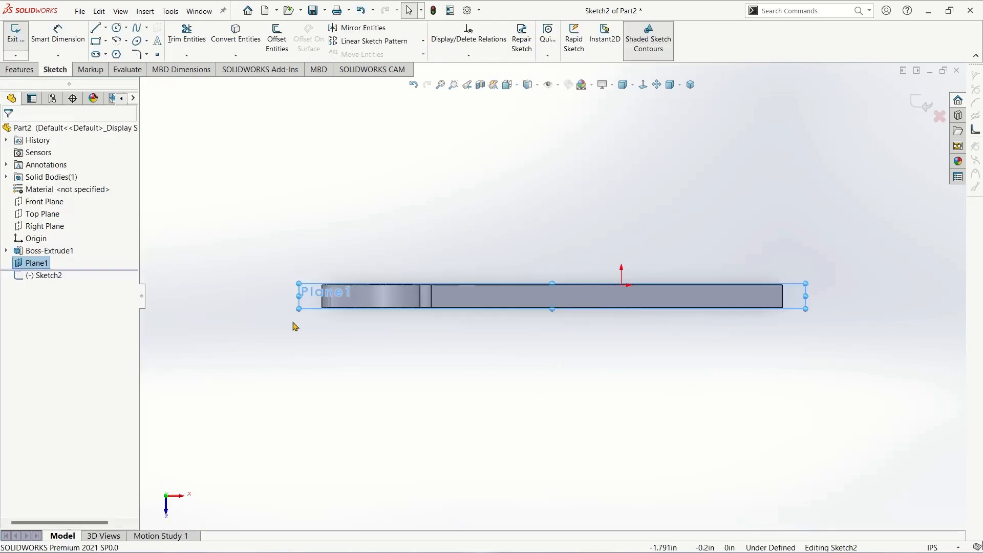
{"action": "left_click_drag", "start_coordinate": [553, 309], "coordinate": [552, 379]}
{"action": "left_click_drag", "start_coordinate": [552, 283], "coordinate": [552, 175]}
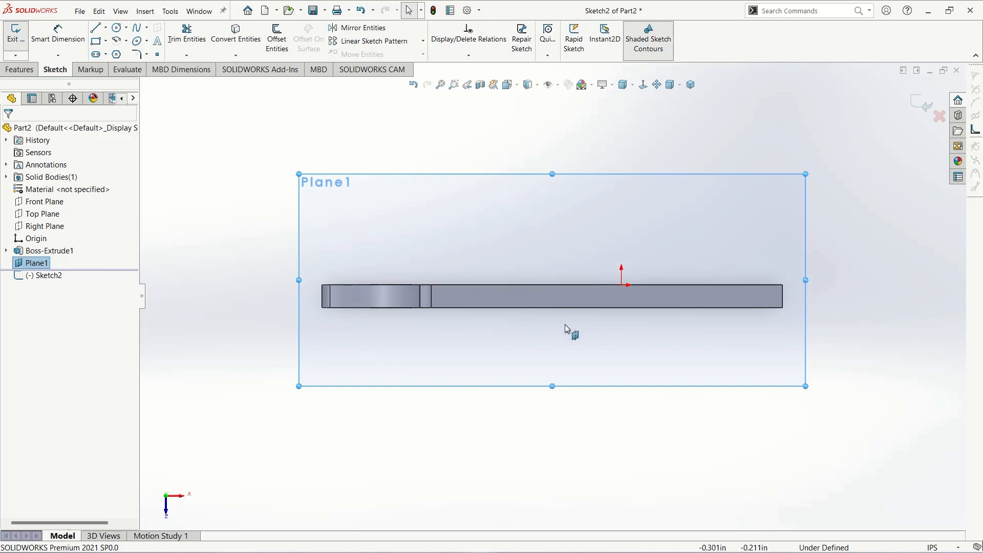
- Draw a closed rectangle of four lines along the plate's front edge, spanning its full length and about 0.35 in deep
{"action": "left_click", "coordinate": [96, 29]}
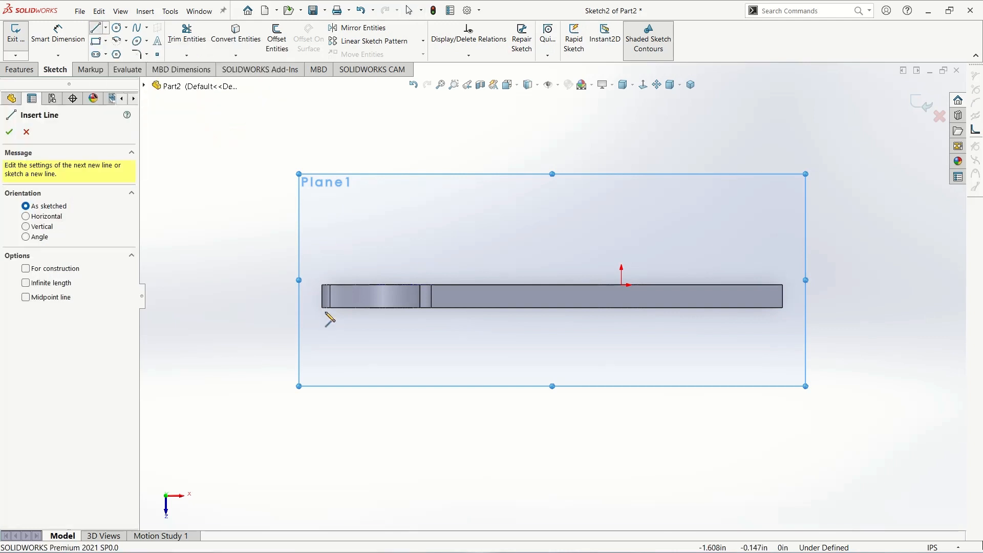
{"action": "left_click", "coordinate": [322, 307]}
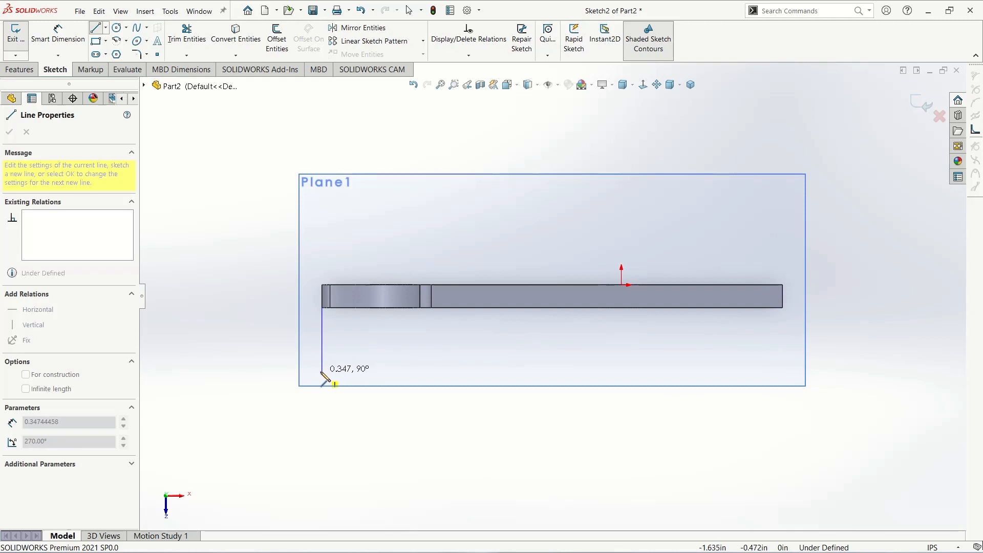
{"action": "left_click", "coordinate": [321, 373]}
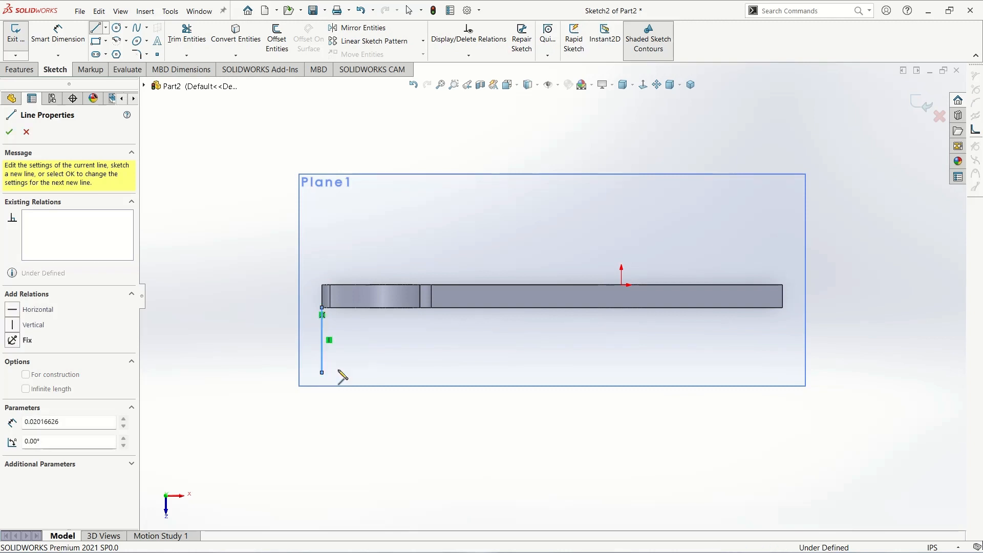
{"action": "left_click", "coordinate": [782, 373]}
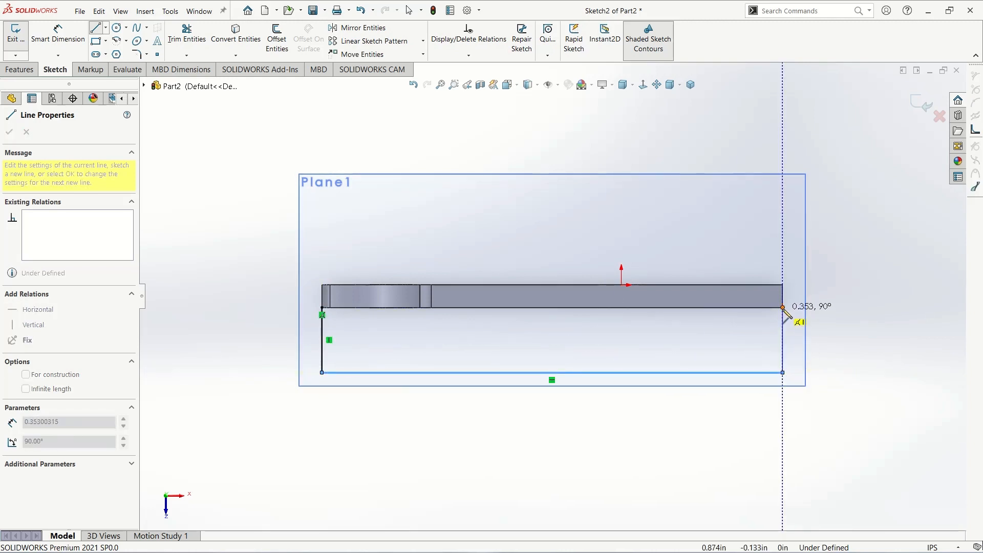
{"action": "left_click", "coordinate": [783, 308]}
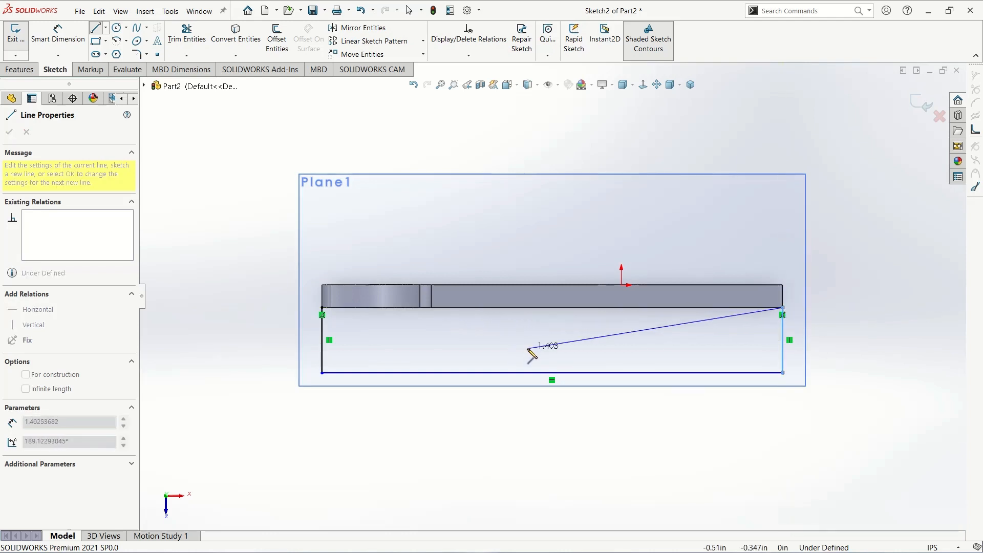
{"action": "left_click", "coordinate": [321, 308]}
{"action": "left_click", "coordinate": [10, 134]}
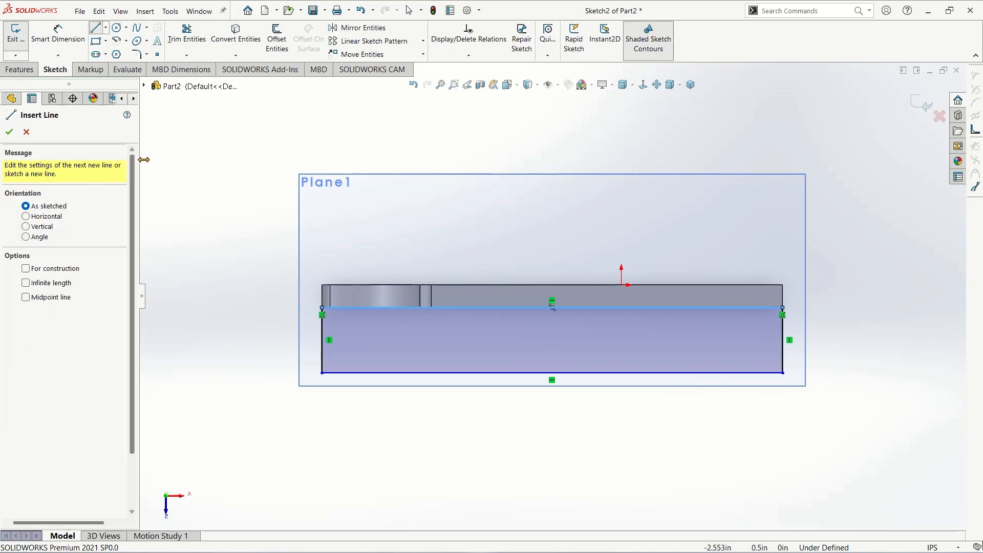
{"action": "left_click", "coordinate": [10, 135]}
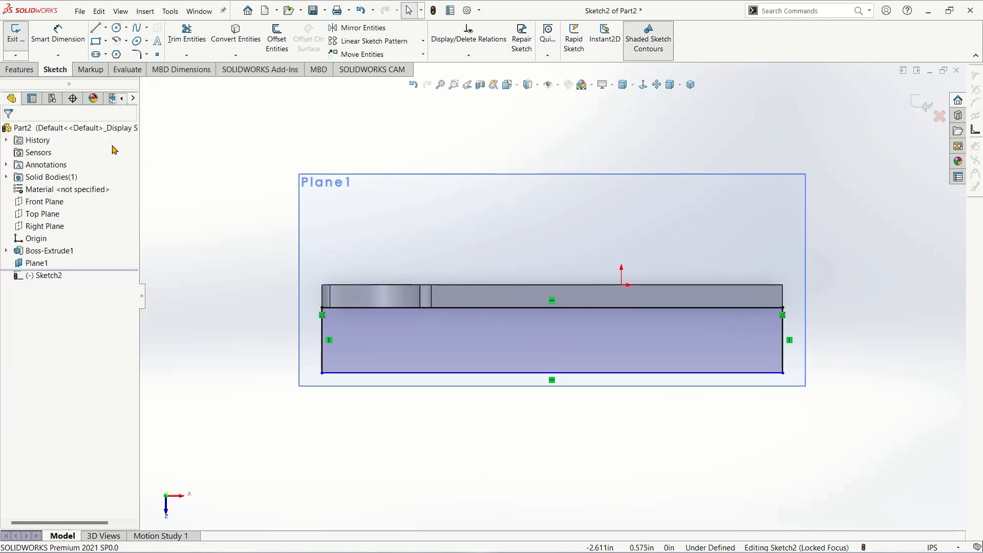
- Sketch three small circles spaced along the rectangle, the middle one about 0.067 in in radius, and finish drawing circles
{"action": "left_click", "coordinate": [116, 33]}
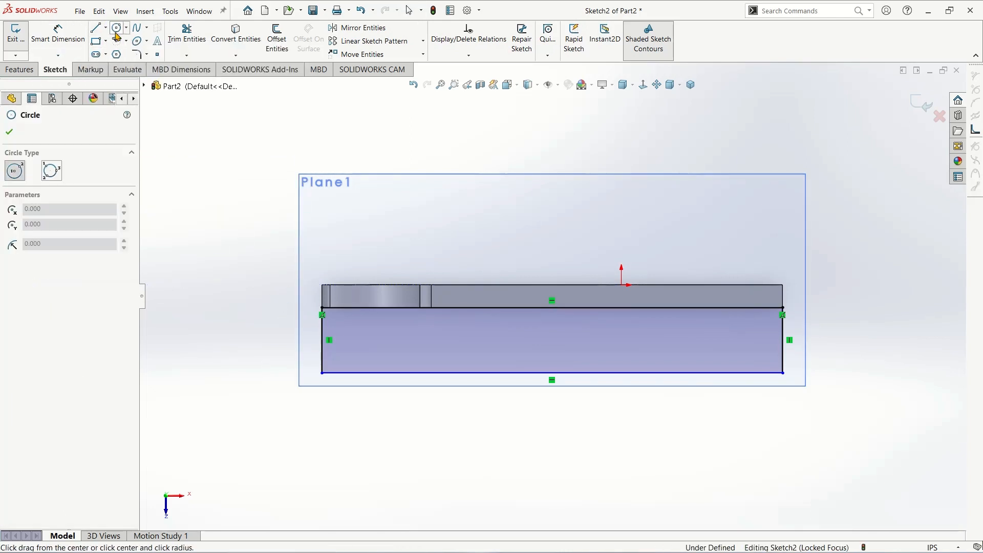
{"action": "left_click", "coordinate": [538, 339]}
{"action": "left_click", "coordinate": [541, 349]}
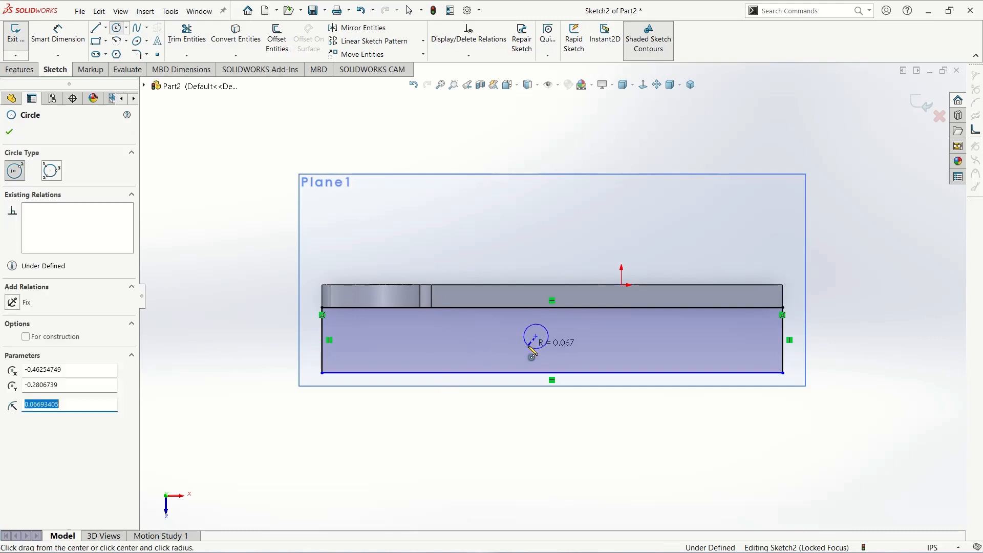
{"action": "left_click", "coordinate": [386, 344]}
{"action": "left_click", "coordinate": [386, 354]}
{"action": "left_click", "coordinate": [692, 344]}
{"action": "left_click", "coordinate": [703, 352]}
{"action": "key", "text": "Escape"}
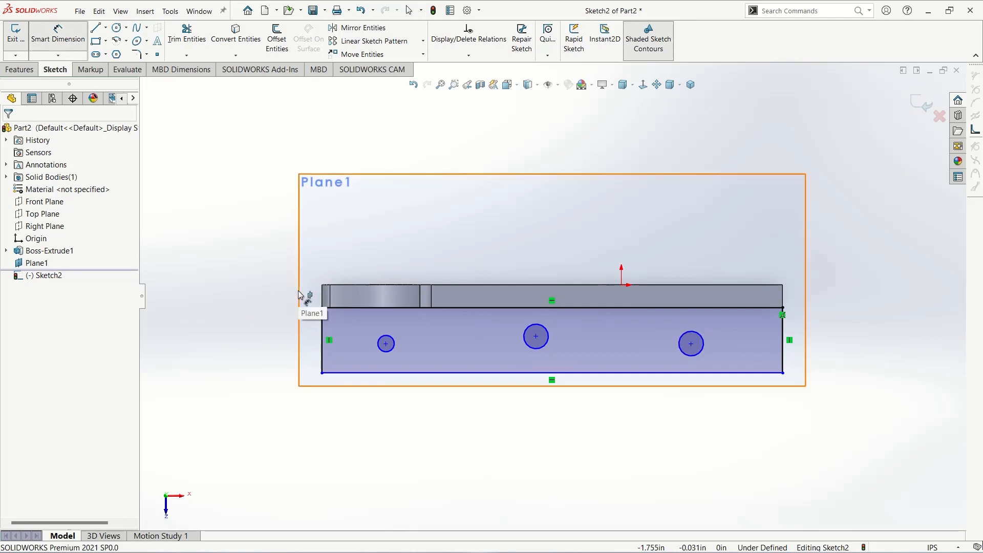
- Dimension the rectangle's short vertical side as 1 in
{"action": "left_click", "coordinate": [320, 344]}
{"action": "left_click", "coordinate": [277, 343]}
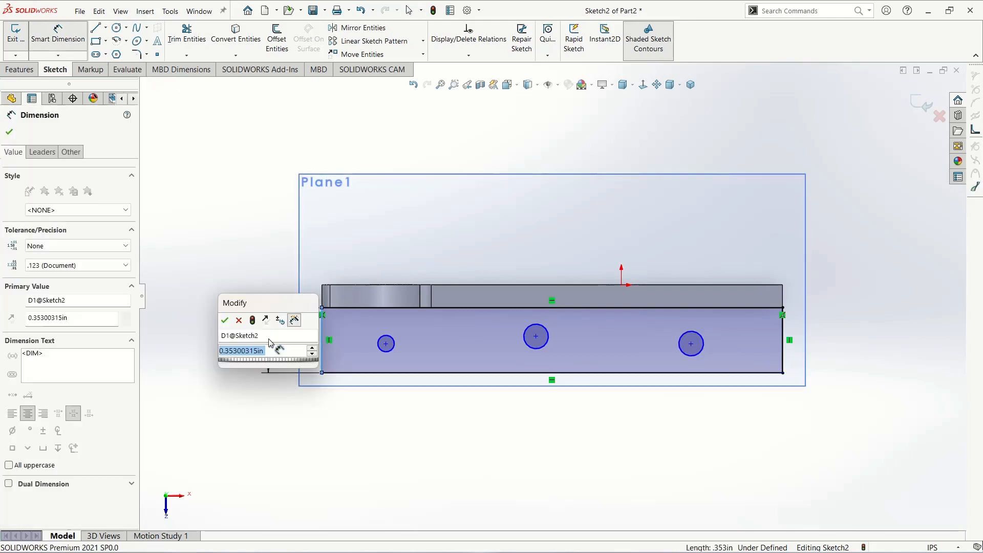
{"action": "type", "text": "1"}
{"action": "key", "text": "Return"}
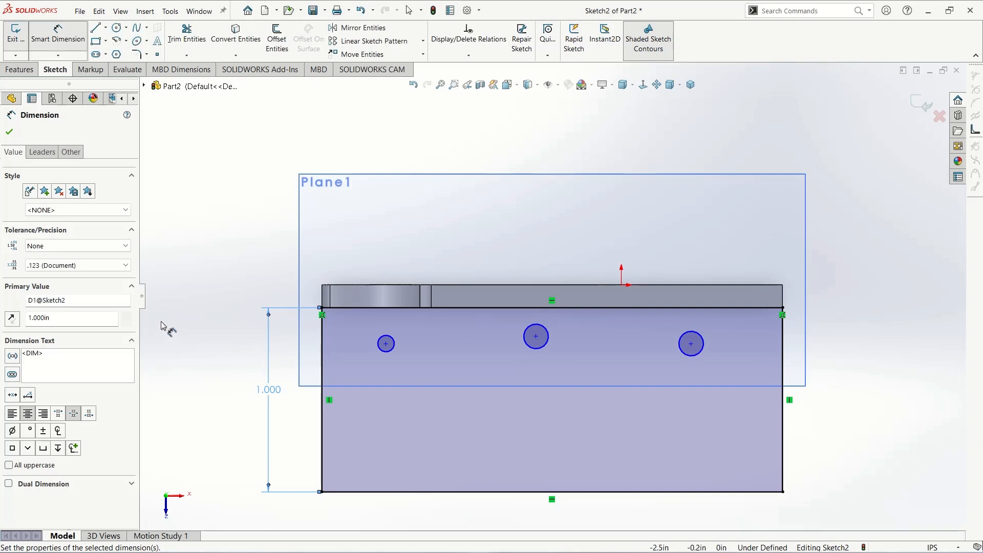
- Dimension the left circle's center 0.375 in horizontally from the rectangle's left side
{"action": "scroll", "coordinate": [435, 450], "scroll_direction": "up", "scroll_amount": 1}
{"action": "scroll", "coordinate": [435, 447], "scroll_direction": "down", "scroll_amount": 1}
{"action": "scroll", "coordinate": [440, 409], "scroll_direction": "up", "scroll_amount": 1}
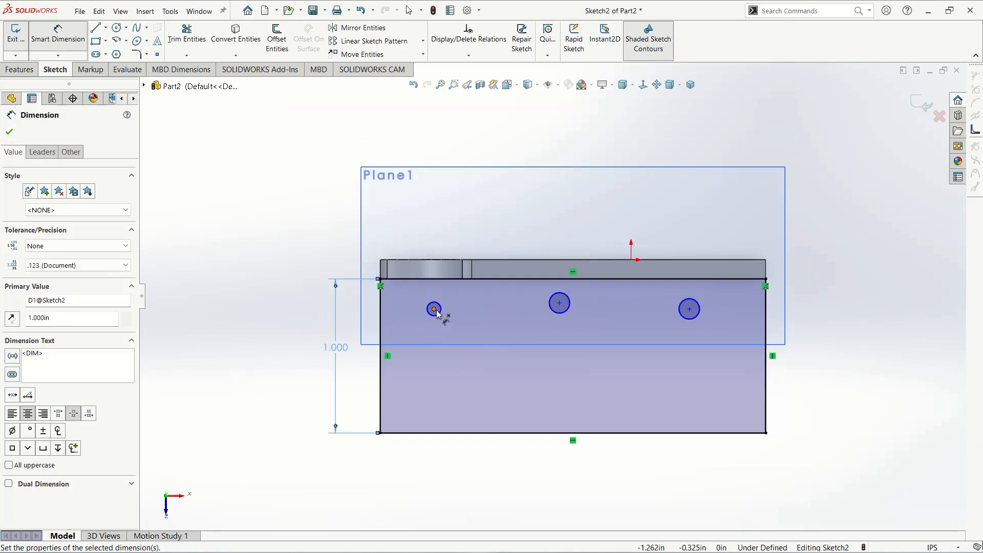
{"action": "left_click", "coordinate": [434, 309]}
{"action": "left_click", "coordinate": [380, 336]}
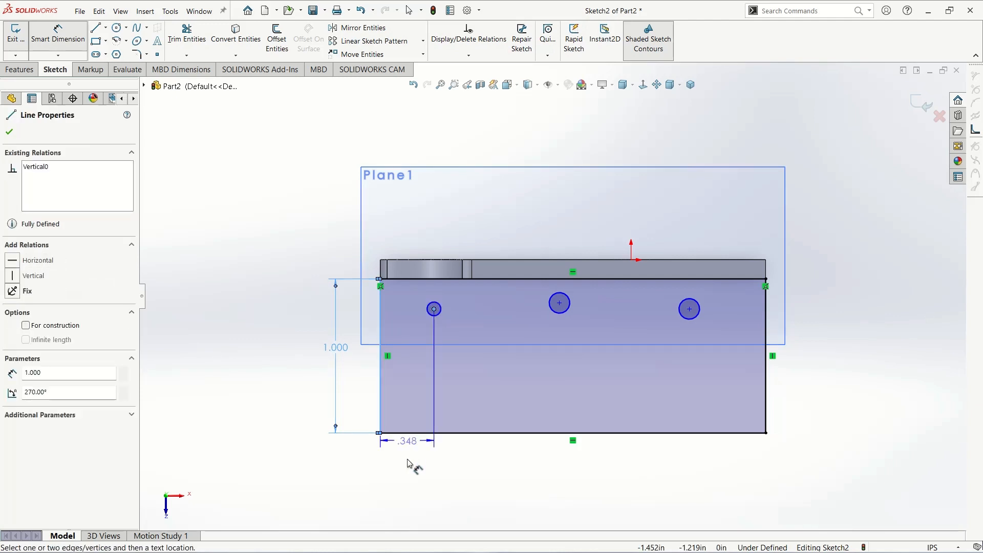
{"action": "left_click", "coordinate": [406, 462]}
{"action": "type", "text": "0.375"}
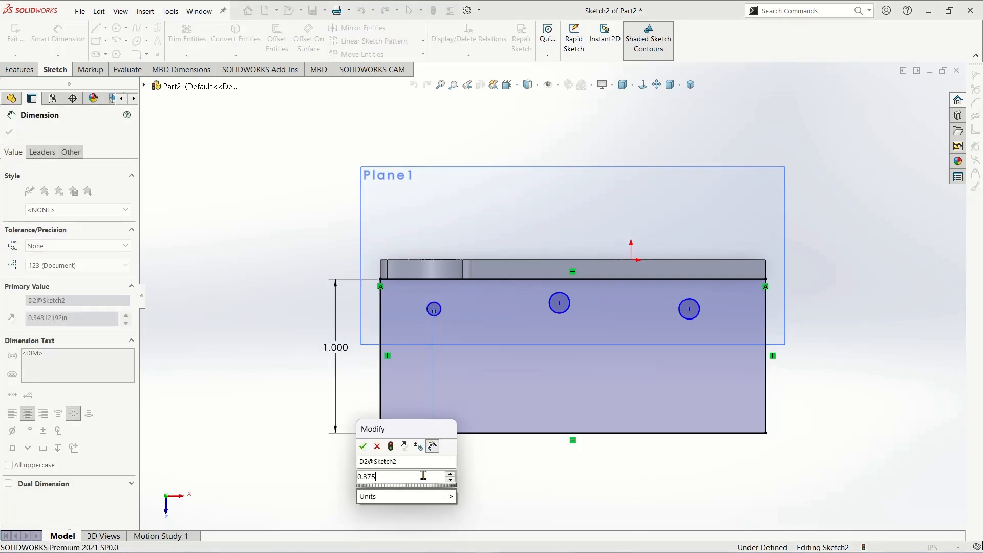
{"action": "key", "text": "Return"}
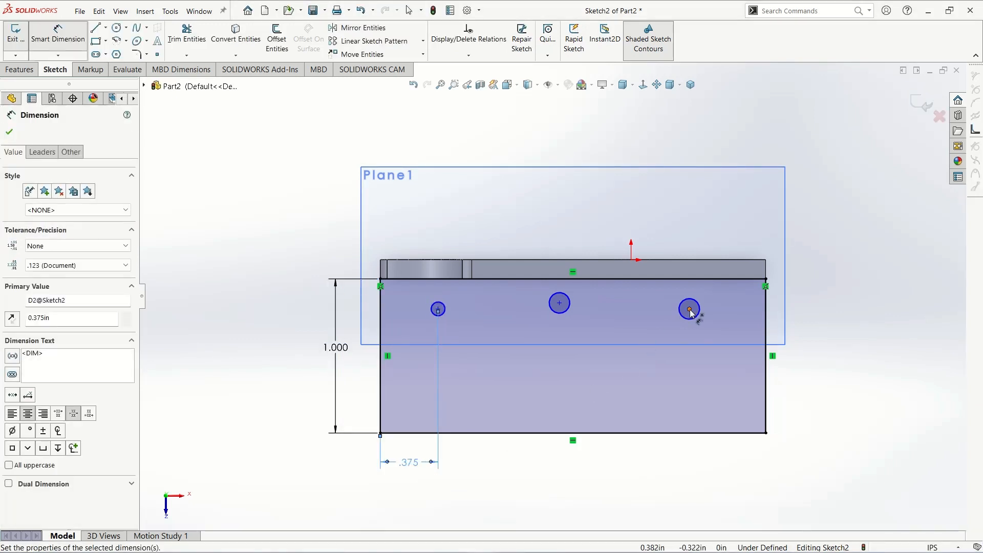
- Dimension the right circle's center 0.375 in horizontally from the rectangle's right side
{"action": "left_click", "coordinate": [690, 310]}
{"action": "left_click", "coordinate": [766, 312]}
{"action": "left_click", "coordinate": [715, 470]}
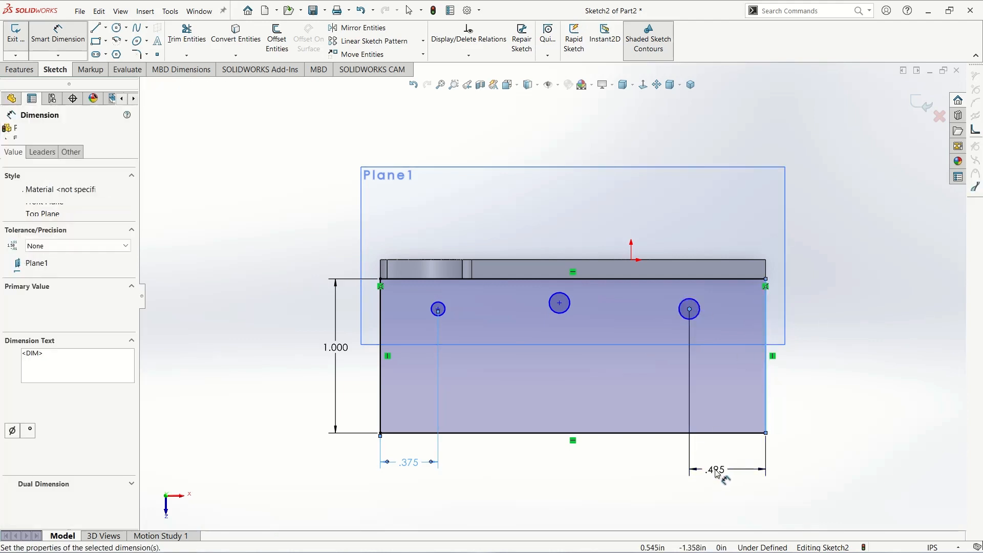
{"action": "type", "text": "0.375"}
{"action": "key", "text": "Return"}
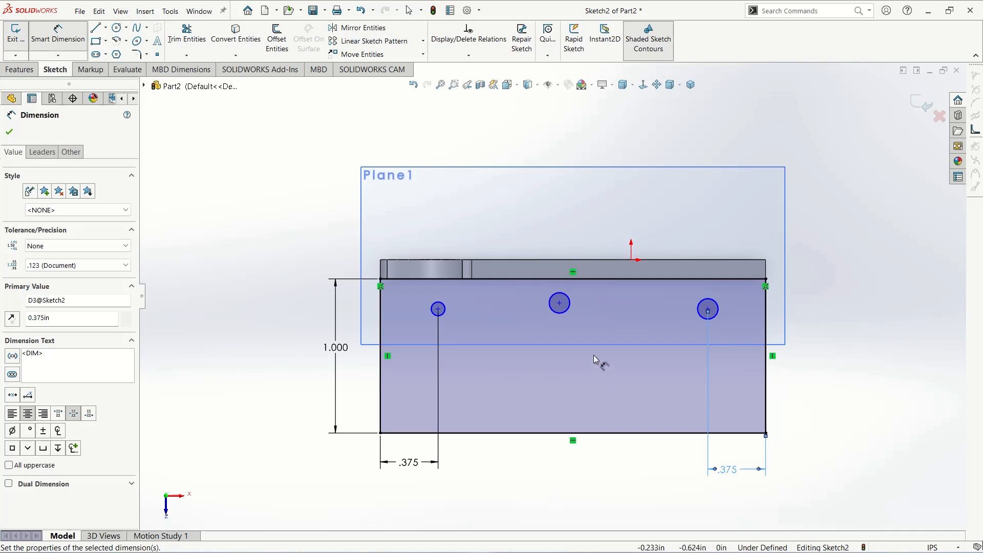
- Dimension the vertical distance between the left and middle circle centers as 0.125 in
{"action": "left_click", "coordinate": [438, 308]}
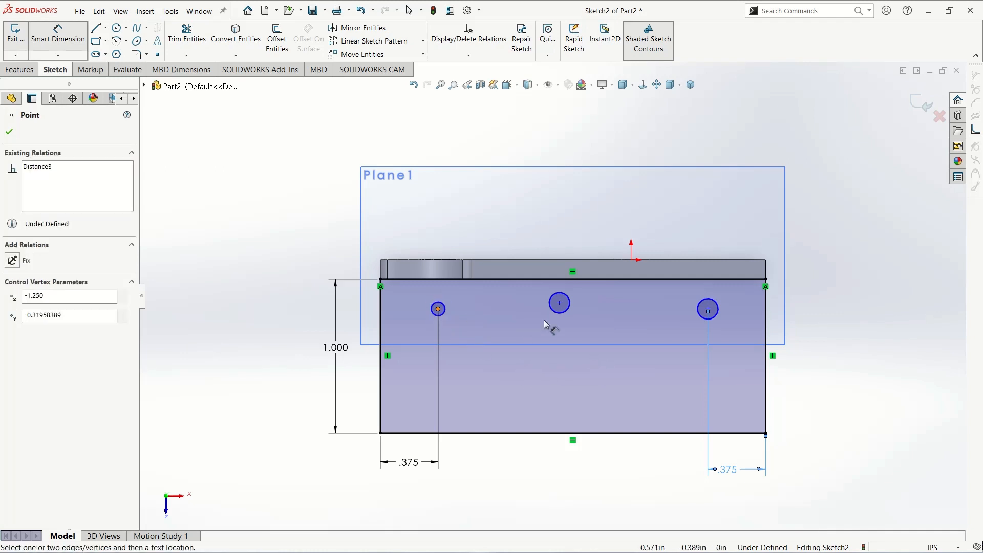
{"action": "left_click", "coordinate": [560, 302]}
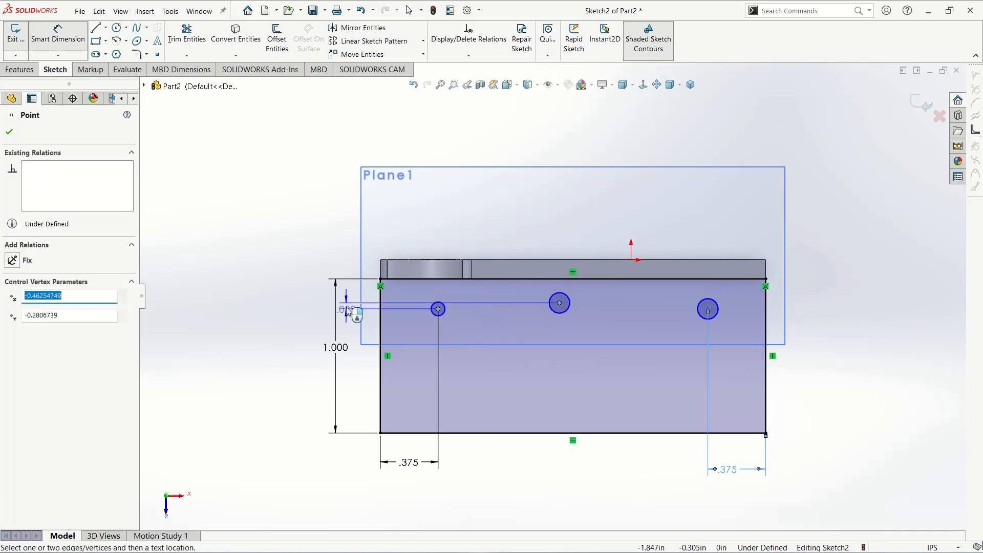
{"action": "left_click", "coordinate": [348, 307]}
{"action": "type", "text": "0.1"}
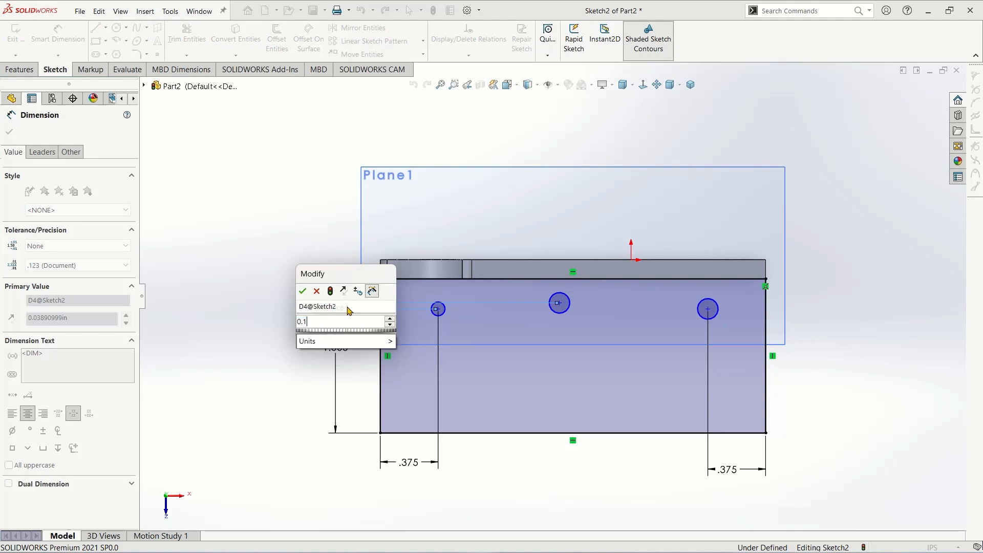
{"action": "type", "text": "25"}
{"action": "key", "text": "Return"}
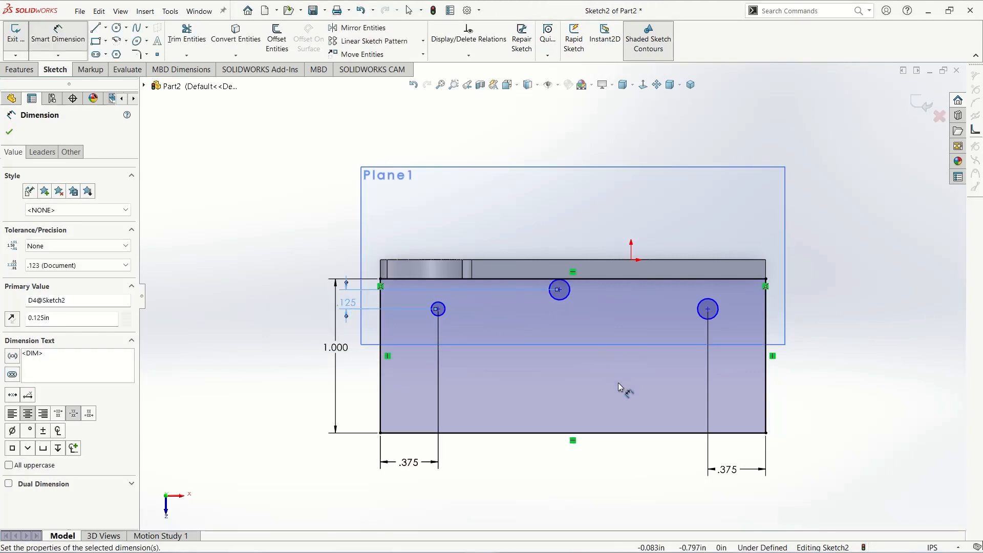
- Dimension the middle circle's center 1.250 in from the rectangle's left side and finish dimensioning
{"action": "left_click", "coordinate": [559, 290]}
{"action": "left_click", "coordinate": [381, 391]}
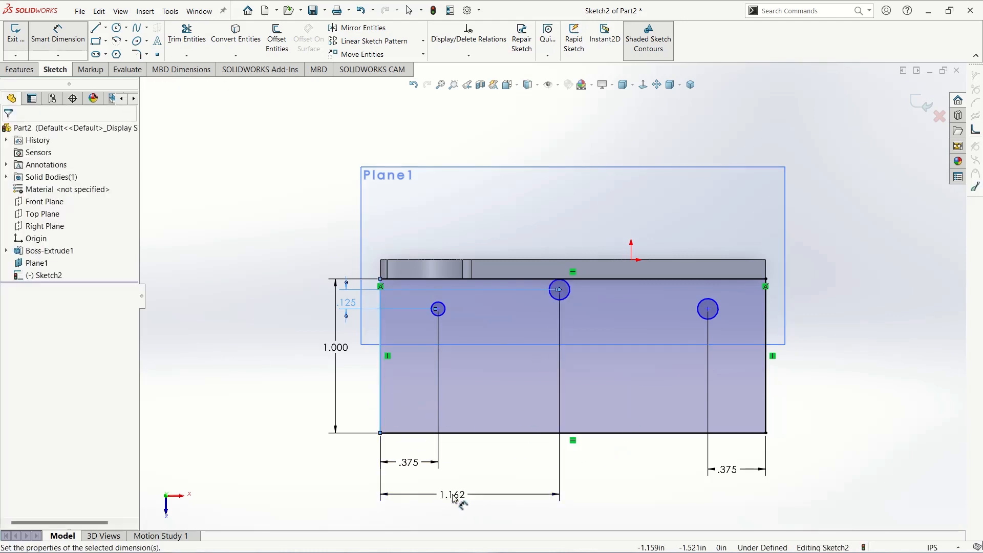
{"action": "left_click", "coordinate": [456, 495]}
{"action": "type", "text": "1.250"}
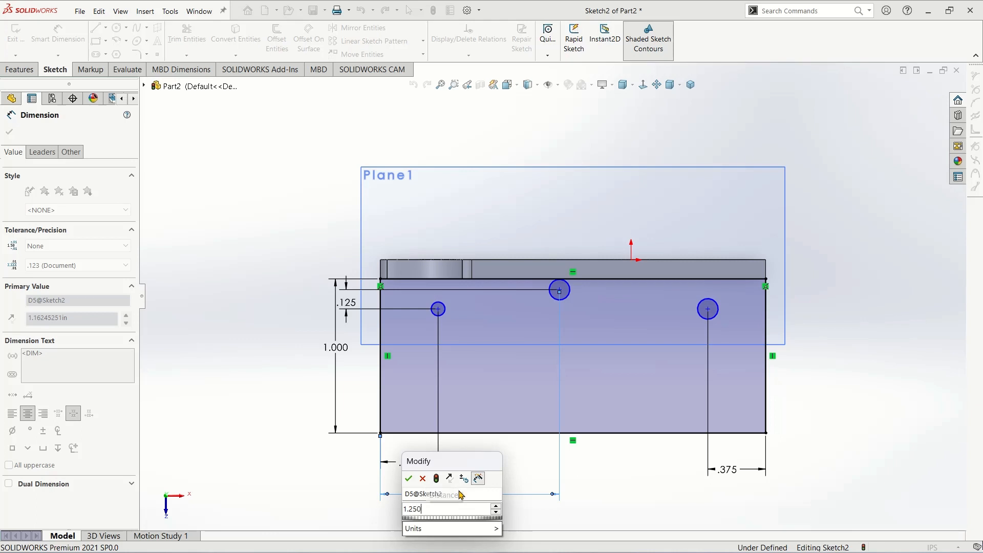
{"action": "key", "text": "Return"}
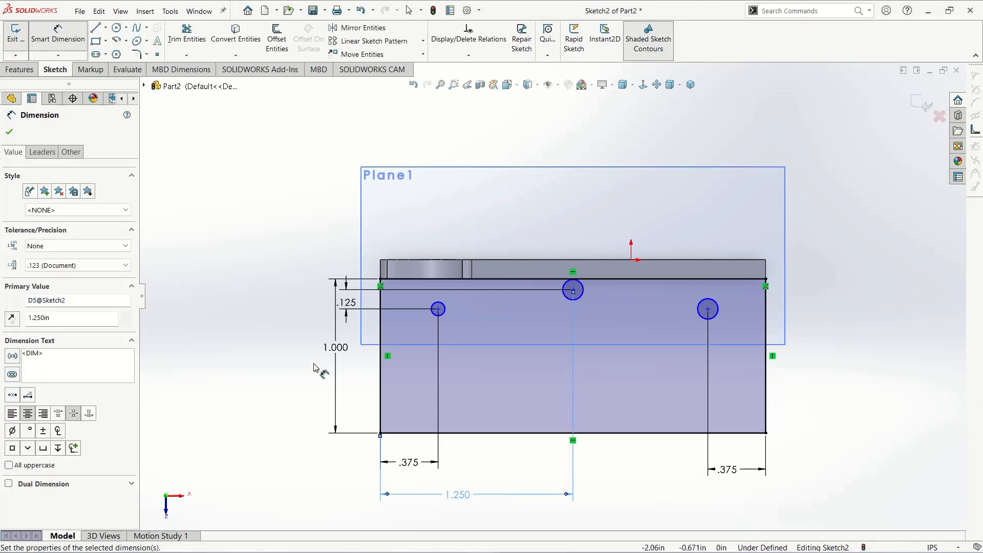
{"action": "left_click", "coordinate": [10, 132]}
- Make the three circles the same size with an Equal relation
{"action": "left_click", "coordinate": [698, 309]}
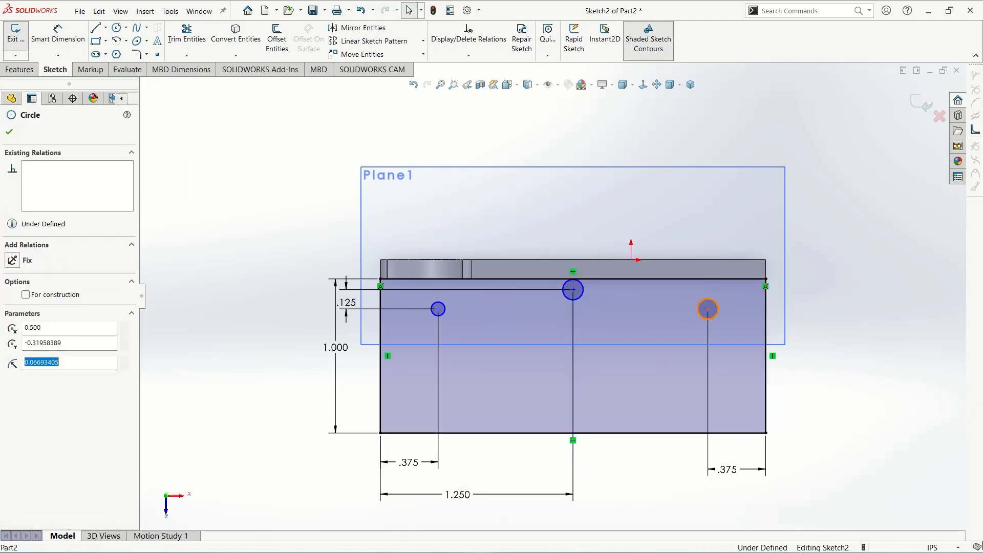
{"action": "left_click", "coordinate": [580, 297], "text": "ctrl"}
{"action": "left_click", "coordinate": [445, 313], "text": "ctrl"}
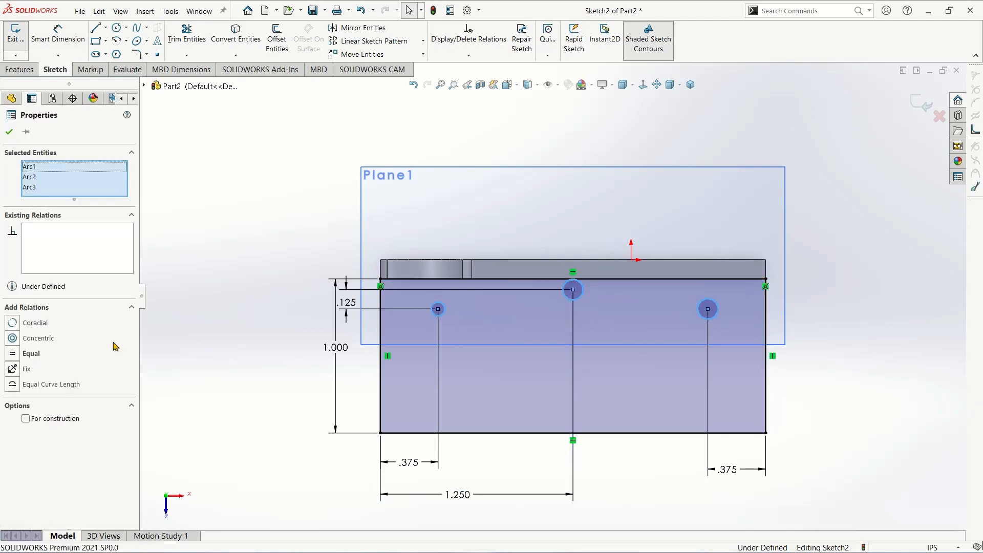
{"action": "left_click", "coordinate": [23, 358]}
{"action": "left_click", "coordinate": [10, 132]}
- Dimension the middle circle's diameter as 0.250 in
{"action": "left_click", "coordinate": [58, 33]}
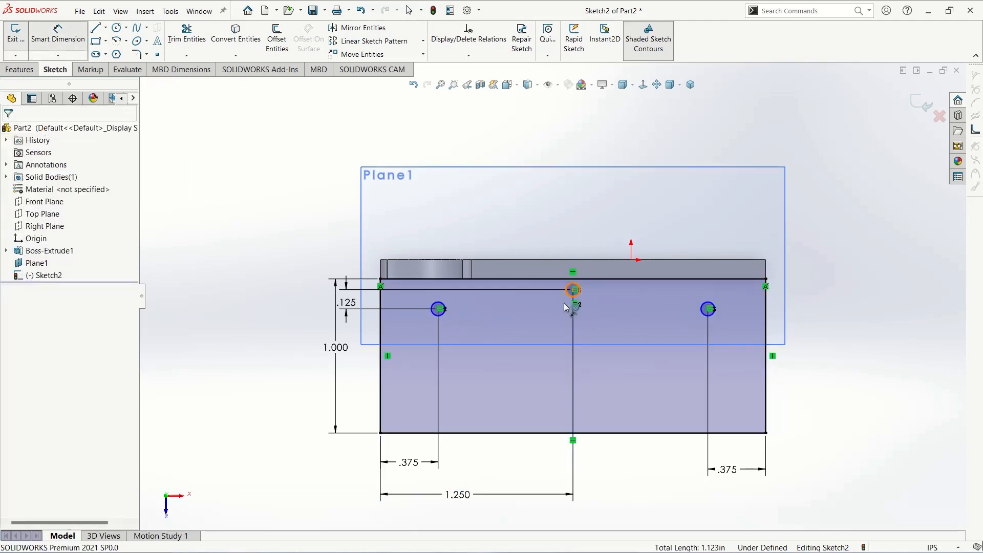
{"action": "left_click", "coordinate": [574, 290]}
{"action": "left_click", "coordinate": [517, 326]}
{"action": "type", "text": "0."}
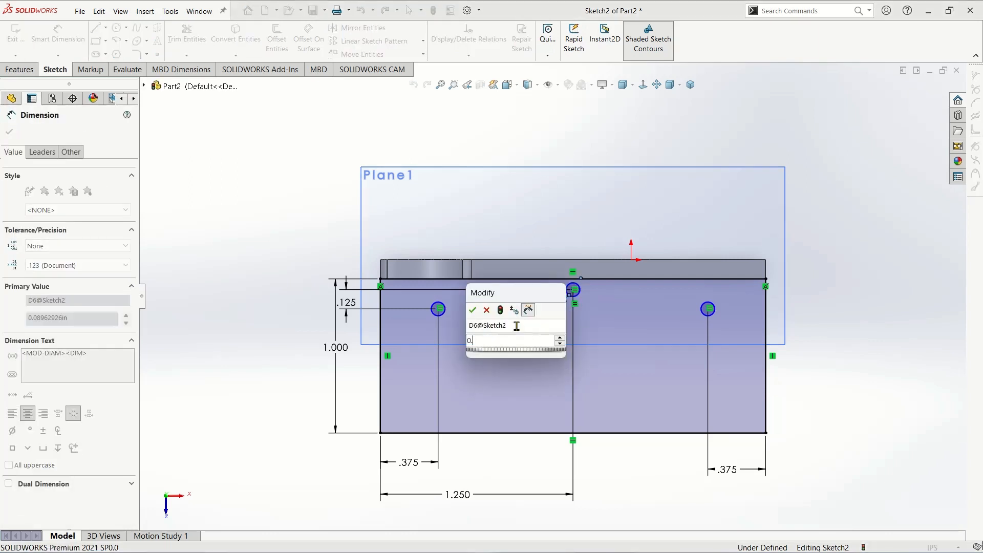
{"action": "type", "text": "250"}
{"action": "key", "text": "Return"}
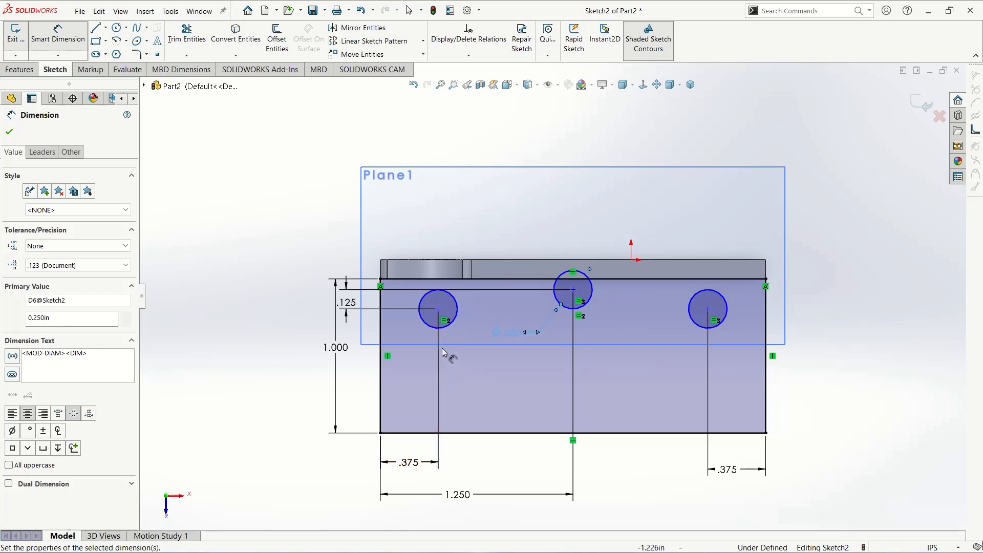
- Dimension the left circle's center 0.375 in above the rectangle's lower long side and finish dimensioning
{"action": "left_click", "coordinate": [402, 433]}
{"action": "left_click", "coordinate": [360, 403]}
{"action": "type", "text": "0."}
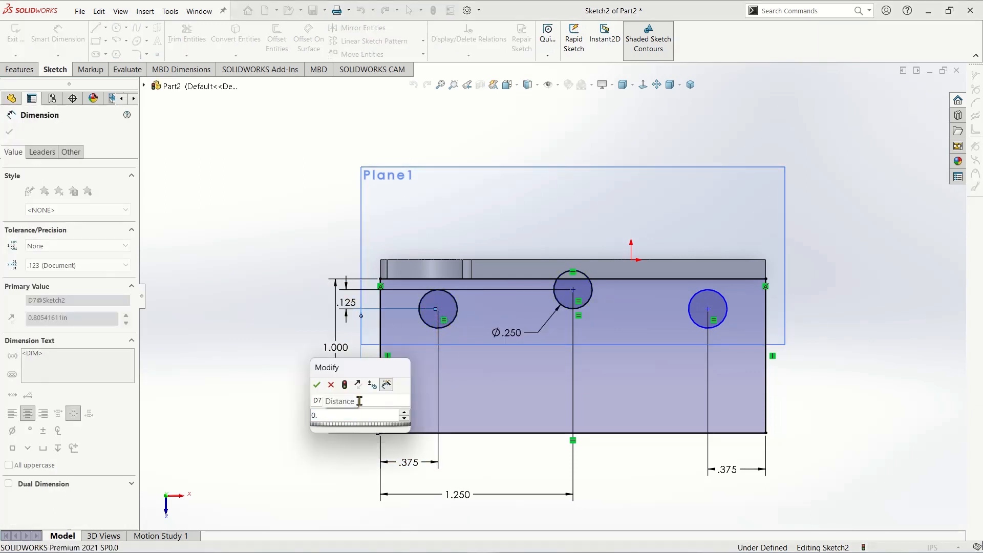
{"action": "type", "text": "375"}
{"action": "key", "text": "Return"}
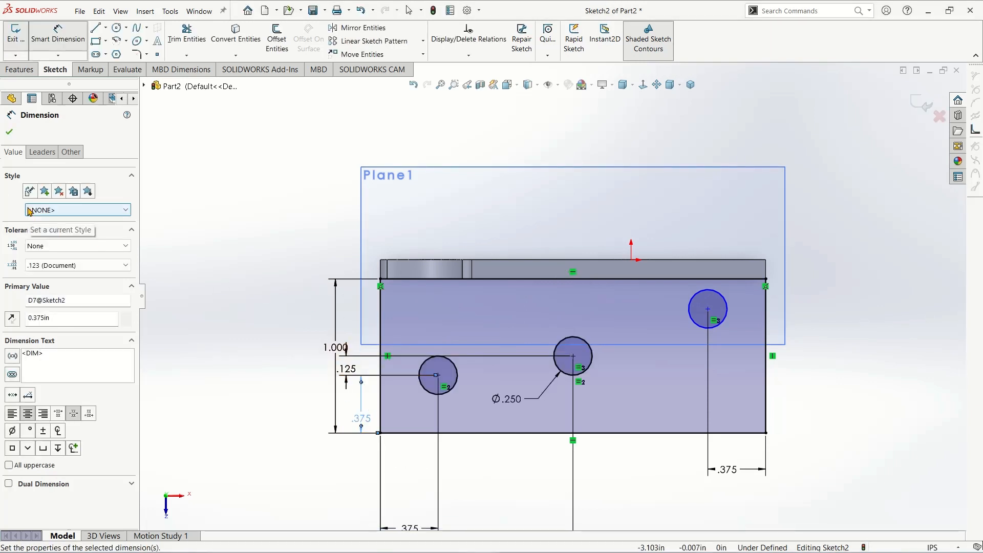
{"action": "left_click", "coordinate": [9, 132]}
- Align the left and right circle centers with a Horizontal relation
{"action": "left_click", "coordinate": [439, 377]}
{"action": "left_click", "coordinate": [707, 309], "text": "ctrl"}
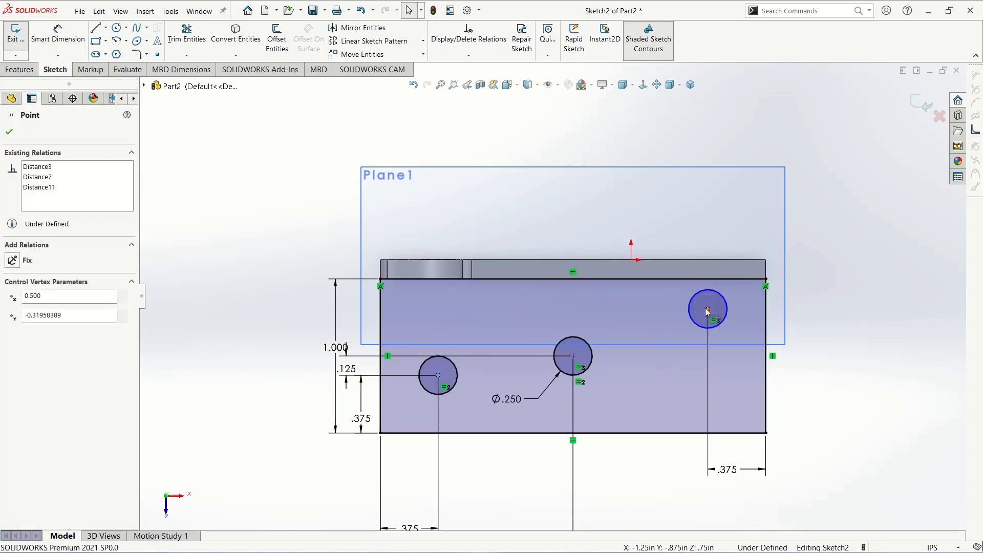
{"action": "left_click", "coordinate": [38, 313]}
{"action": "left_click", "coordinate": [9, 135]}
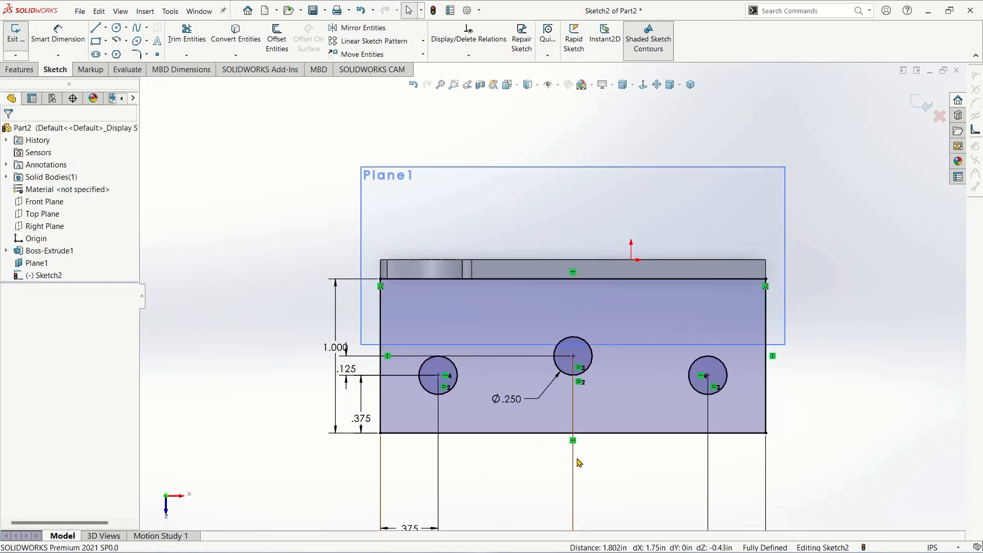
- Extrude the flange sketch as a blind boss 0.125 in thick, merged with the plate
{"action": "scroll", "coordinate": [579, 459], "scroll_direction": "down", "scroll_amount": 2}
{"action": "scroll", "coordinate": [579, 455], "scroll_direction": "up", "scroll_amount": 1}
{"action": "scroll", "coordinate": [579, 455], "scroll_direction": "down", "scroll_amount": 1}
{"action": "left_click", "coordinate": [22, 68]}
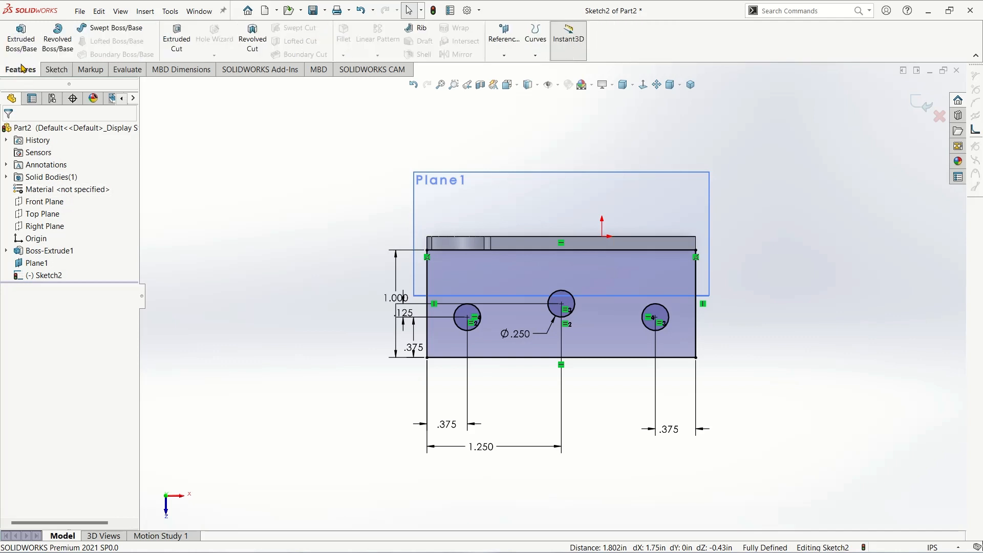
{"action": "left_click", "coordinate": [19, 26]}
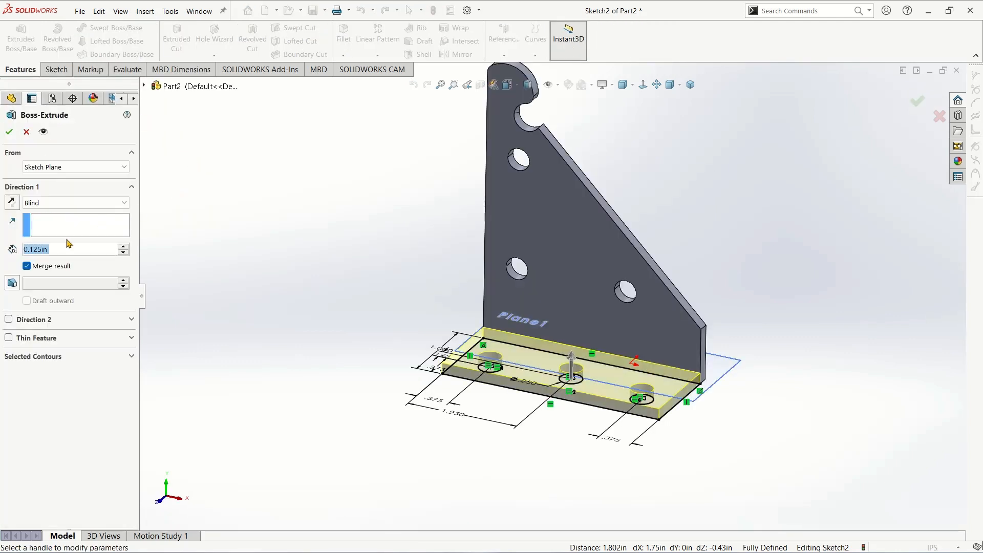
{"action": "type", "text": "0.12"}
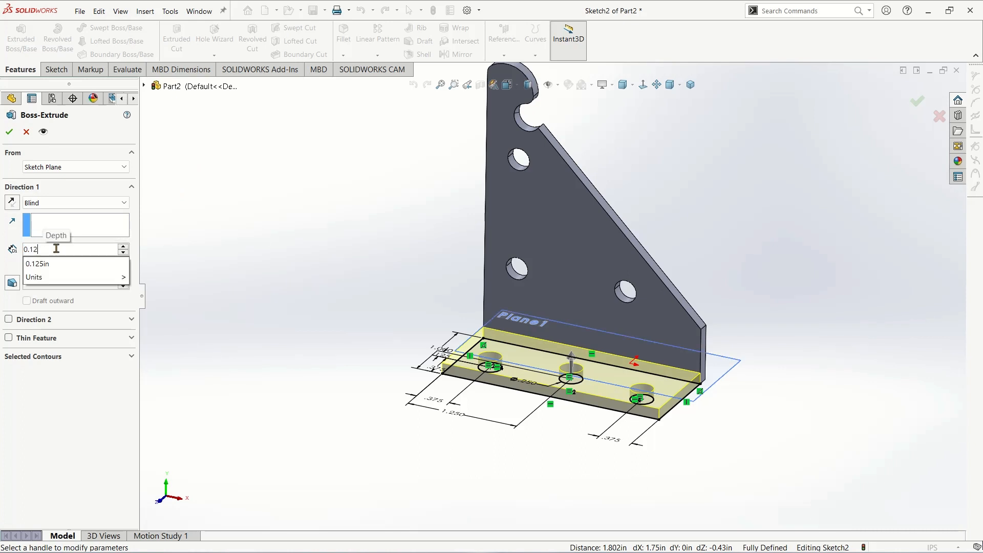
{"action": "key", "text": "Return"}
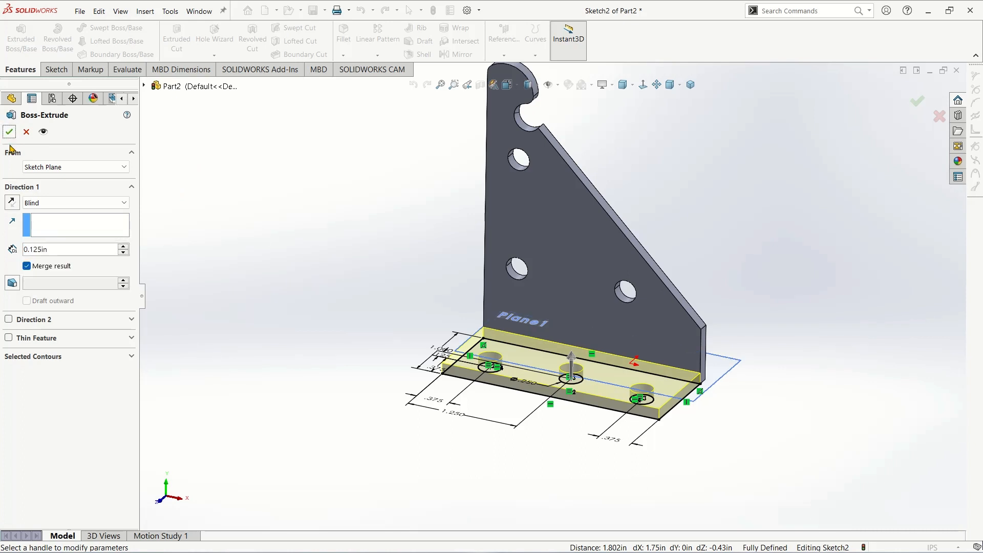
{"action": "left_click", "coordinate": [9, 131]}
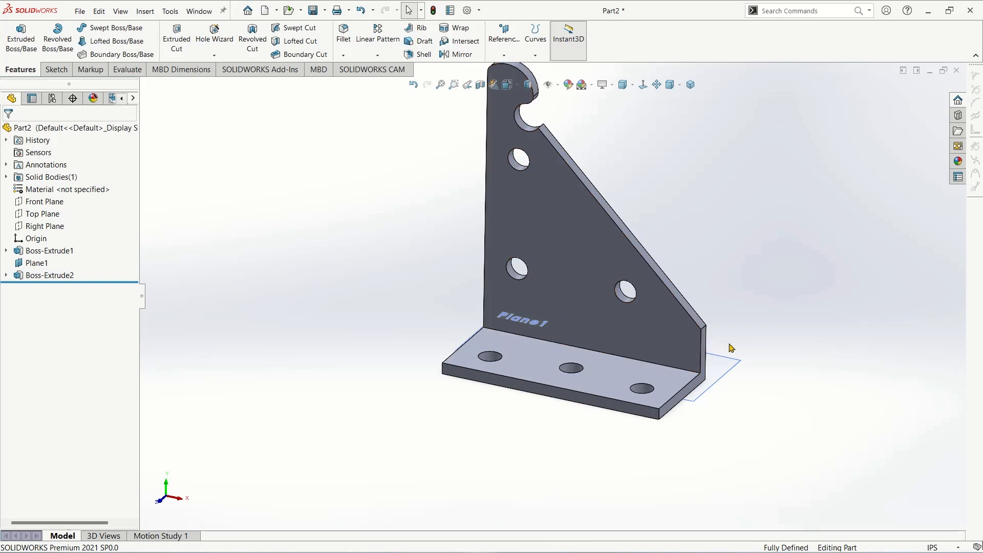
- Hide the offset plane Plane1 in the model
{"action": "scroll", "coordinate": [744, 379], "scroll_direction": "up", "scroll_amount": 1}
{"action": "scroll", "coordinate": [744, 378], "scroll_direction": "down", "scroll_amount": 1}
{"action": "middle_click_drag", "start_coordinate": [696, 353], "coordinate": [662, 377]}
{"action": "left_click", "coordinate": [670, 348]}
{"action": "right_click", "coordinate": [671, 350]}
{"action": "left_click", "coordinate": [711, 336]}
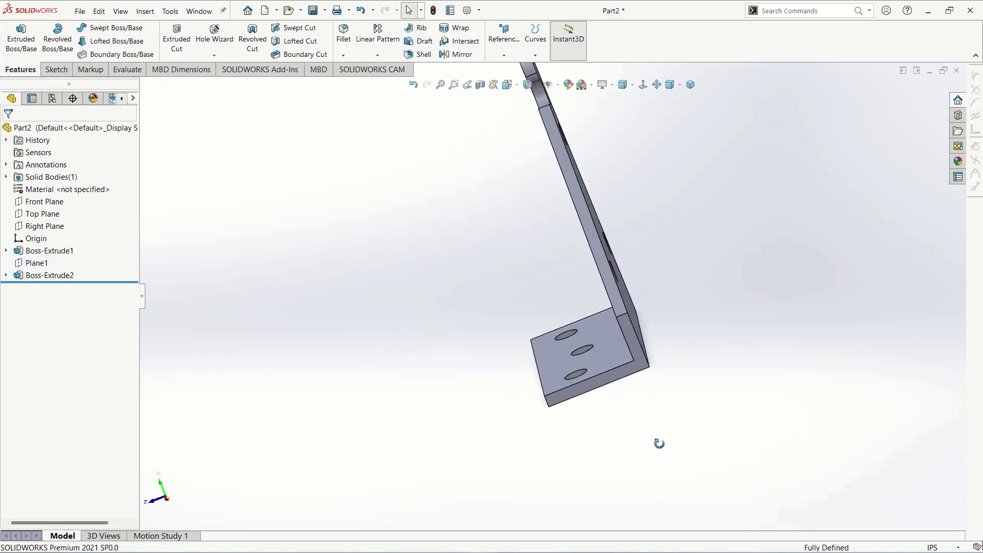
- Apply a constant-size 0.1 in fillet to the outer edge where plate and flange meet, and show the bracket in isometric view
{"action": "middle_click_drag", "start_coordinate": [658, 443], "coordinate": [570, 345]}
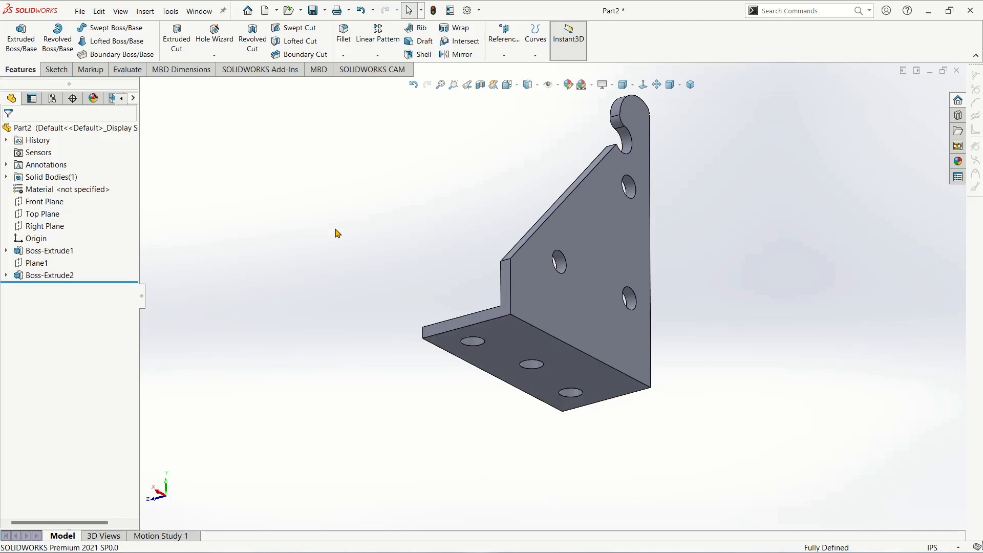
{"action": "left_click", "coordinate": [343, 36]}
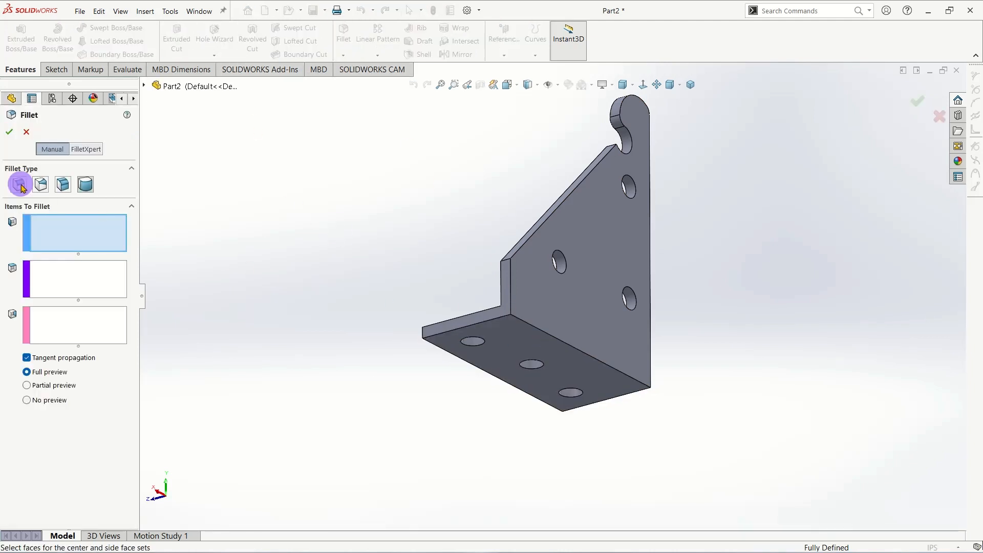
{"action": "left_click", "coordinate": [19, 186]}
{"action": "left_click", "coordinate": [536, 326]}
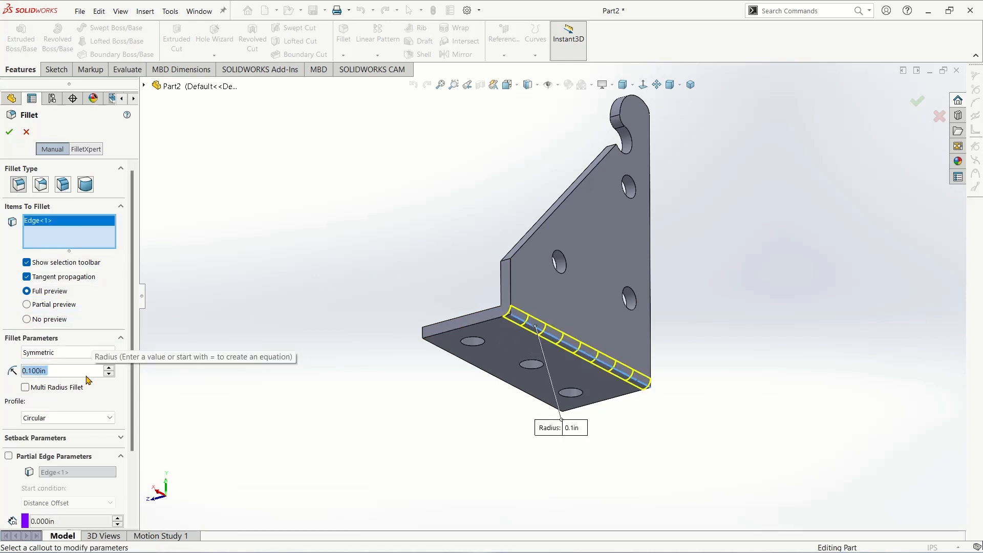
{"action": "key", "text": "Return"}
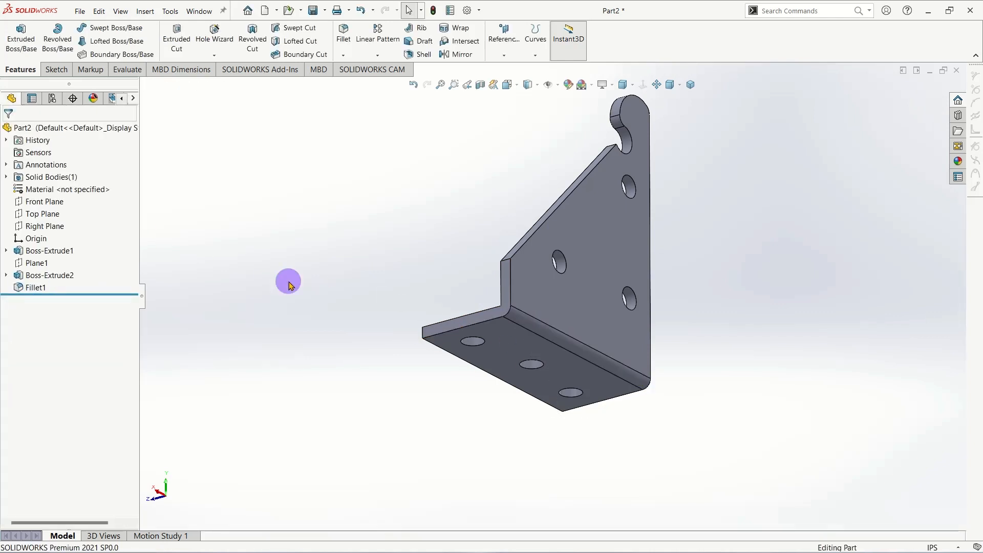
{"action": "left_click", "coordinate": [691, 86]}
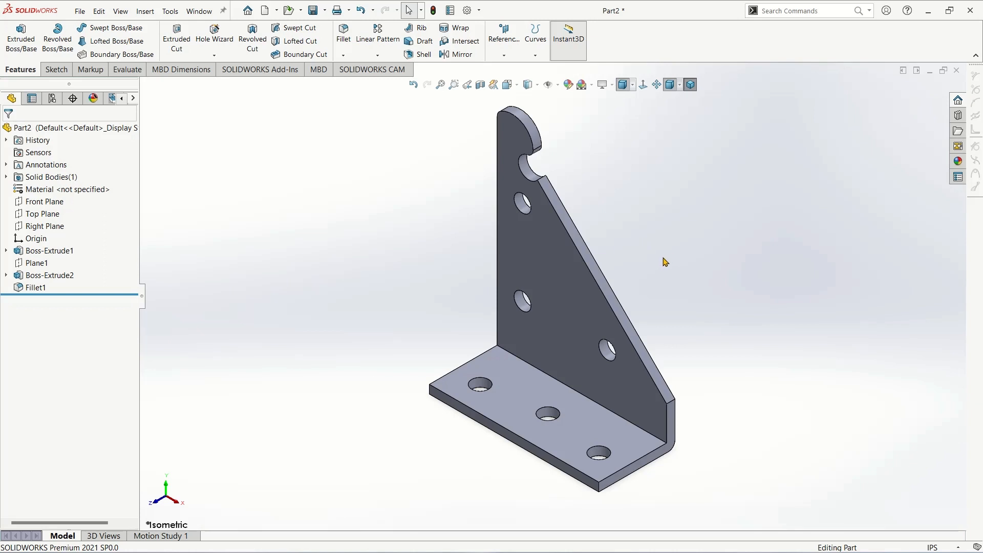